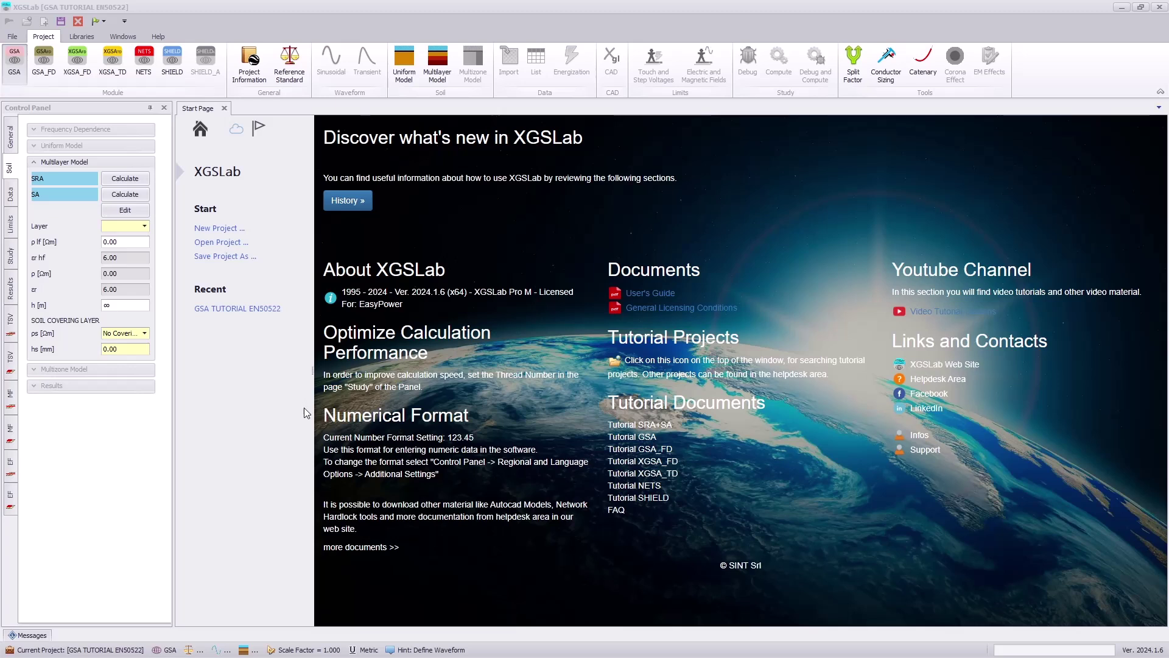
# Review the project information's customer, designer and site details, then apply it.
pyautogui.click(252, 66)
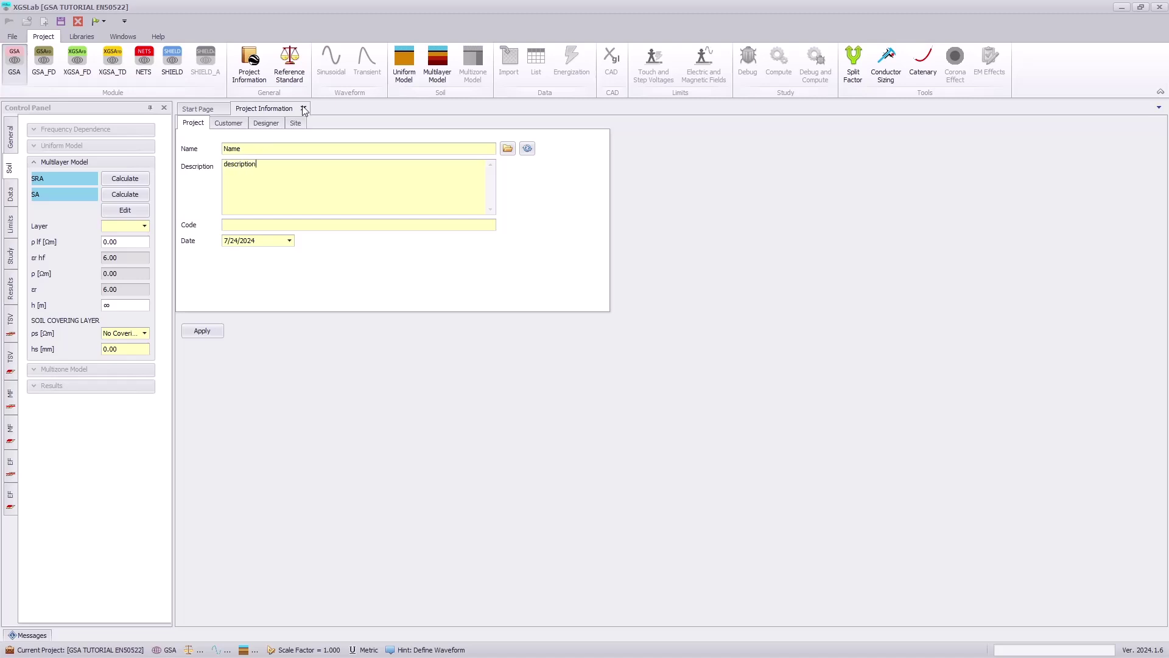
pyautogui.click(226, 130)
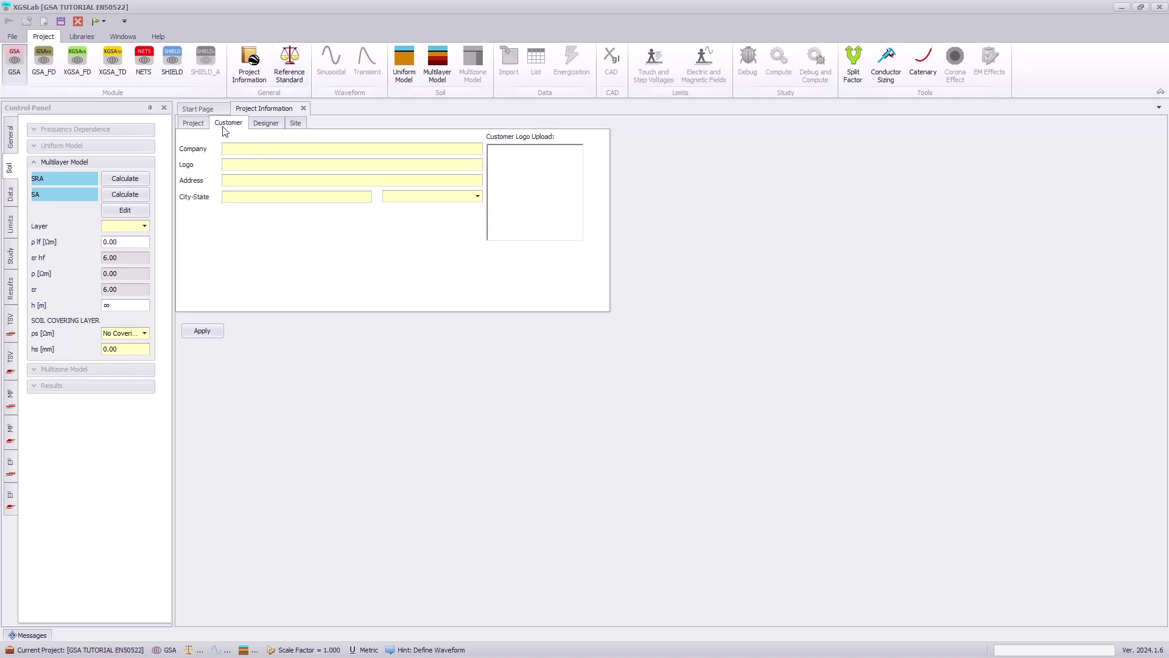
pyautogui.click(263, 128)
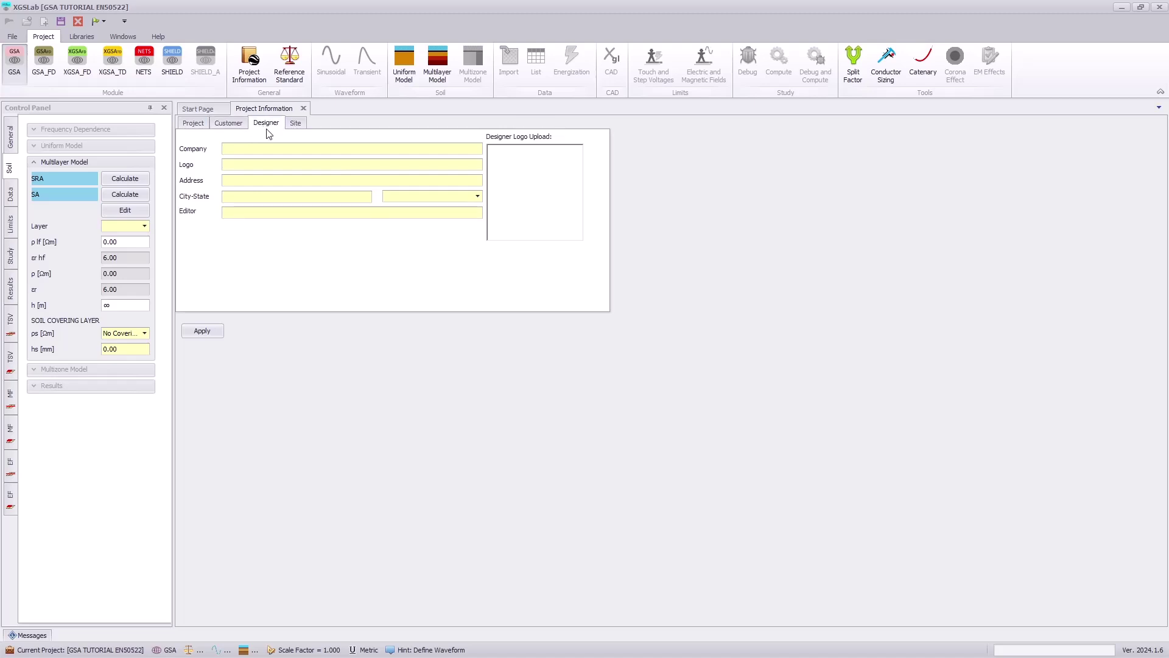
pyautogui.click(297, 124)
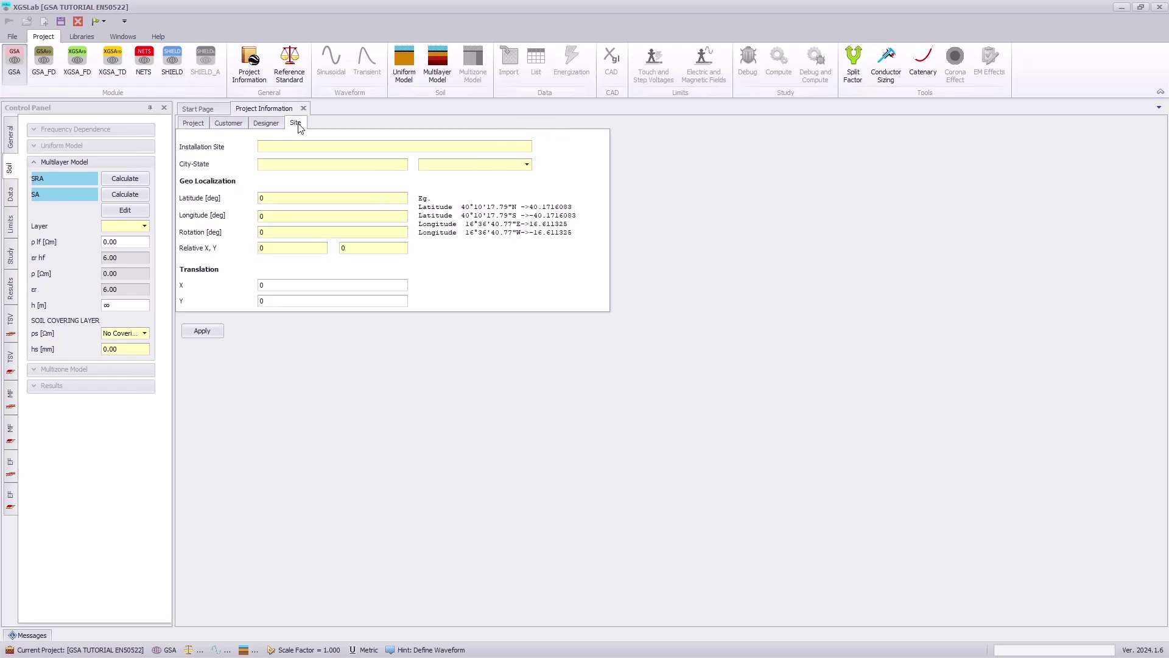
pyautogui.click(208, 334)
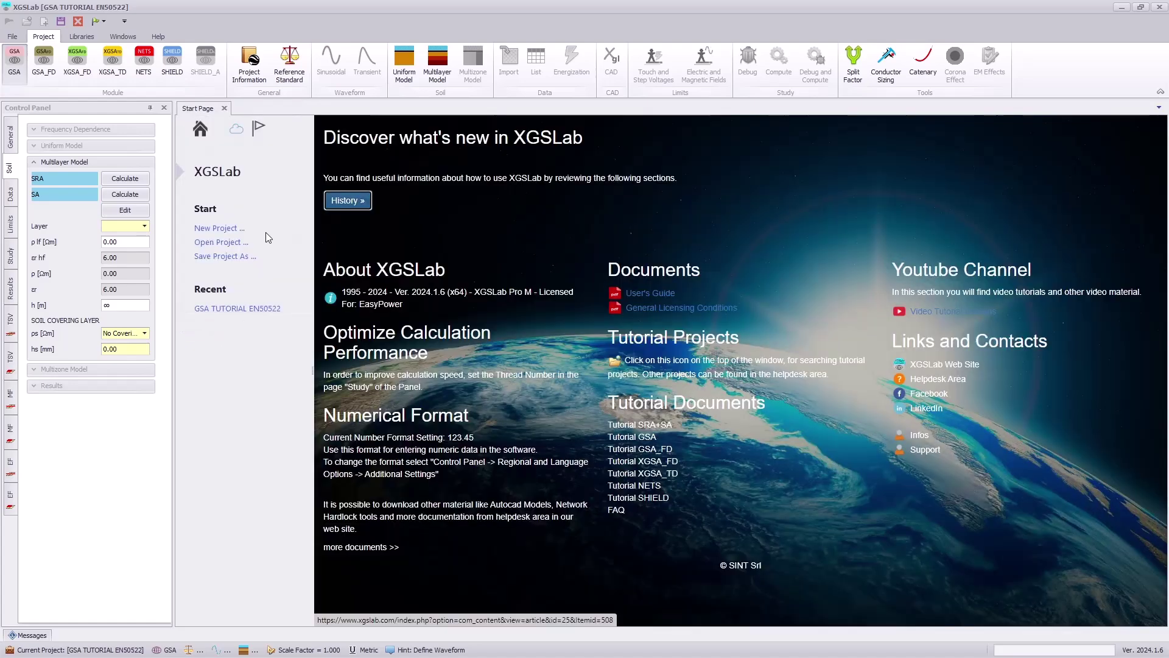
# Choose EN 50522:2022 for touch/step voltage, split factor and conductor sizing standards.
pyautogui.click(284, 68)
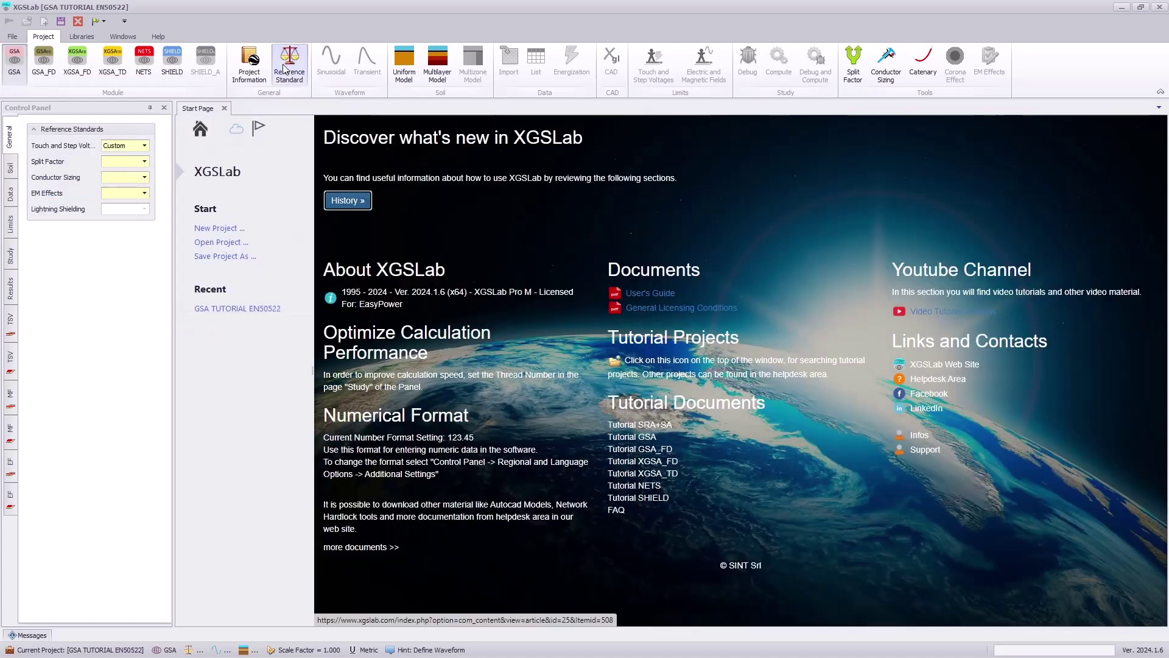
pyautogui.click(144, 146)
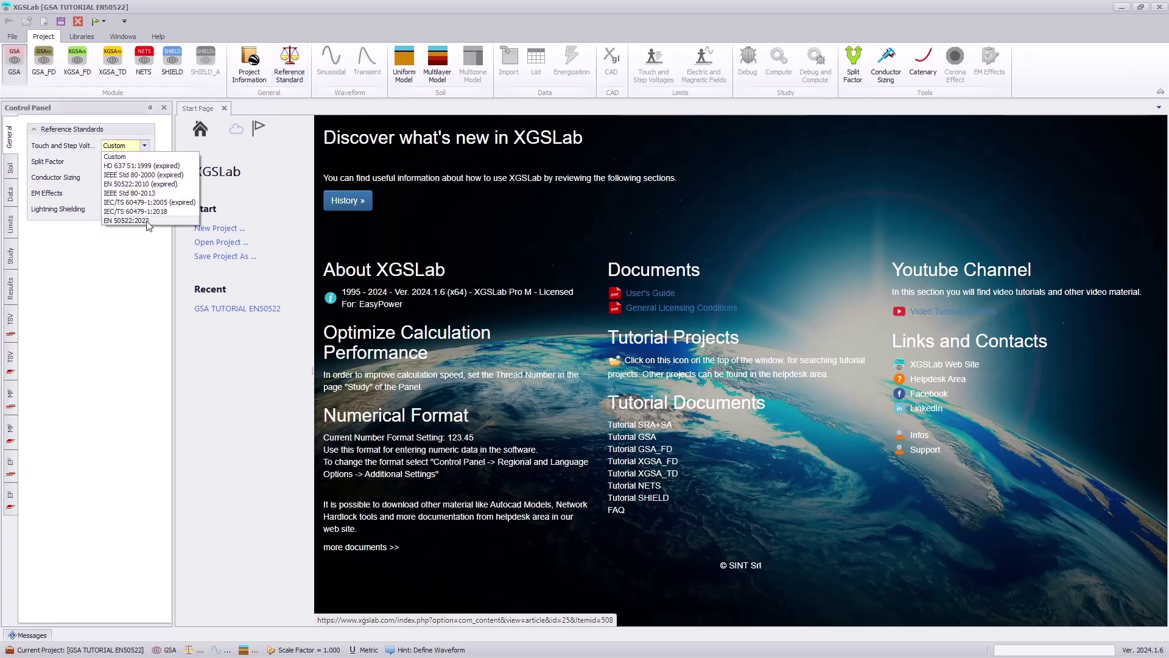
pyautogui.click(145, 221)
pyautogui.click(145, 161)
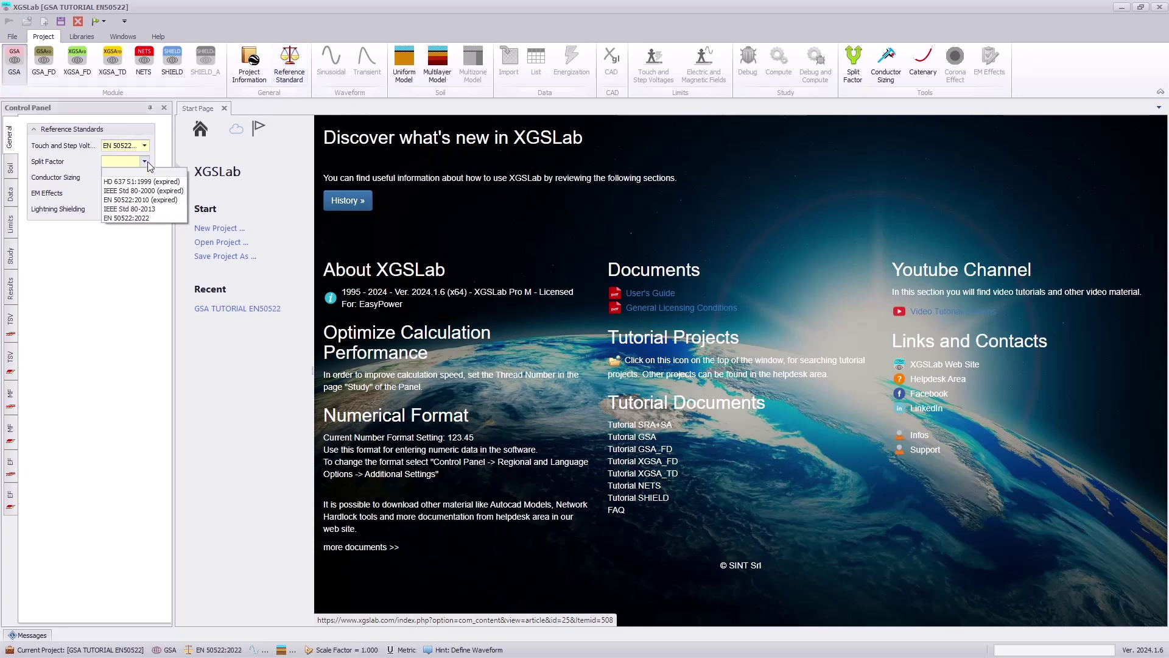
pyautogui.click(137, 221)
pyautogui.click(144, 178)
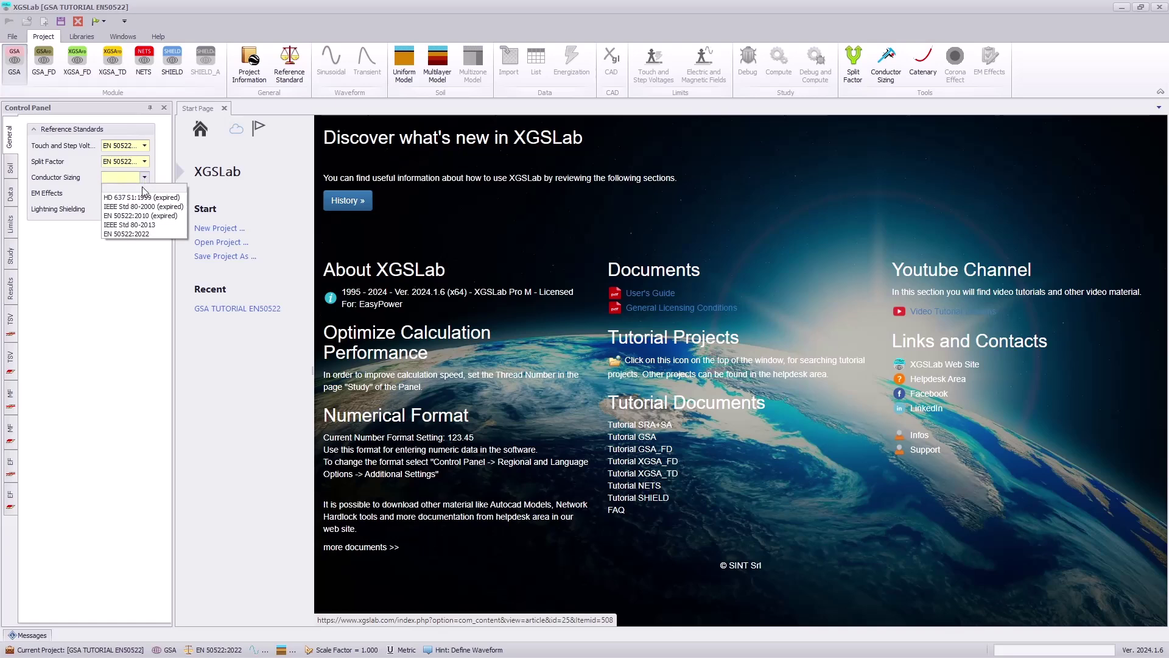
pyautogui.click(130, 239)
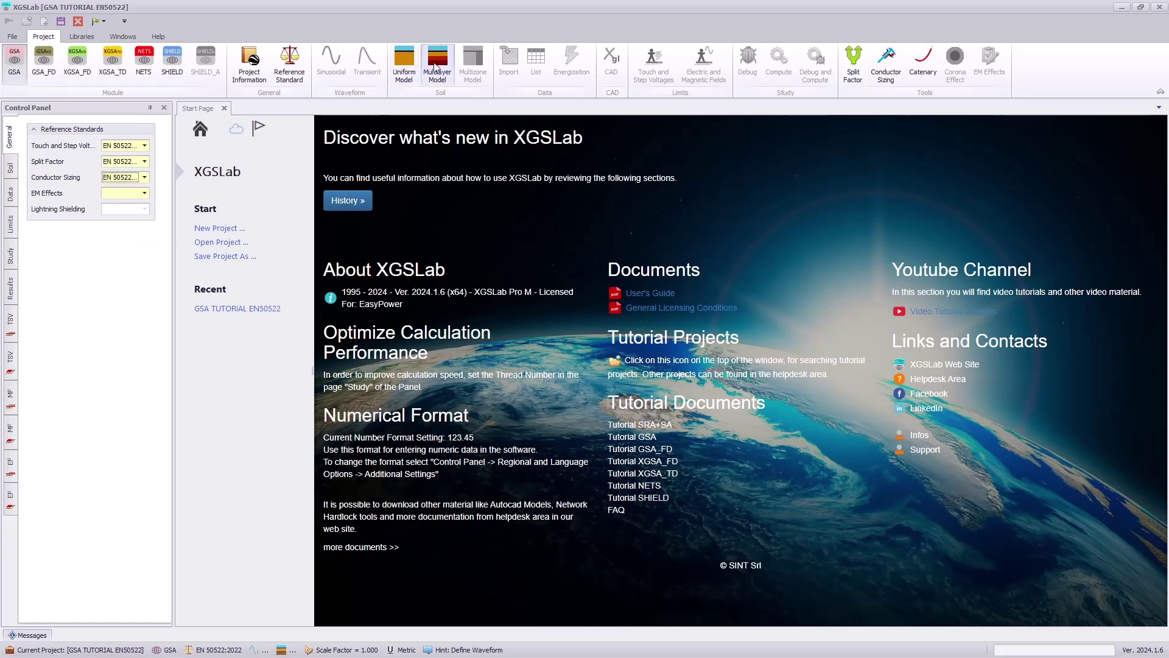
# Paste the ten measured spacing and resistance values from Excel into the soil resistivity analysis.
pyautogui.click(438, 61)
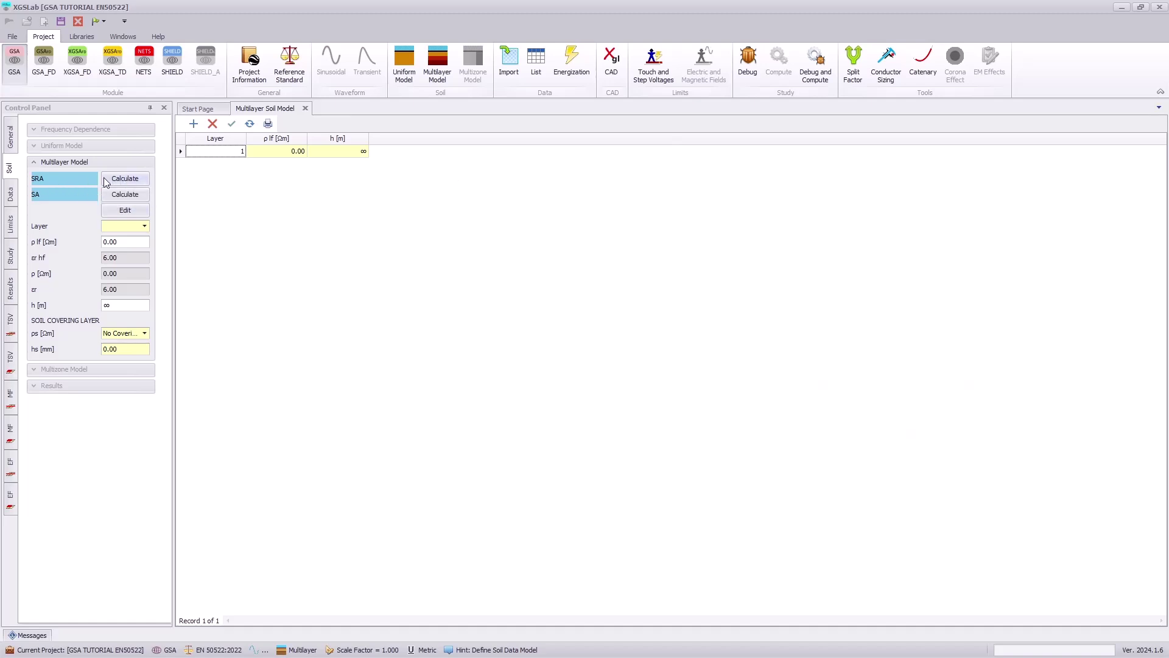
pyautogui.click(125, 181)
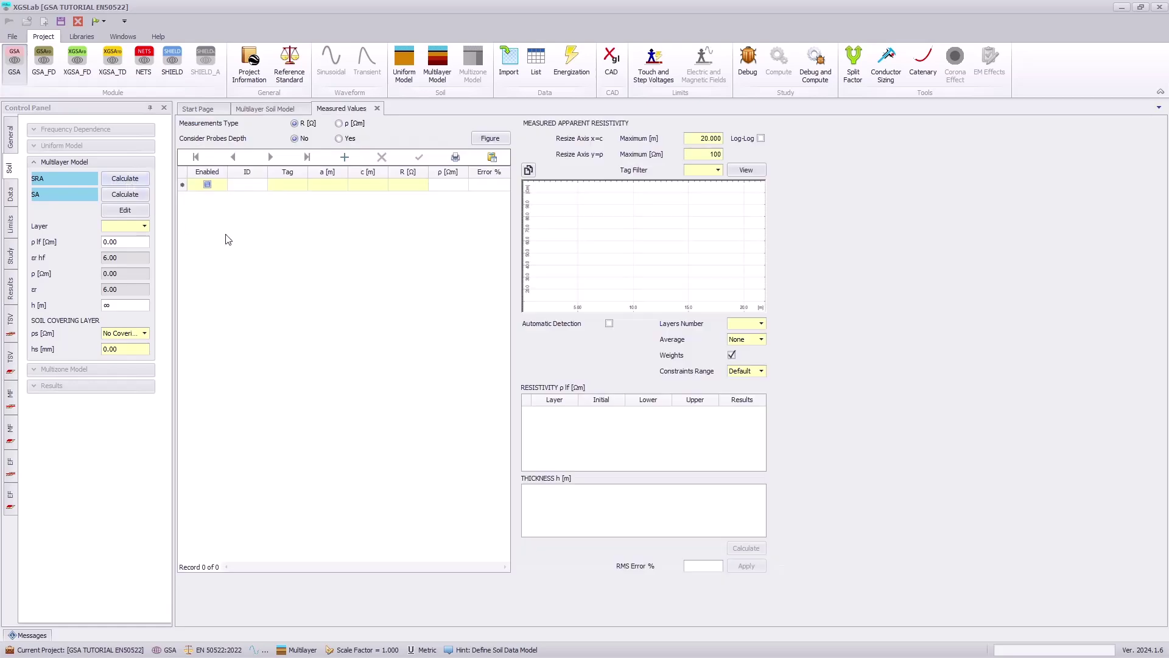
pyautogui.hotkey('alt', 'Tab')
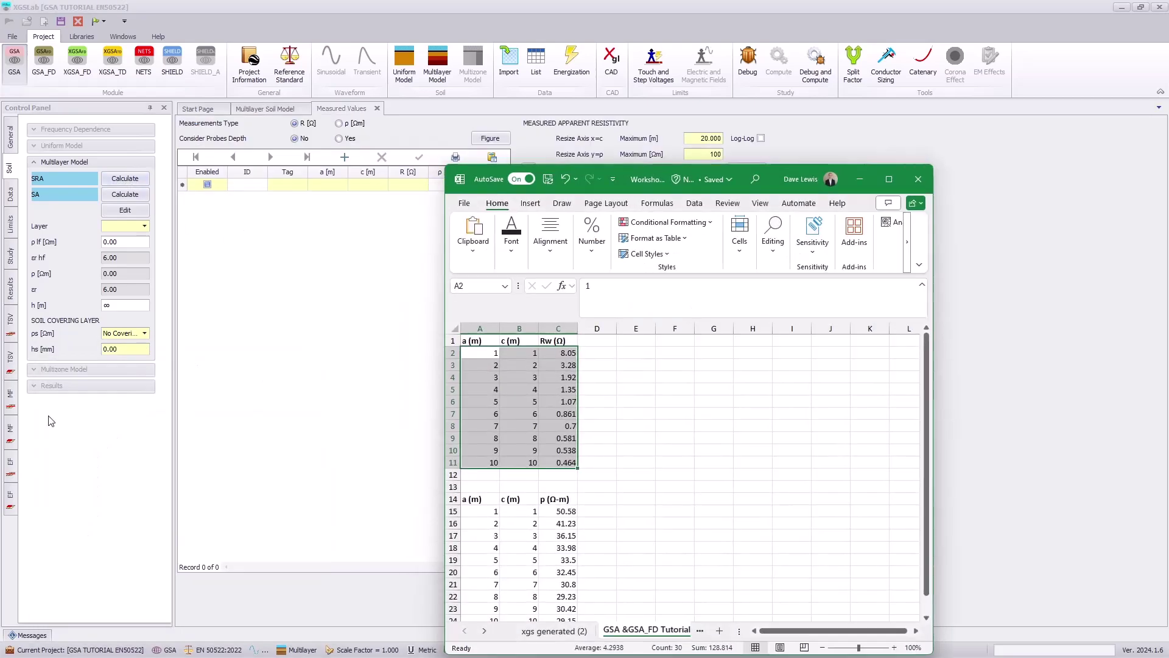
pyautogui.hotkey('ctrl', 'c')
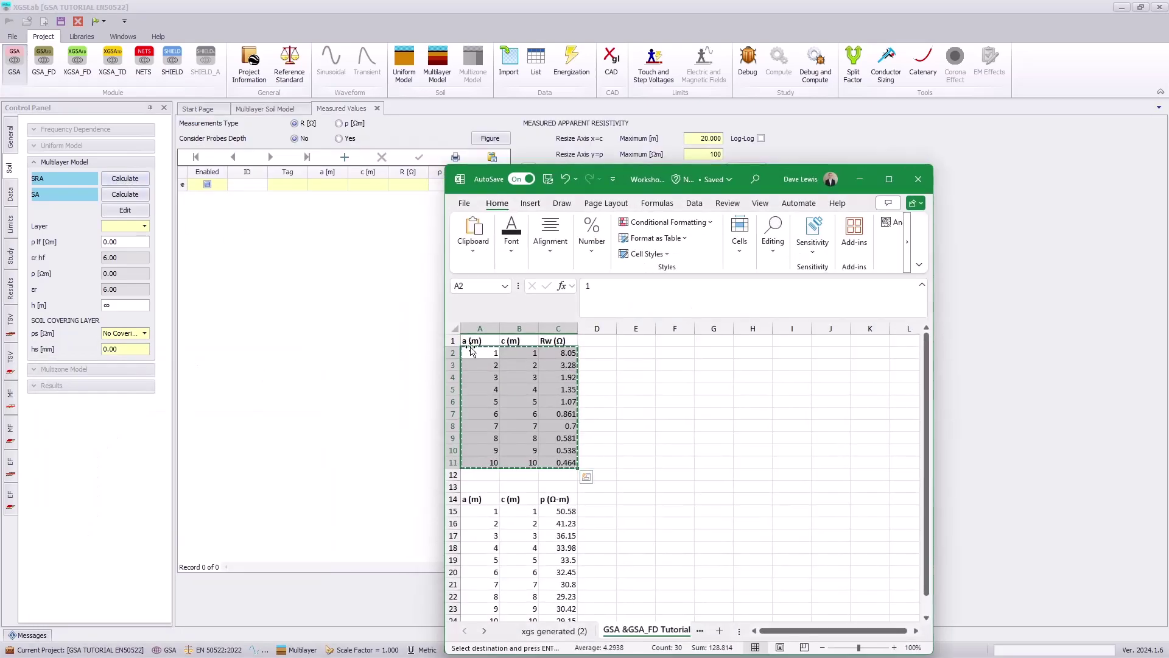
pyautogui.click(332, 186)
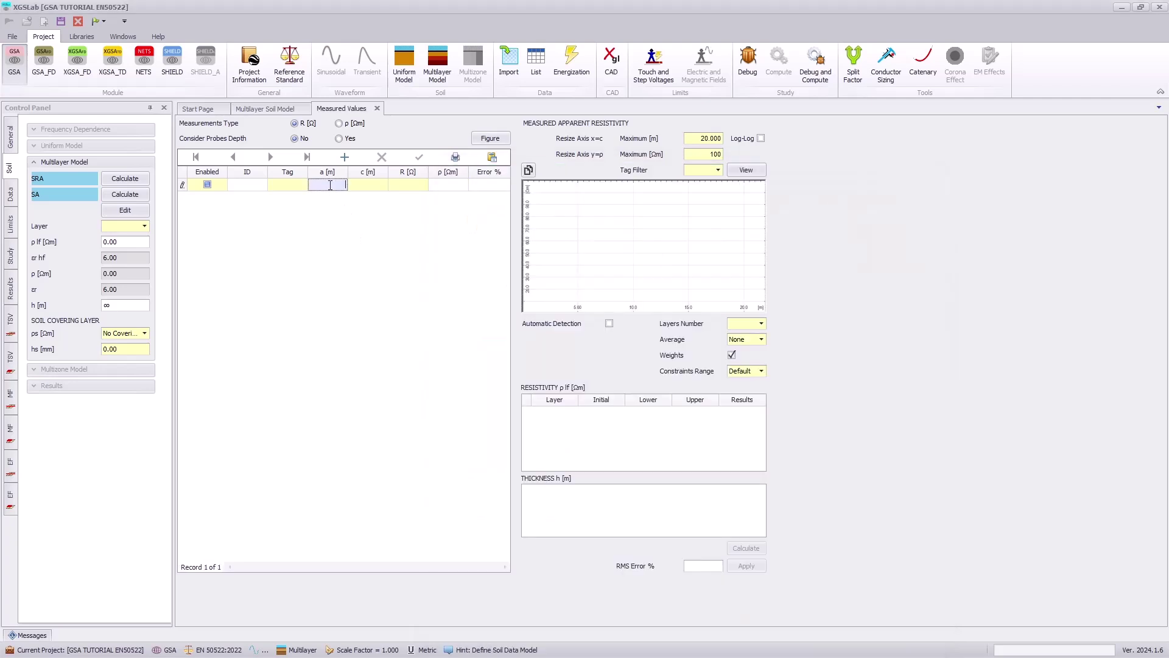
pyautogui.click(492, 157)
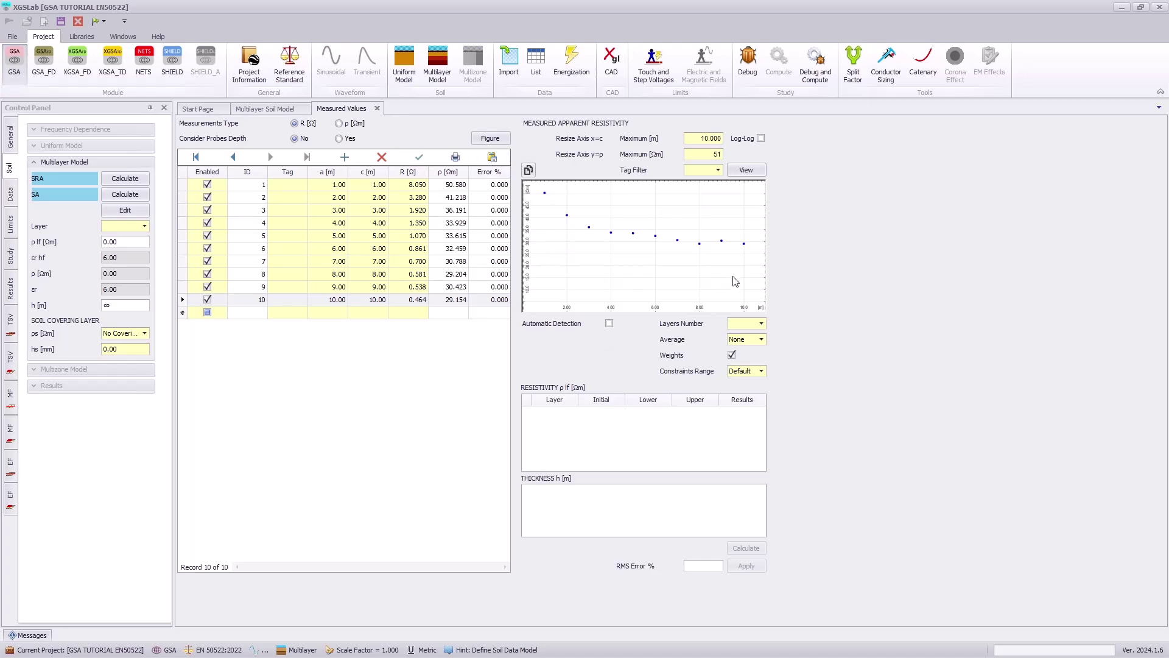
# Fit a two-layer model: 54.01 Ωm for 1.23 m over 29.14 Ωm.
pyautogui.click(760, 326)
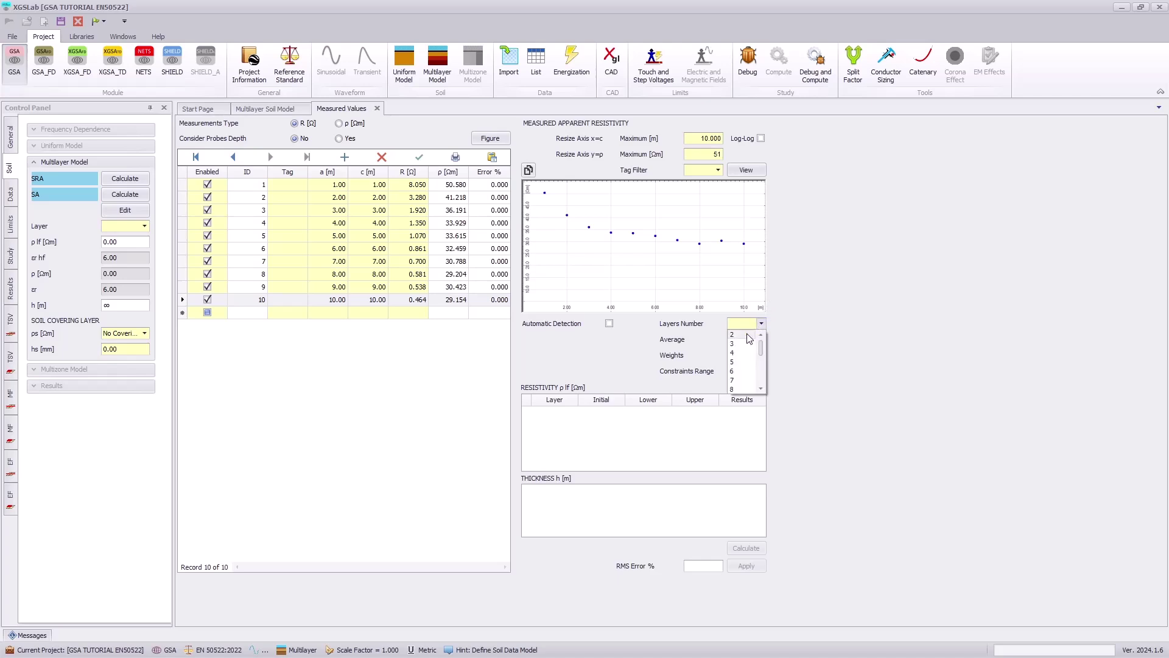
pyautogui.click(743, 334)
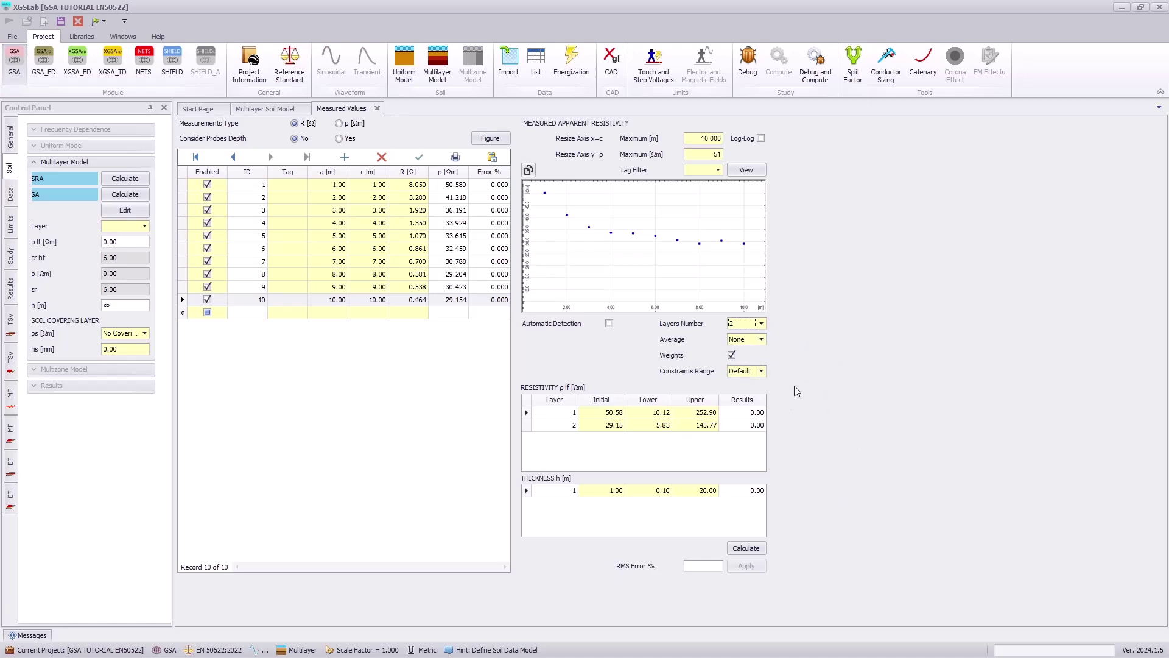
pyautogui.click(744, 550)
# Apply the fitted layers, plot them on log-log axes and save the chart as image 'Soil Model'.
pyautogui.click(745, 569)
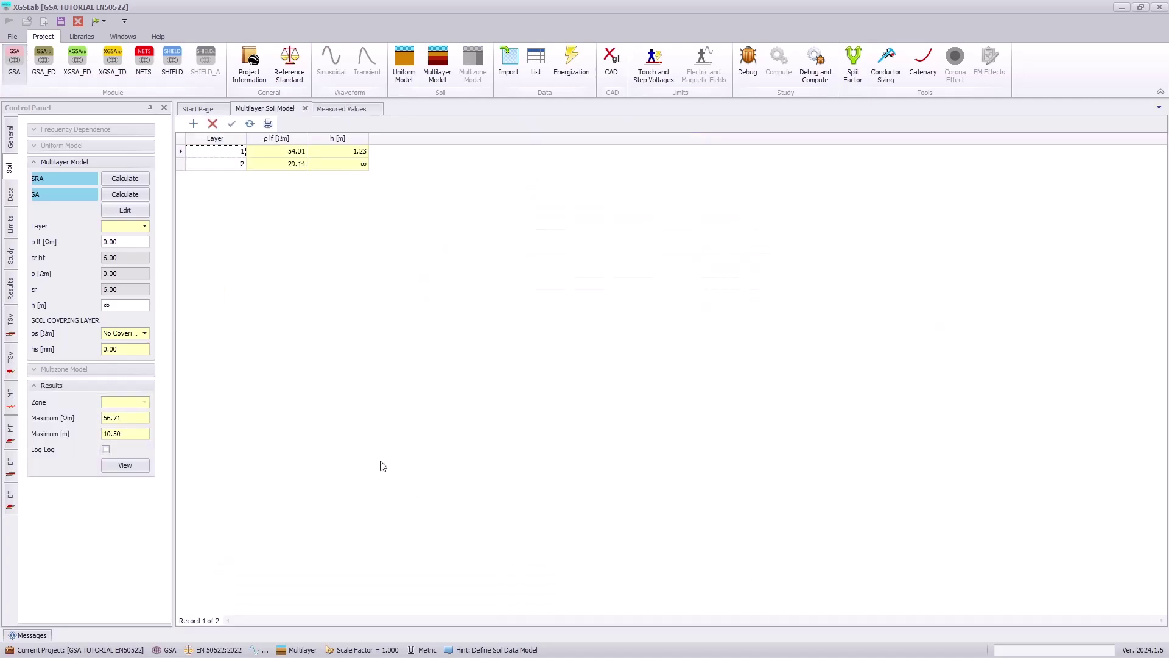
pyautogui.click(106, 450)
pyautogui.click(125, 466)
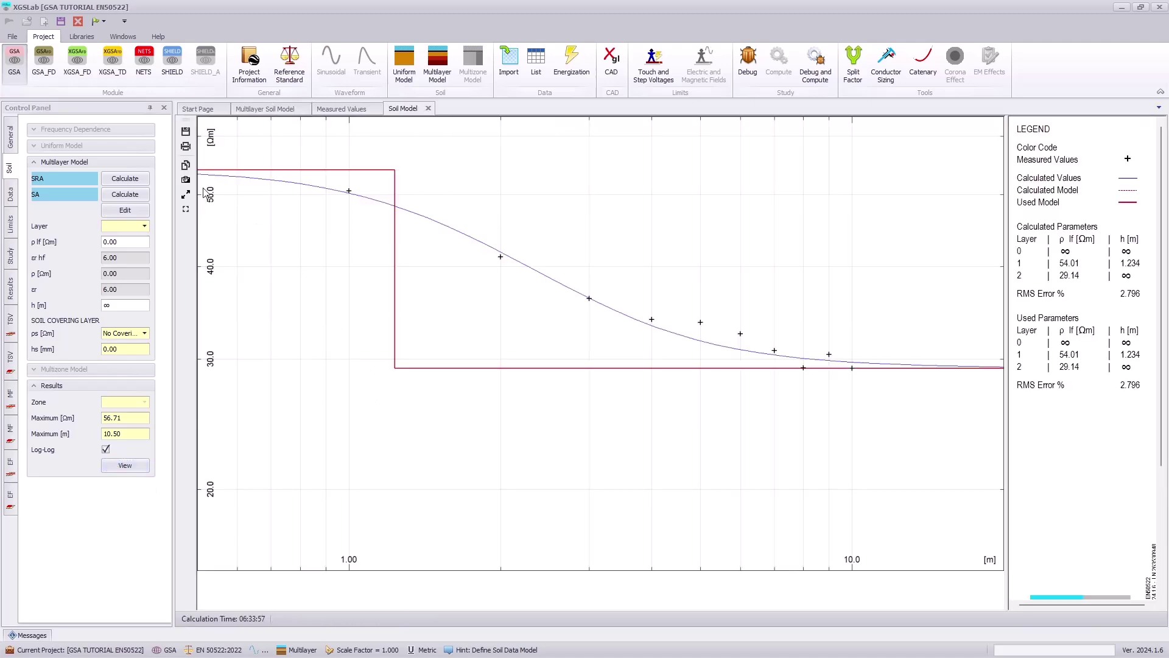
pyautogui.click(186, 181)
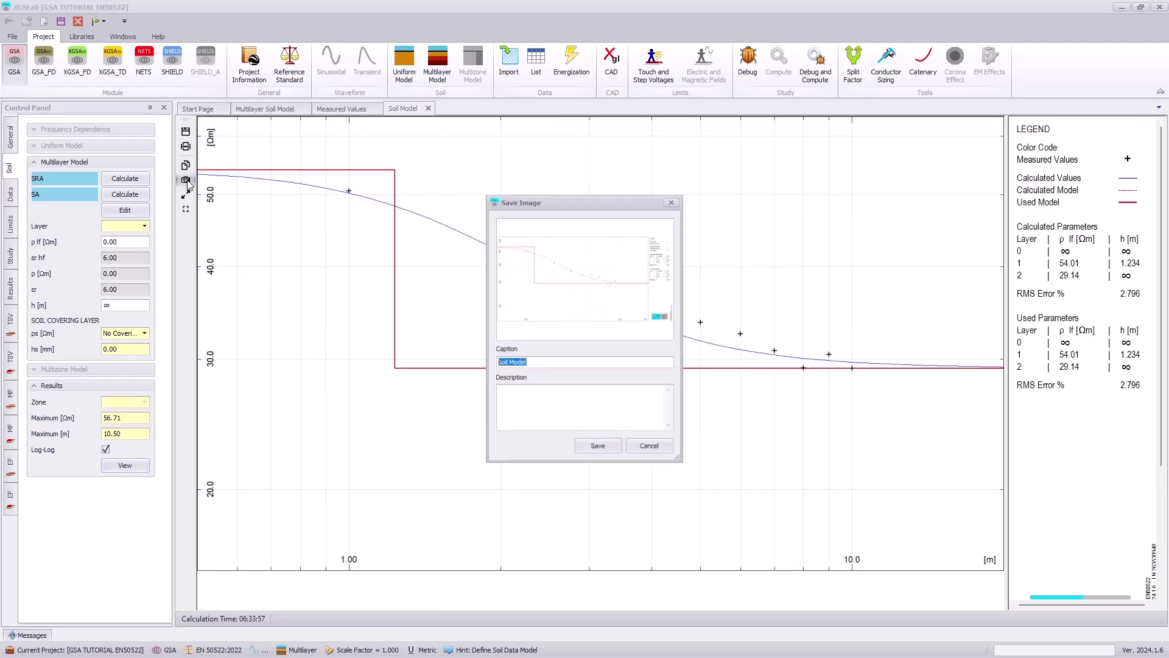
pyautogui.click(590, 452)
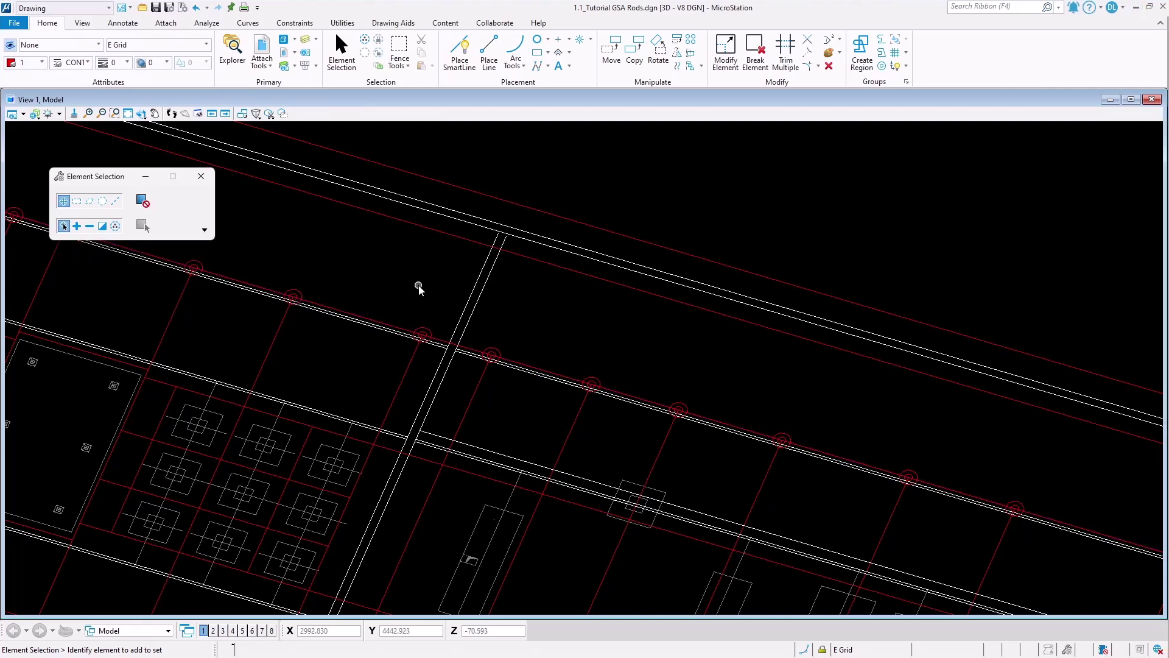
# Zoom and rotate the MicroStation view, then select a rod circle on the curved boundary.
pyautogui.scroll(-5, 419, 283)
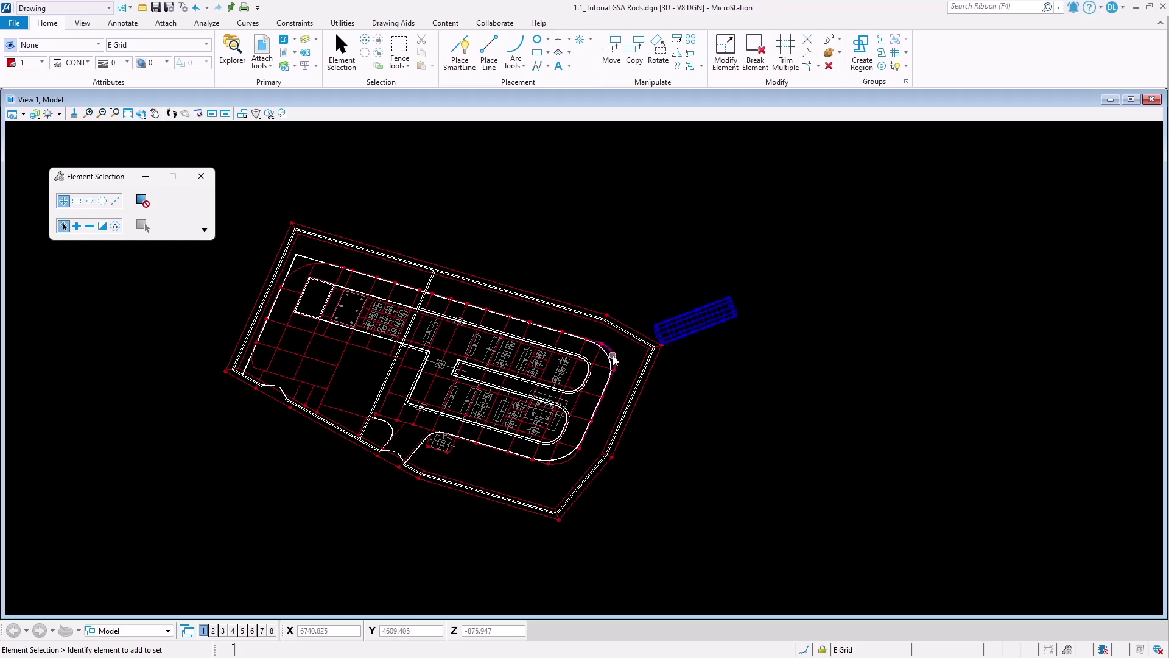
pyautogui.scroll(2, 702, 328)
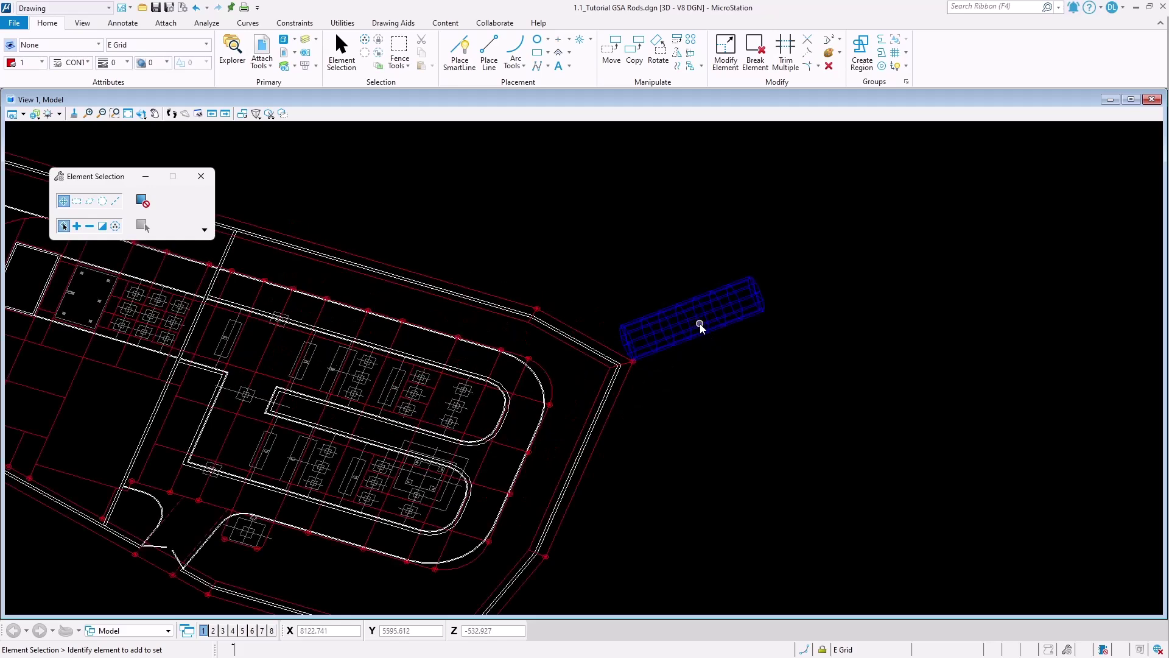
pyautogui.click(142, 114)
pyautogui.click(584, 368)
pyautogui.scroll(5, 583, 367)
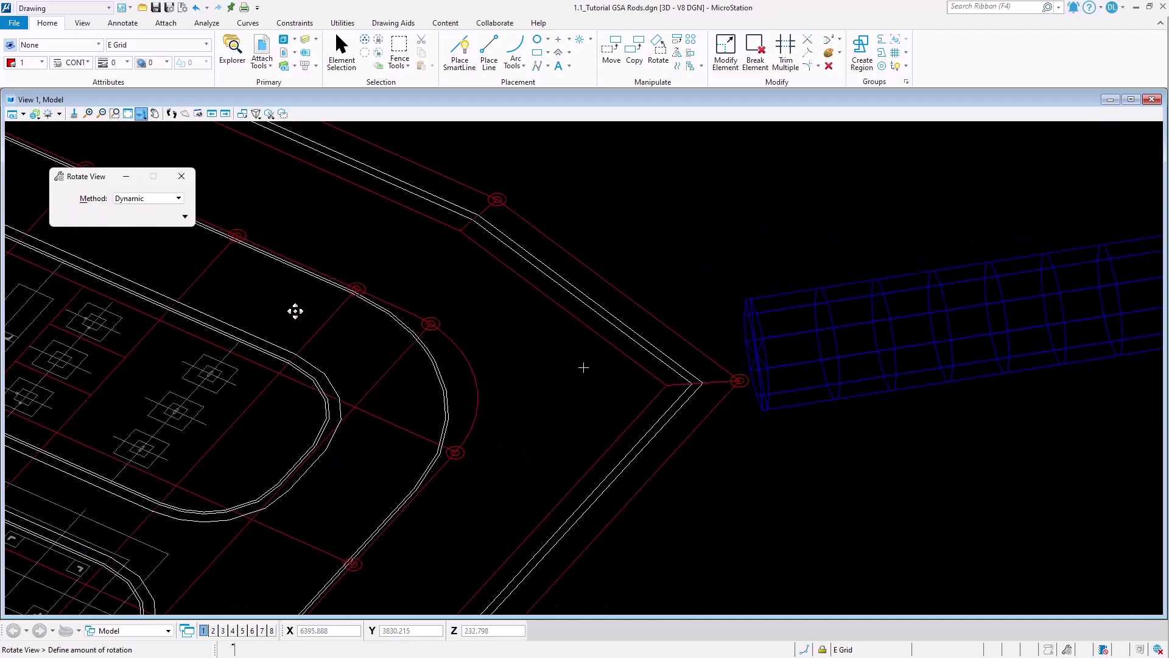
pyautogui.click(405, 327)
pyautogui.rightClick(436, 318)
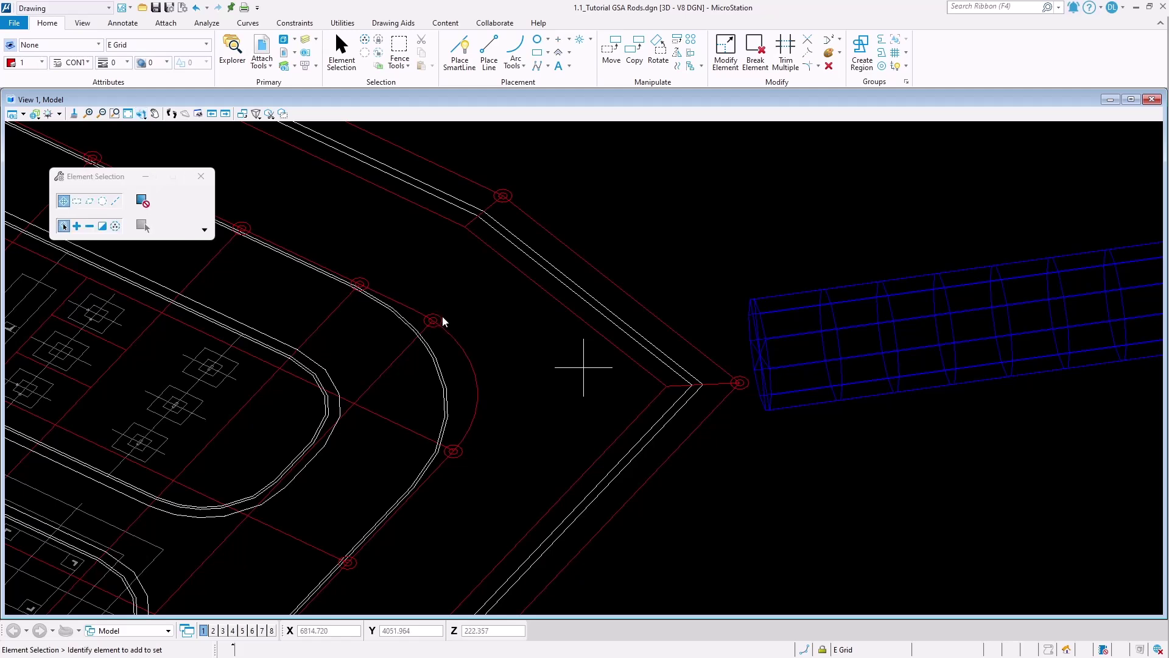
pyautogui.click(436, 318)
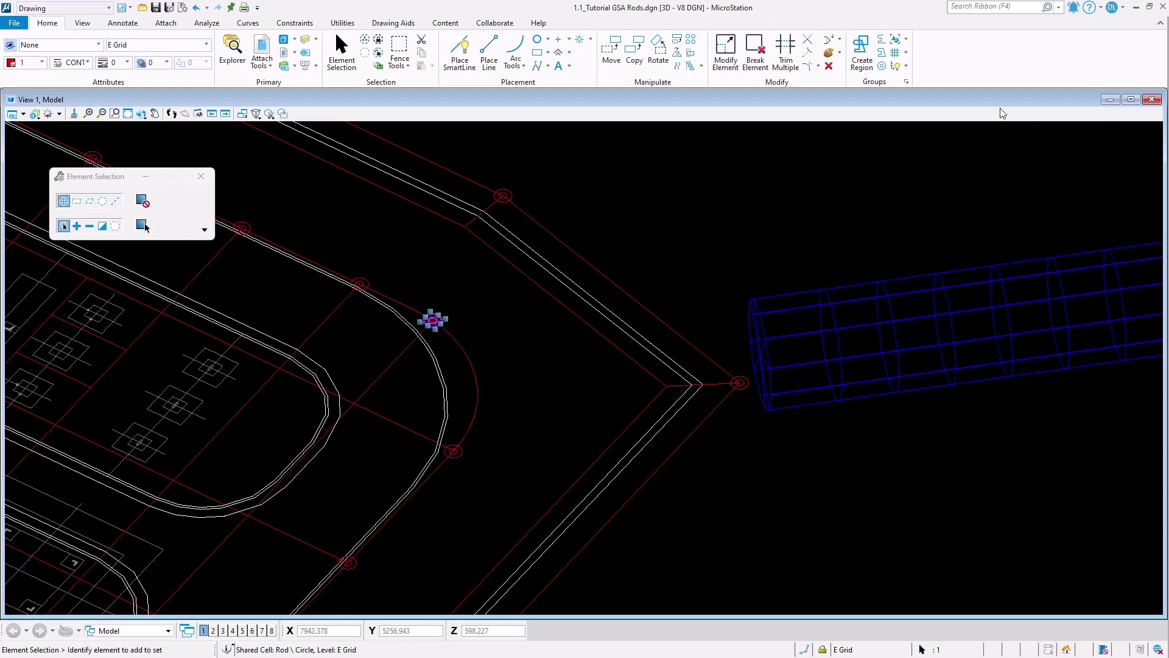
pyautogui.click(1137, 7)
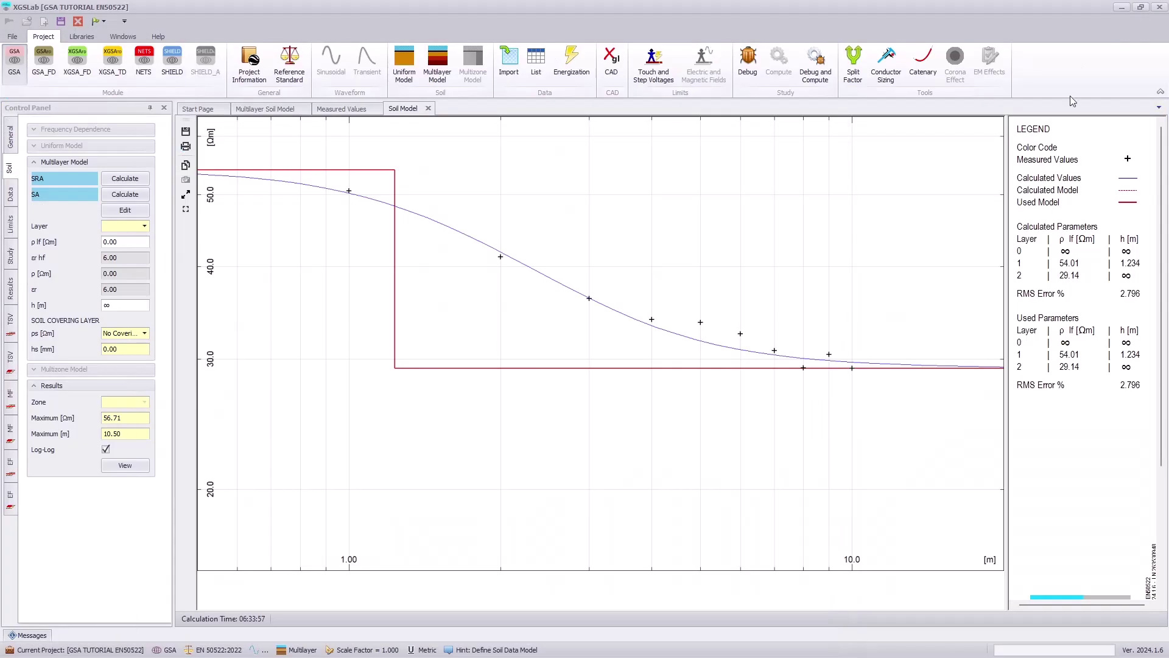
# Load 1.1_Tutorial GSA.dwg for import, past the z-axis warning, with scale unit cm.
pyautogui.click(510, 58)
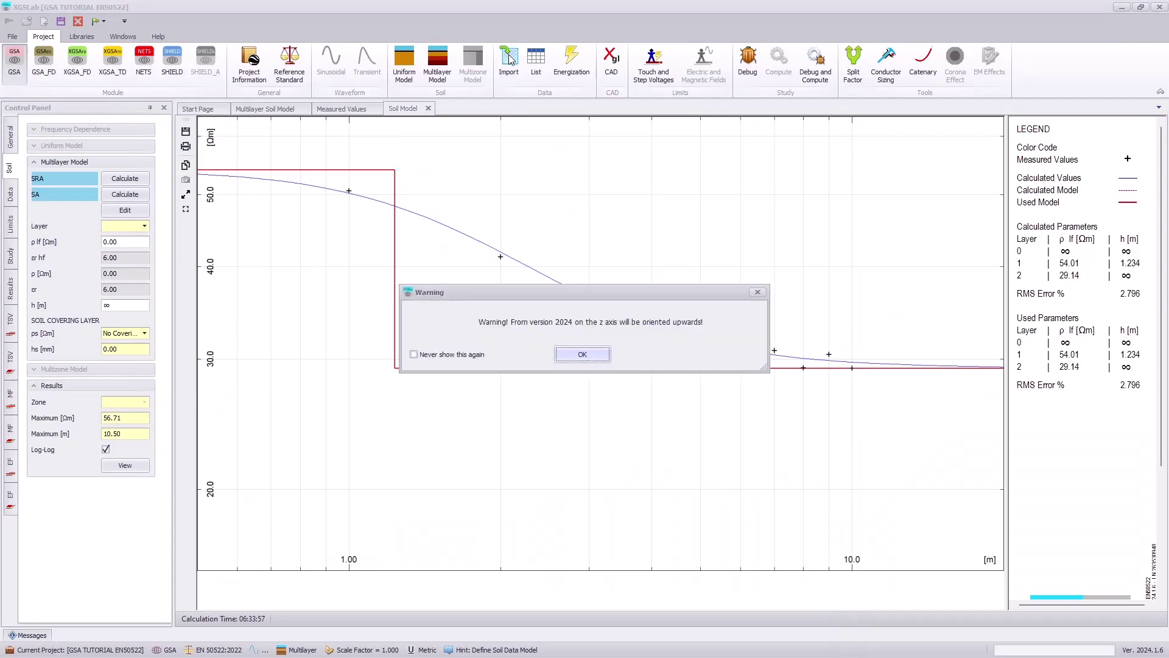
pyautogui.click(563, 354)
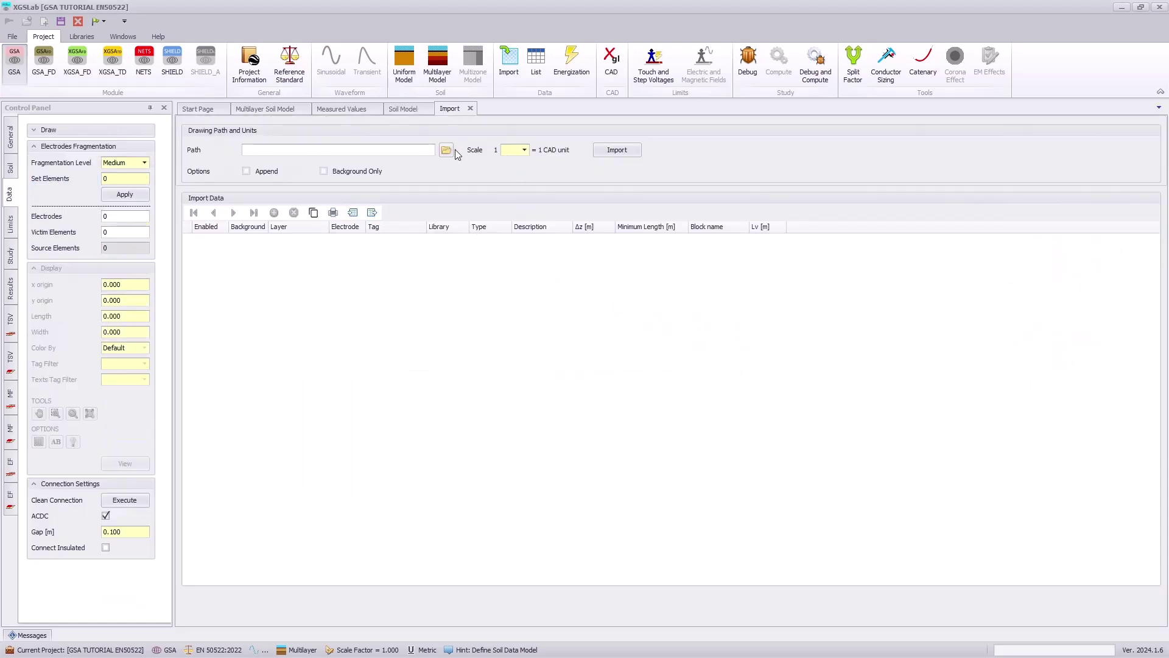
pyautogui.click(450, 150)
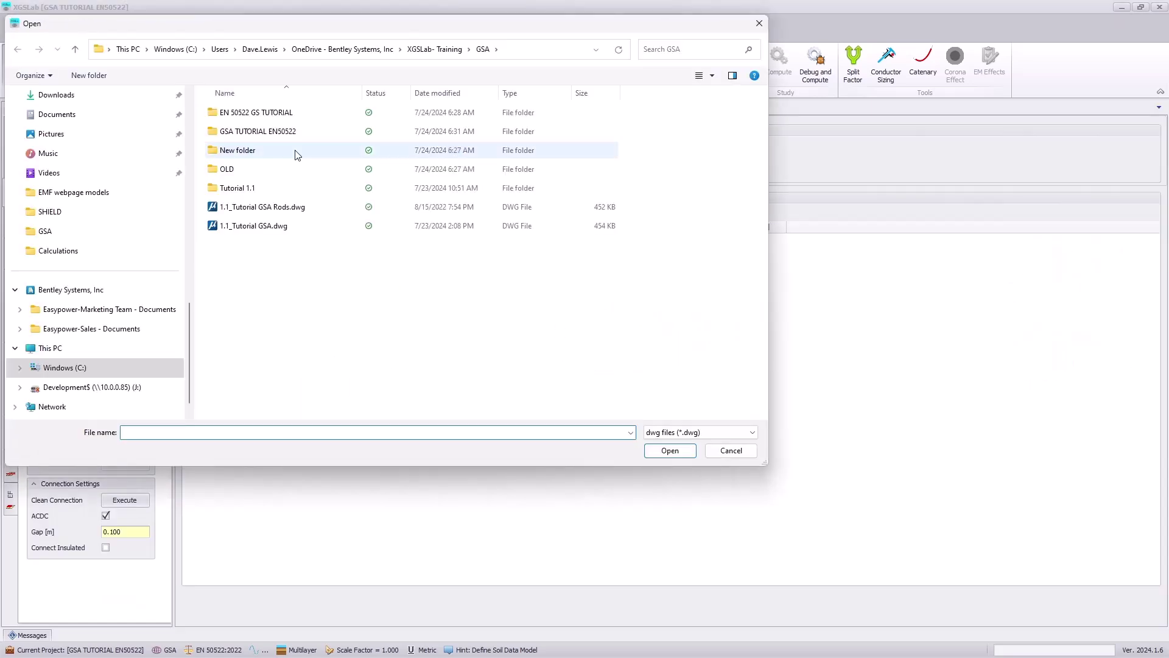
pyautogui.doubleClick(263, 232)
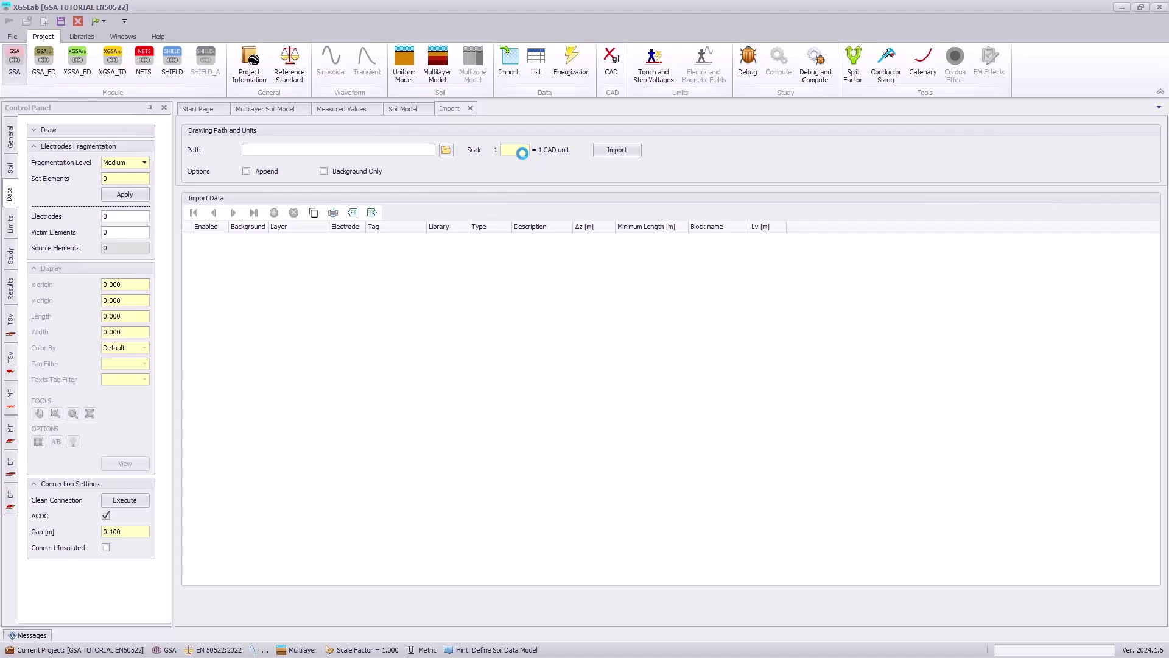
pyautogui.click(524, 150)
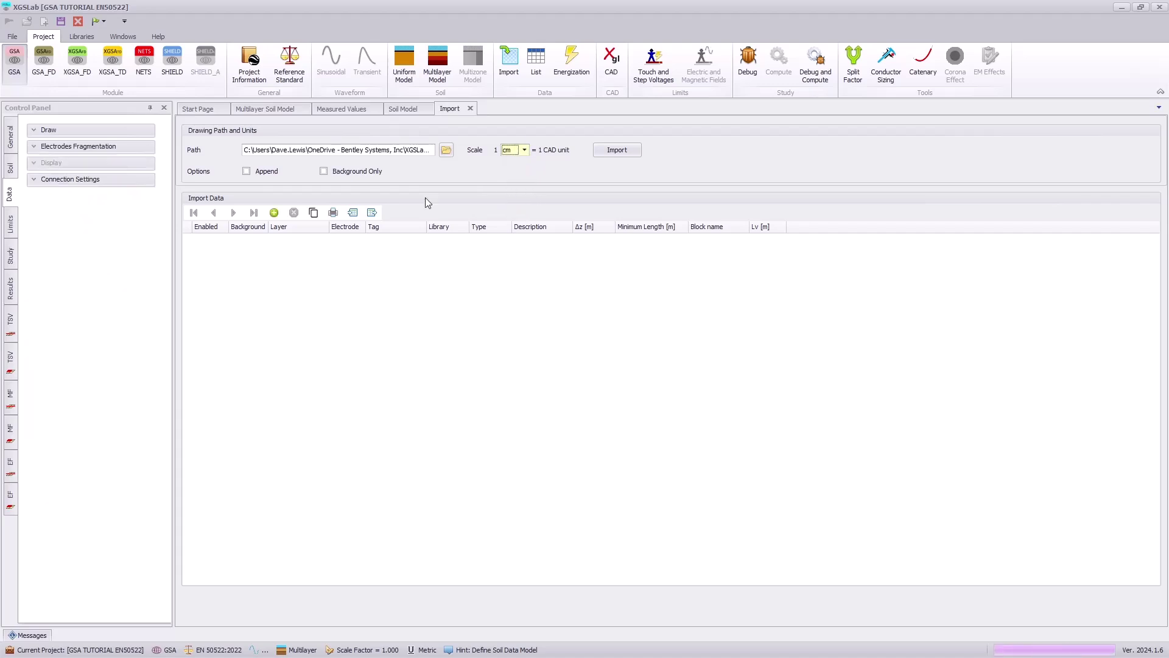
# Add an E Grid rule: electrode 1, stranded 63mm2 conductor, Δz -0.700 m.
pyautogui.click(274, 213)
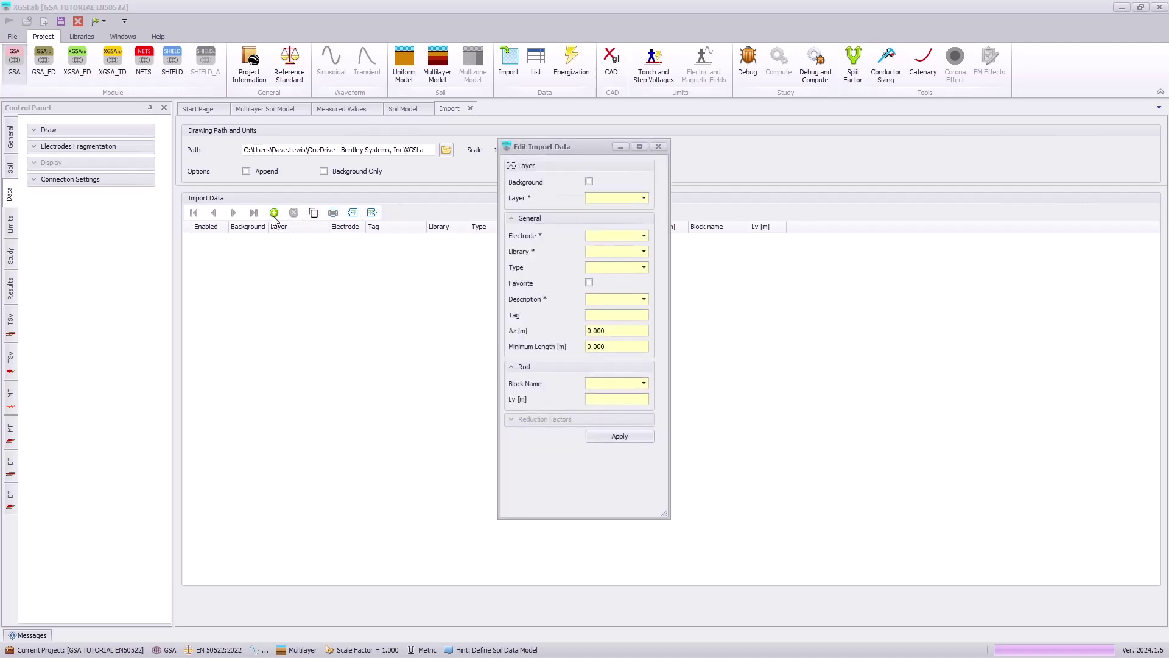
pyautogui.click(641, 199)
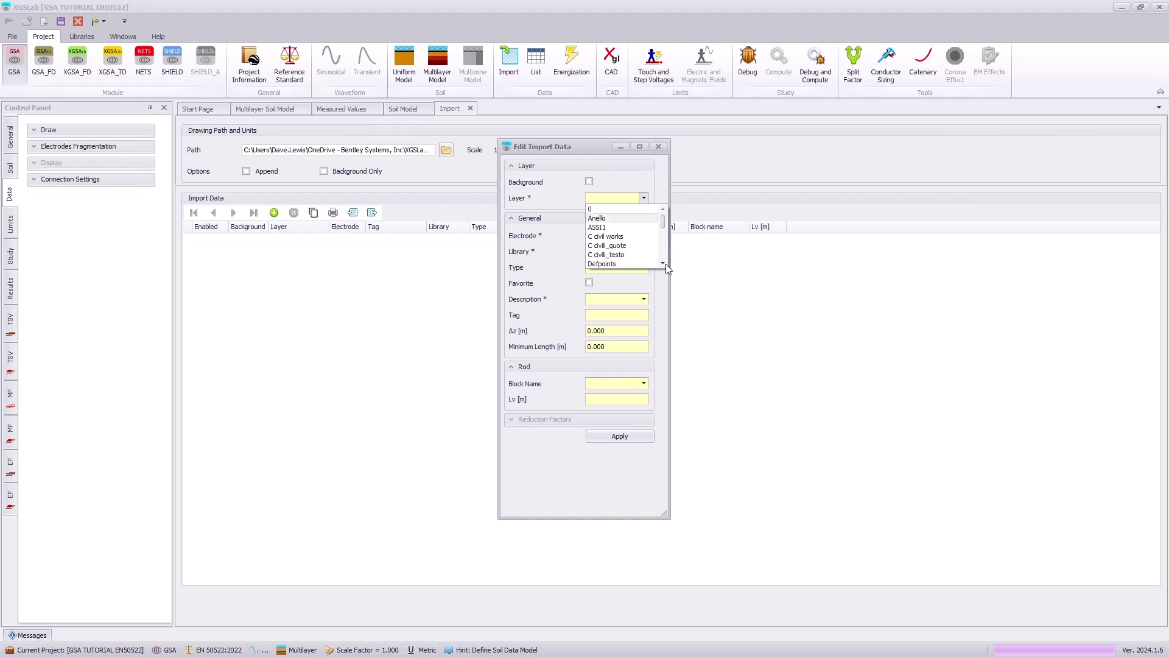
pyautogui.scroll(-2, 664, 265)
pyautogui.click(620, 258)
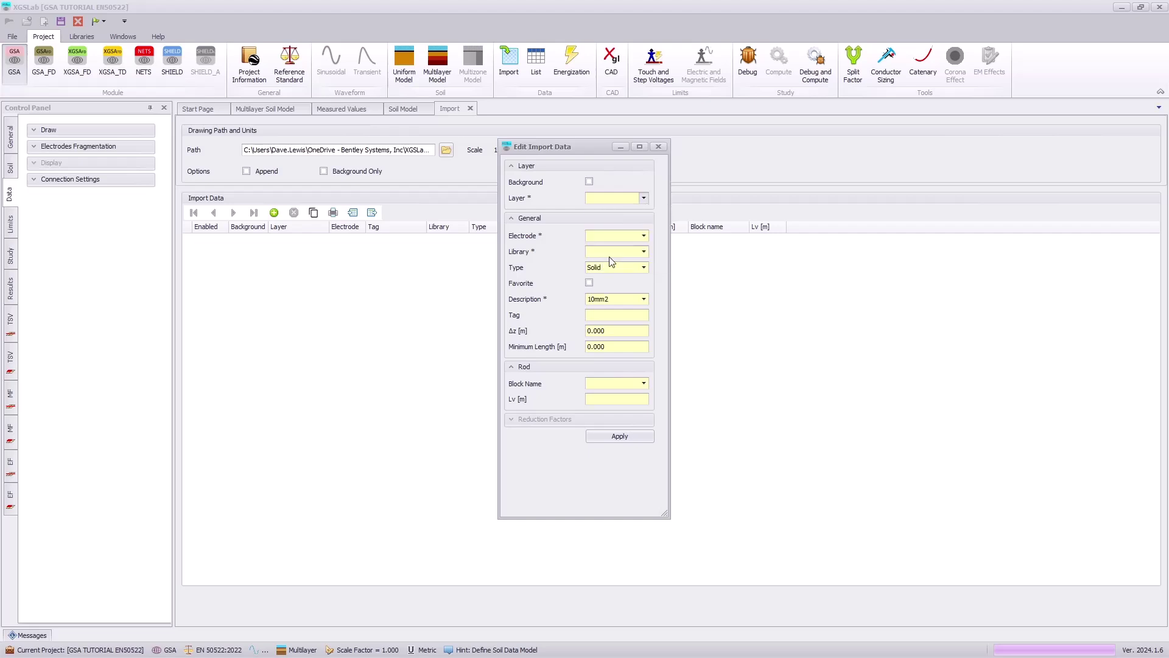
pyautogui.click(644, 235)
pyautogui.click(617, 246)
pyautogui.click(644, 299)
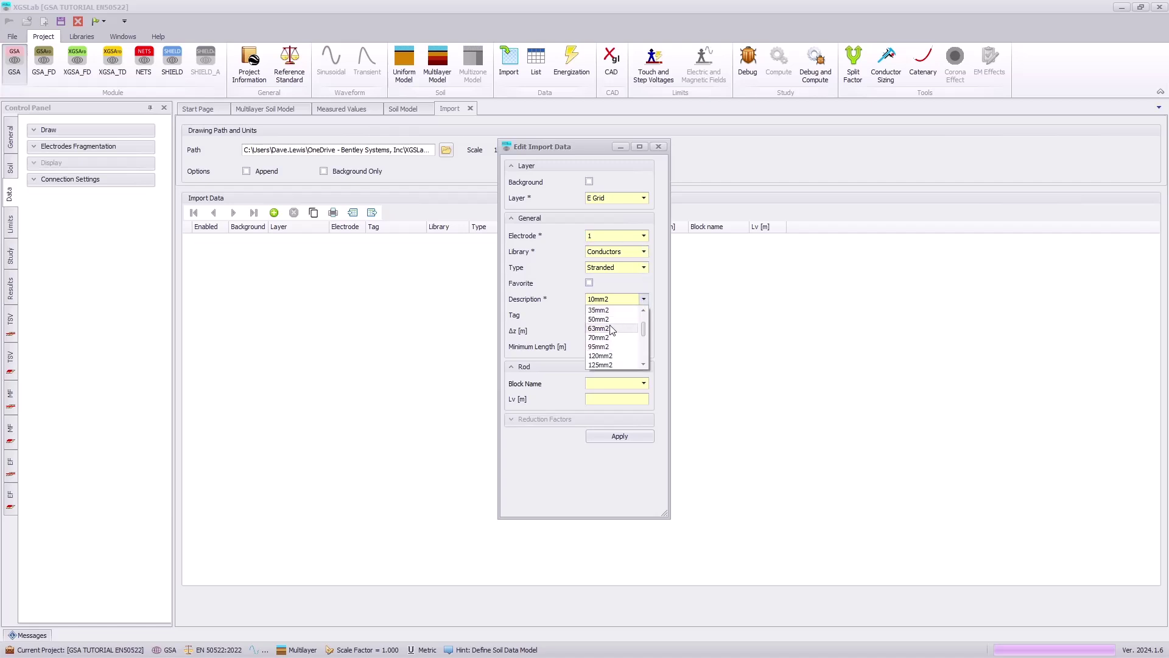
pyautogui.click(608, 328)
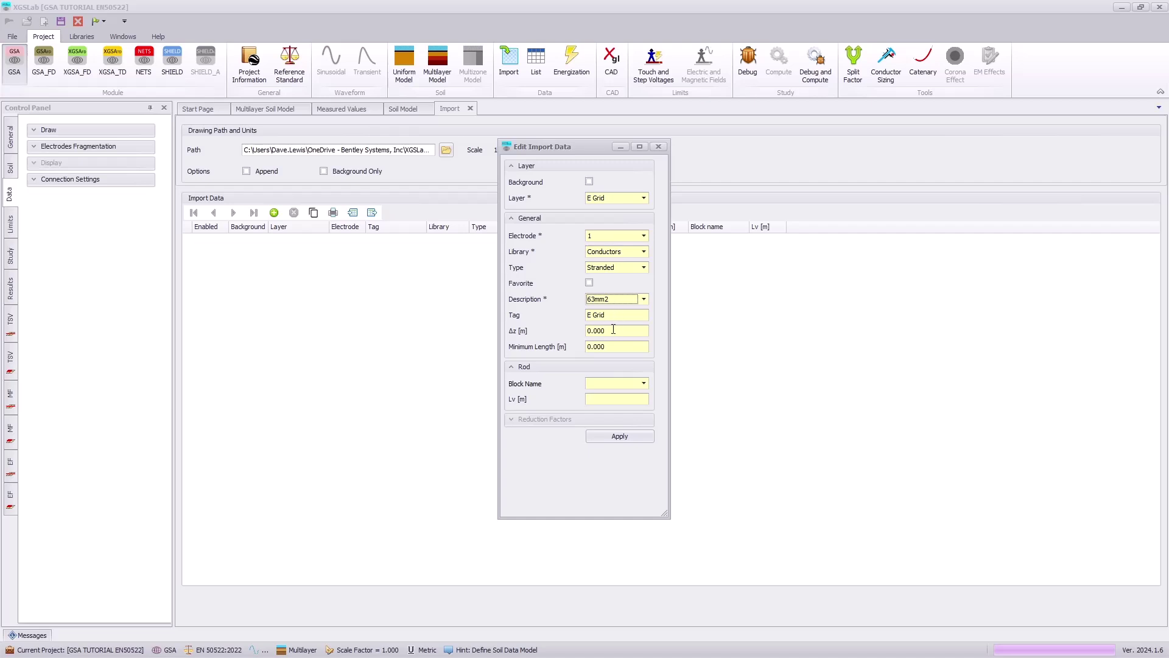
pyautogui.click(614, 330)
pyautogui.write('-')
pyautogui.click(638, 435)
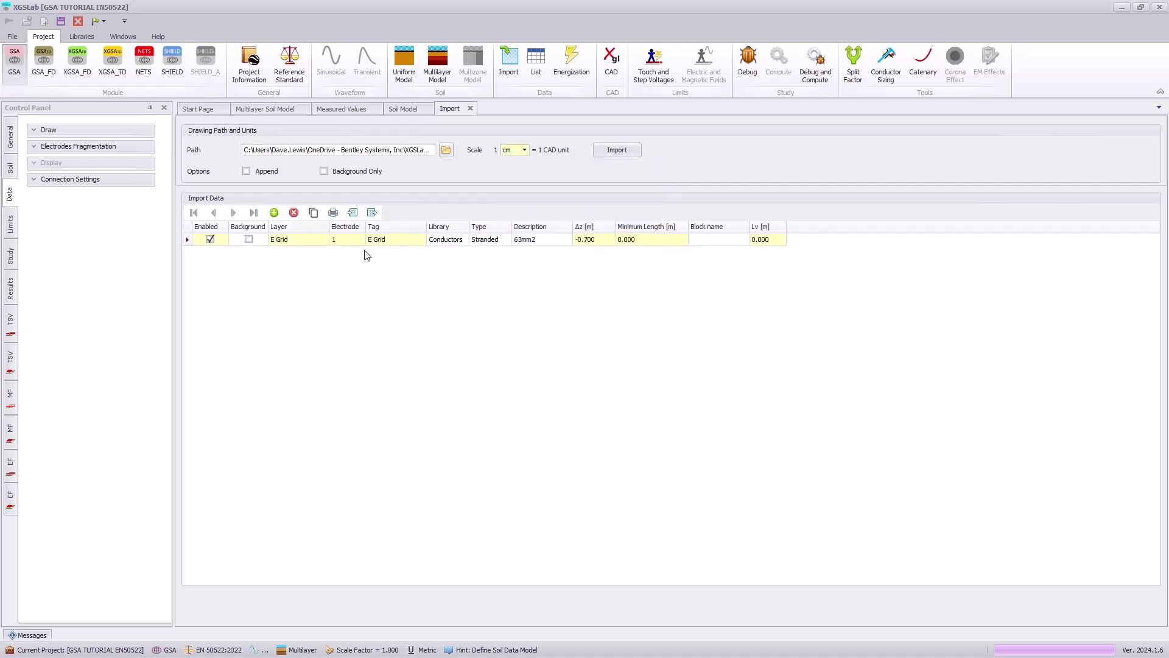
# Add a second E Grid rule for electrode 1 with a solid Ø15mm Rod conductor.
pyautogui.click(274, 213)
pyautogui.click(644, 197)
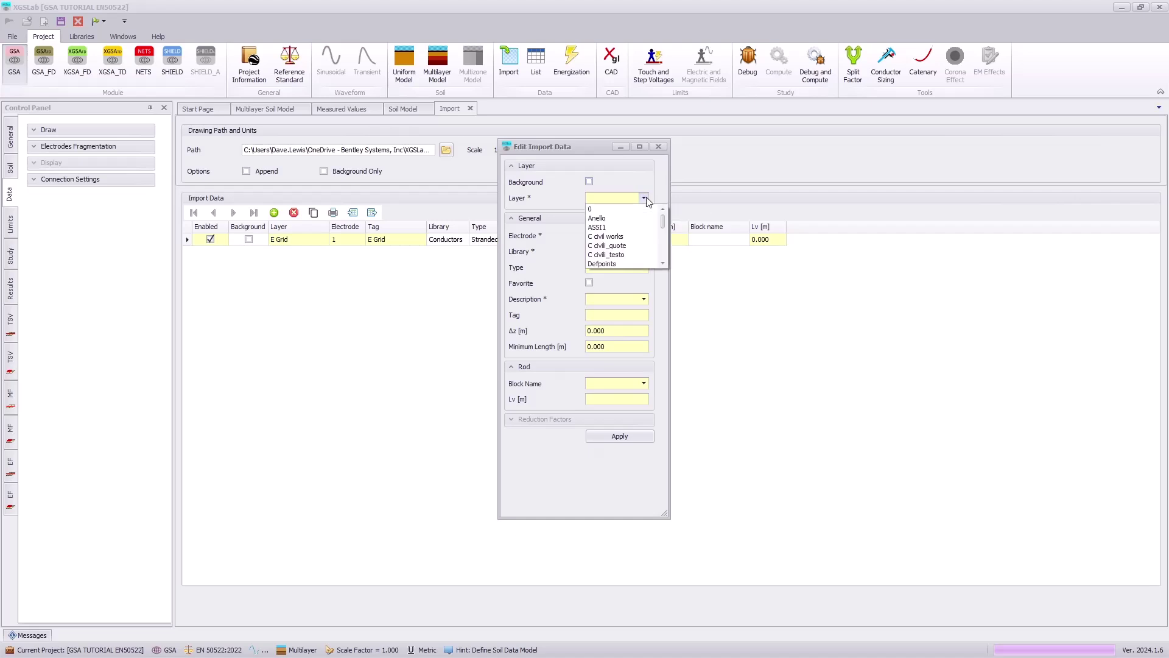
pyautogui.scroll(-3, 666, 265)
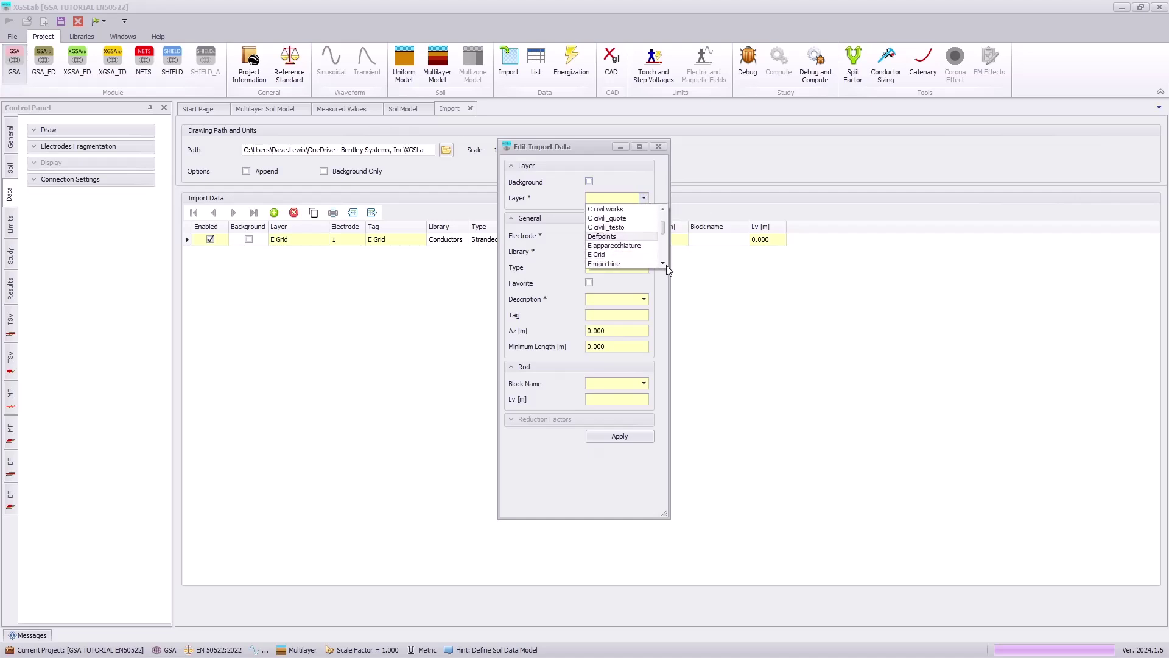
pyautogui.click(646, 238)
pyautogui.click(645, 236)
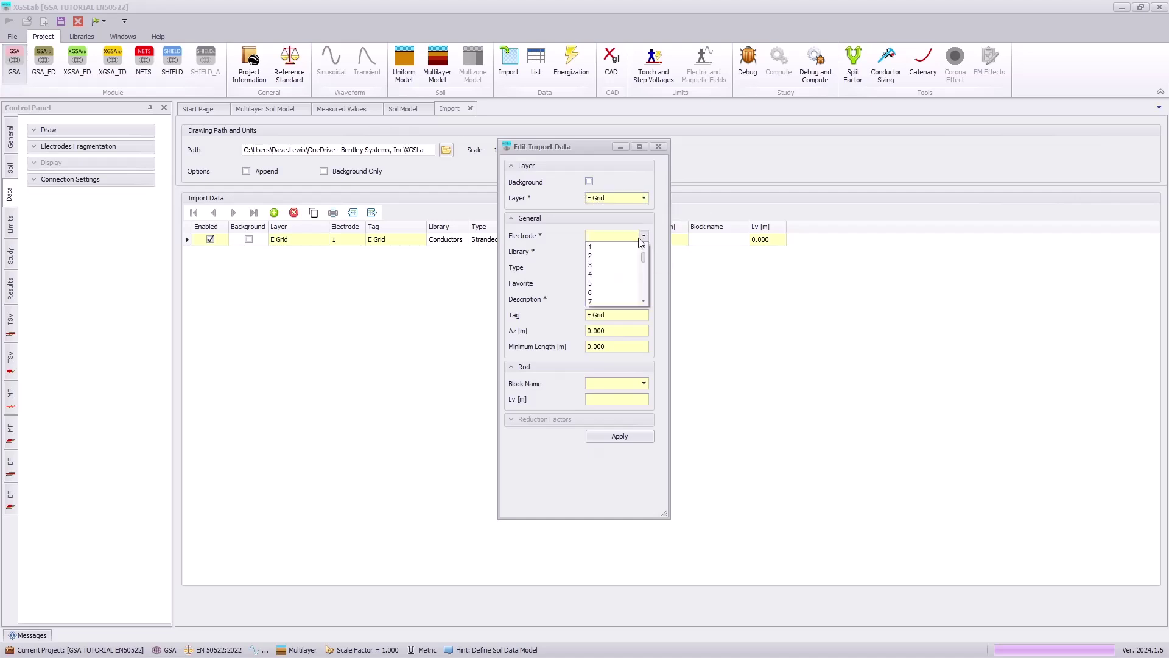
pyautogui.click(609, 248)
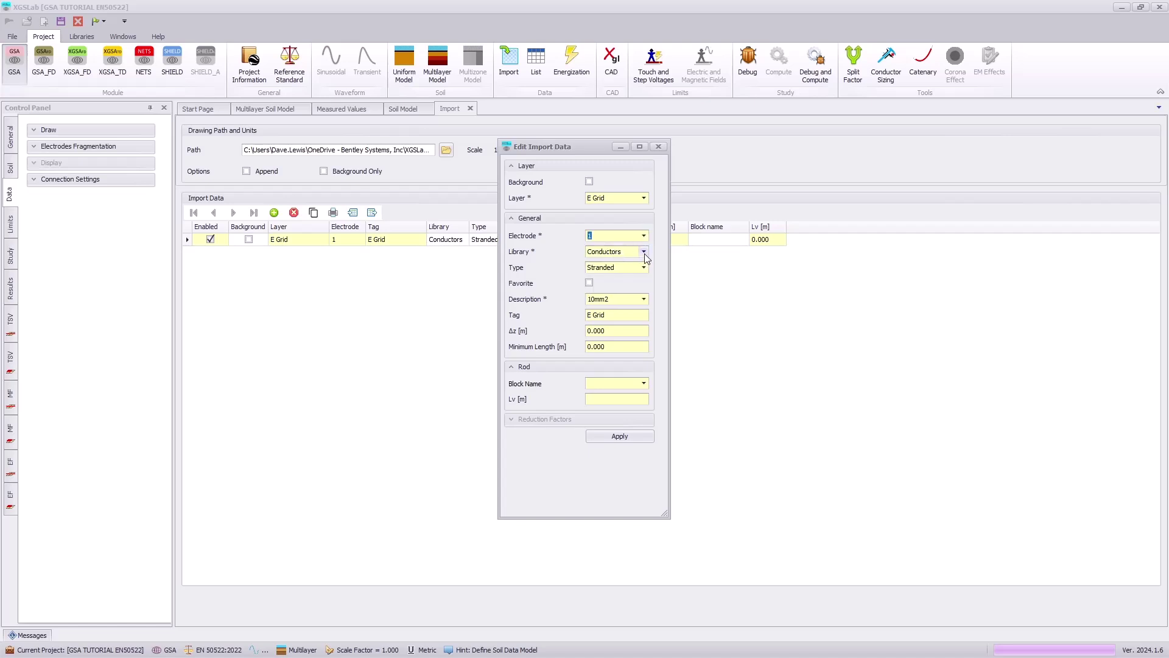
pyautogui.click(644, 268)
pyautogui.click(616, 288)
pyautogui.click(643, 299)
pyautogui.scroll(-3, 636, 331)
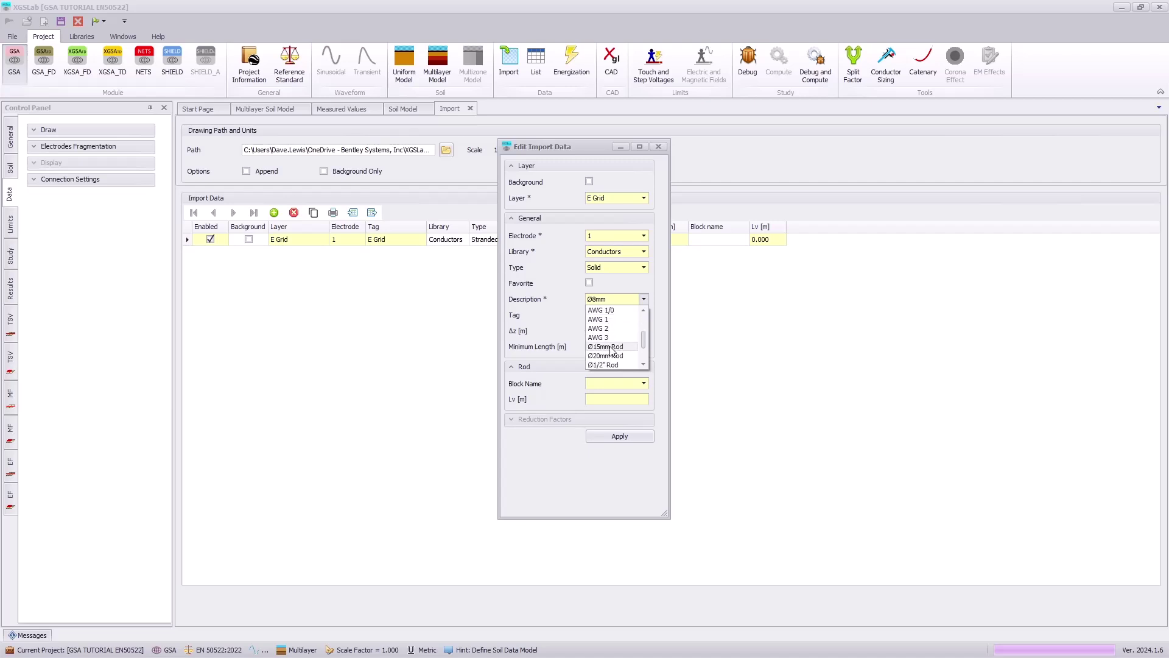
pyautogui.click(611, 347)
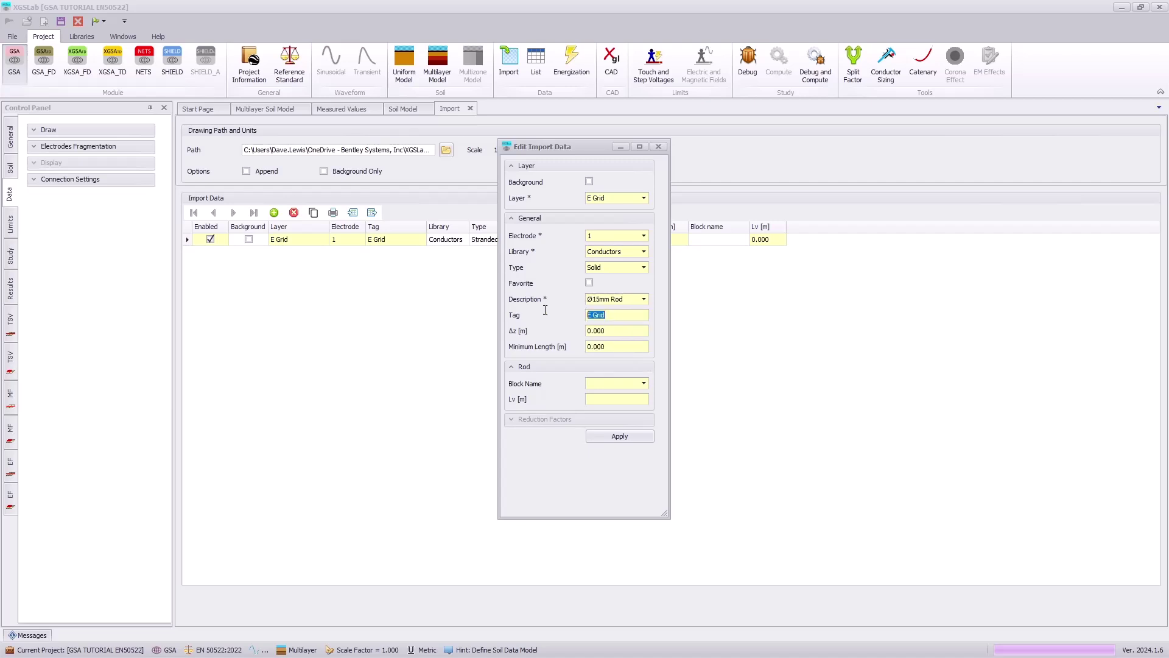
# Tag it Rod, set Δz -0.700 m, block Rod and length Lv 3 m, and apply.
pyautogui.write('Rod')
pyautogui.click(612, 331)
pyautogui.write('-.7')
pyautogui.click(644, 384)
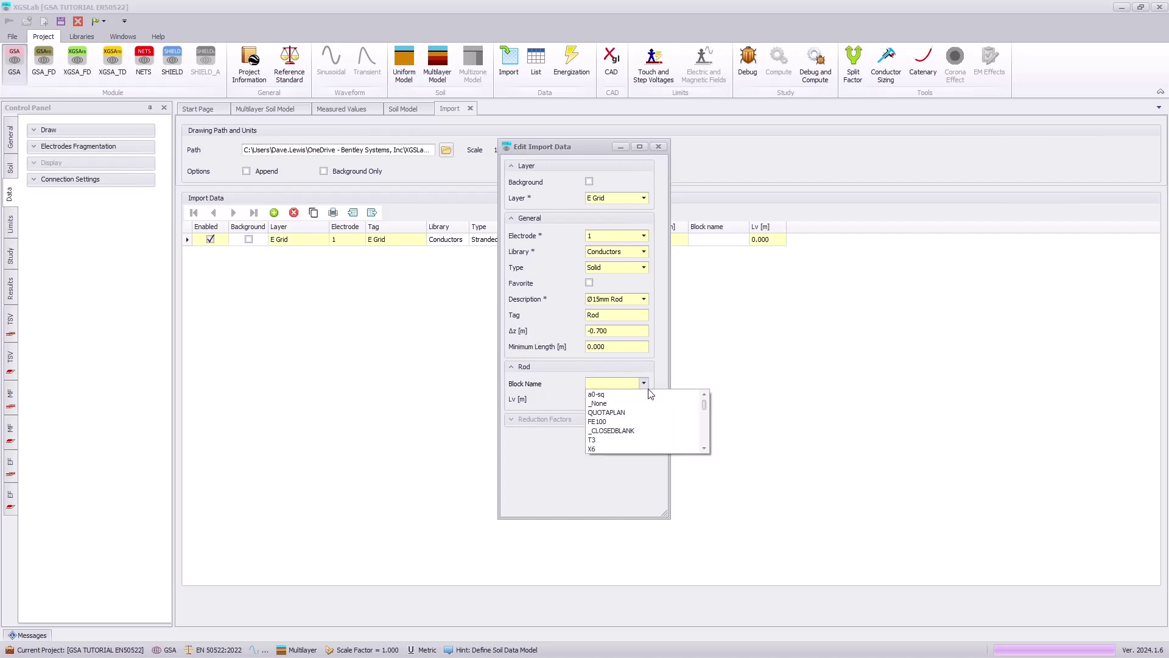
pyautogui.write('Rod')
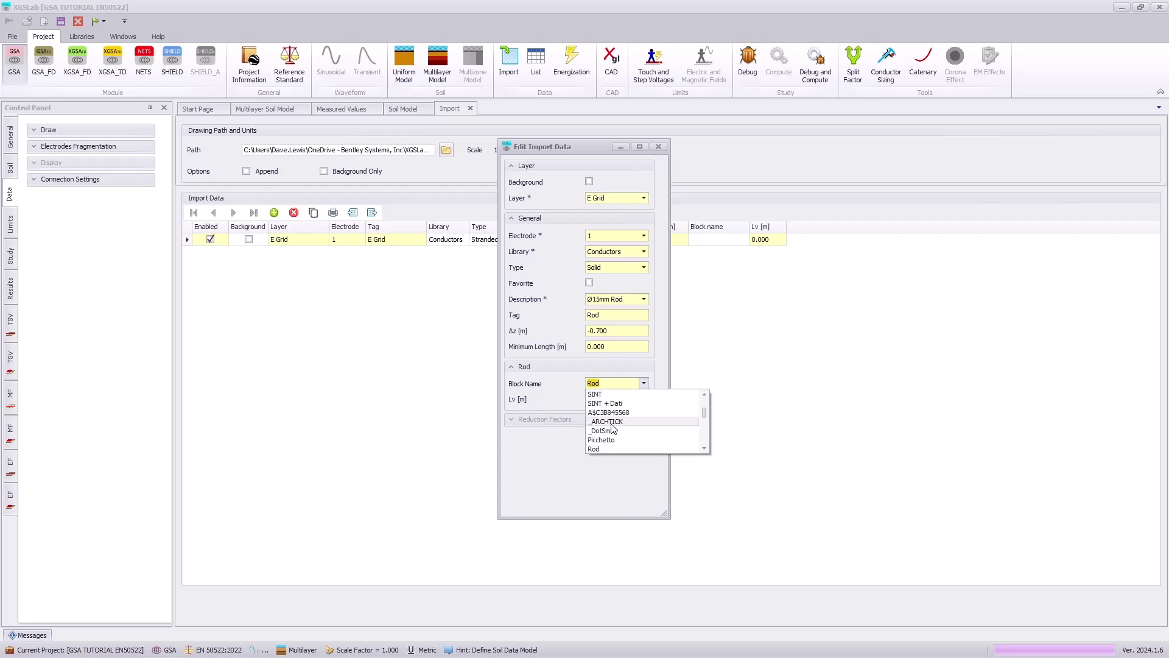
pyautogui.click(601, 450)
pyautogui.click(607, 399)
pyautogui.write('3')
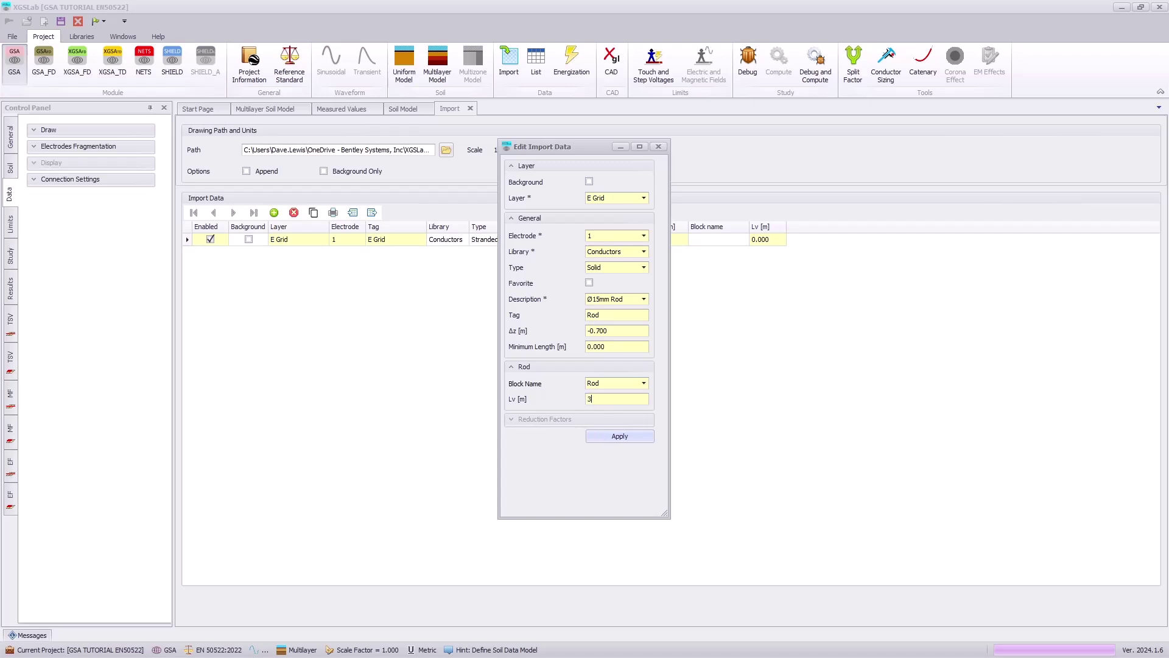
pyautogui.click(612, 436)
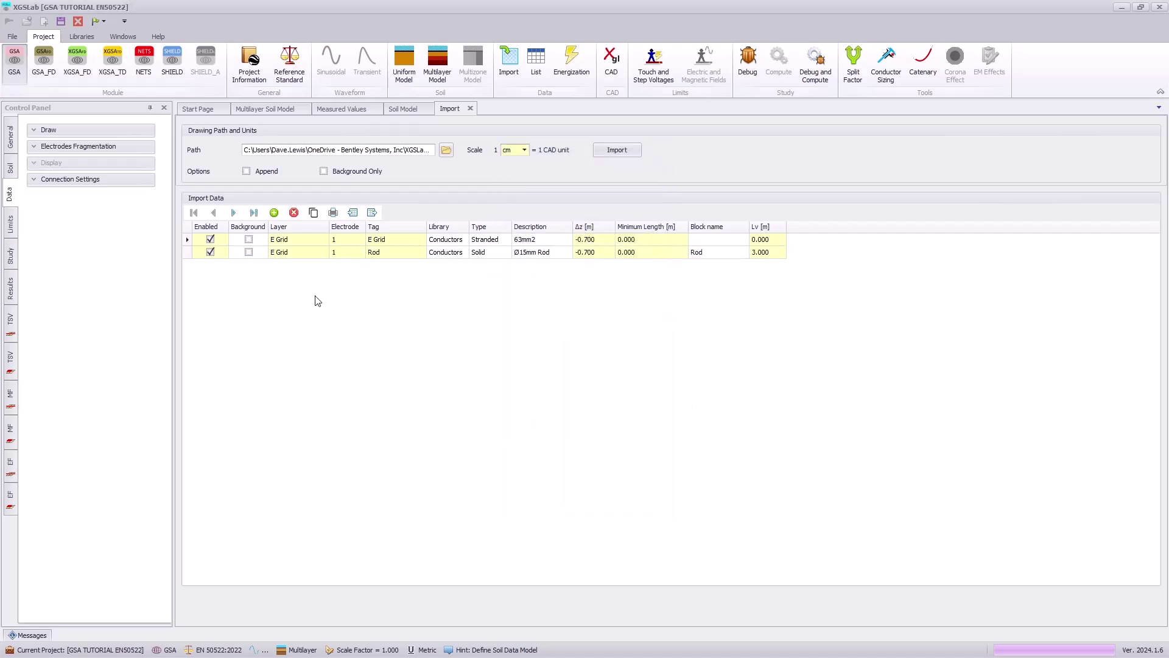
# Add an E Tank import rule for electrode 2 with a solid Ø10mm conductor.
pyautogui.click(274, 213)
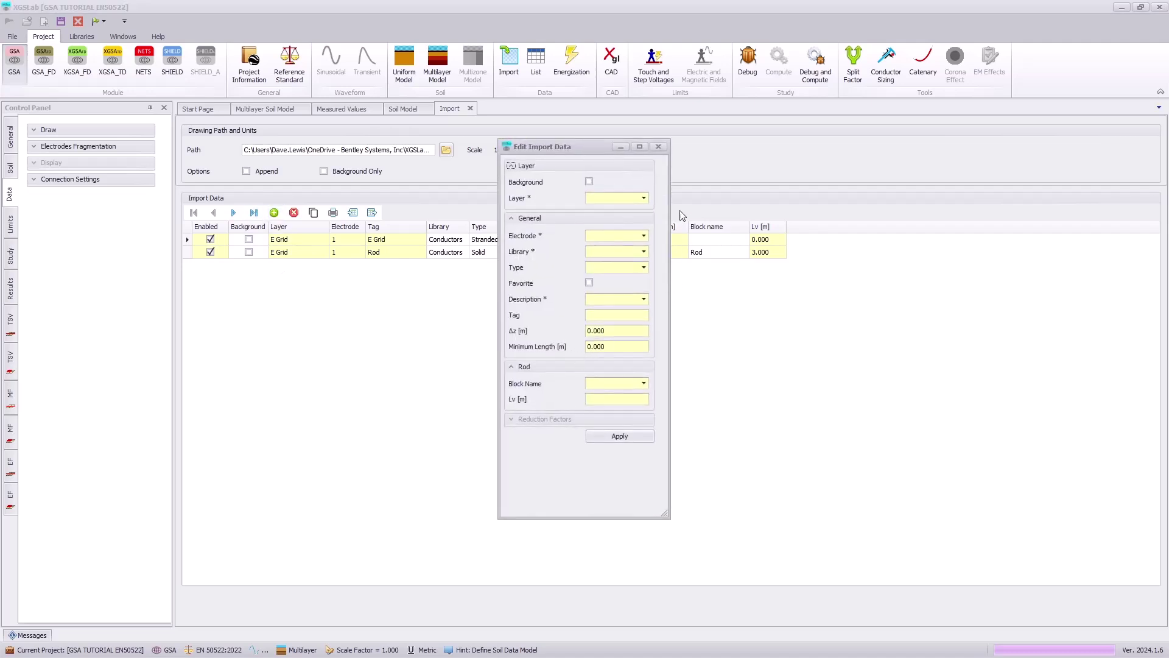
pyautogui.click(645, 198)
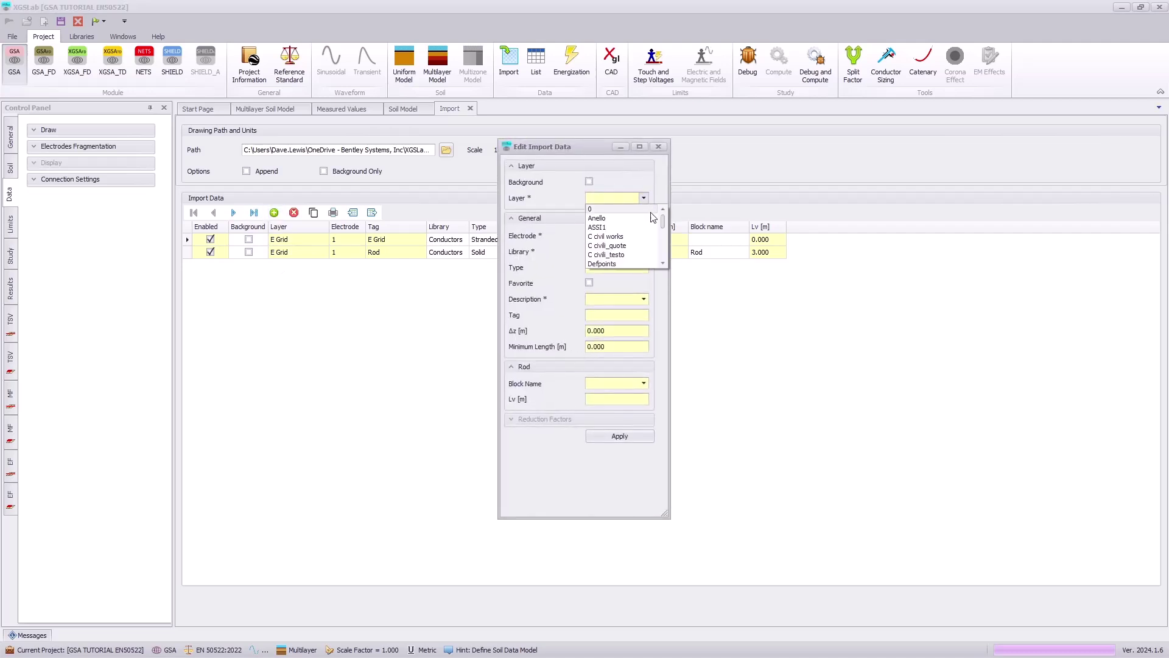
pyautogui.click(664, 264)
pyautogui.click(663, 264)
pyautogui.click(663, 264)
pyautogui.click(663, 264)
pyautogui.click(663, 264)
pyautogui.click(610, 254)
pyautogui.click(644, 238)
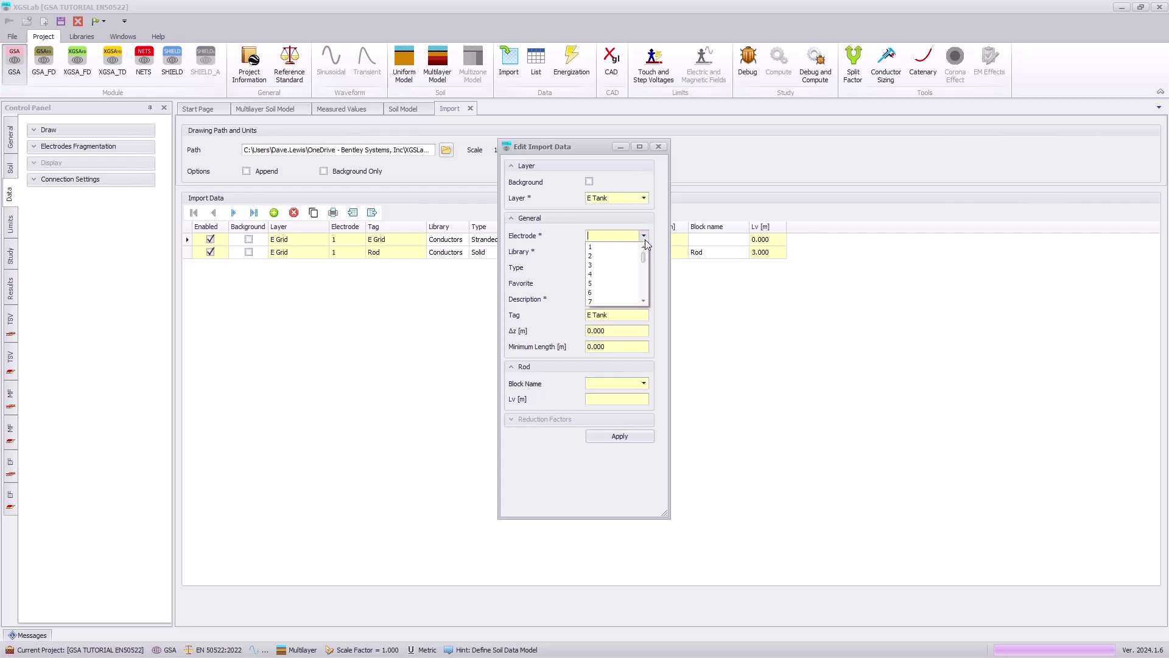
pyautogui.click(610, 255)
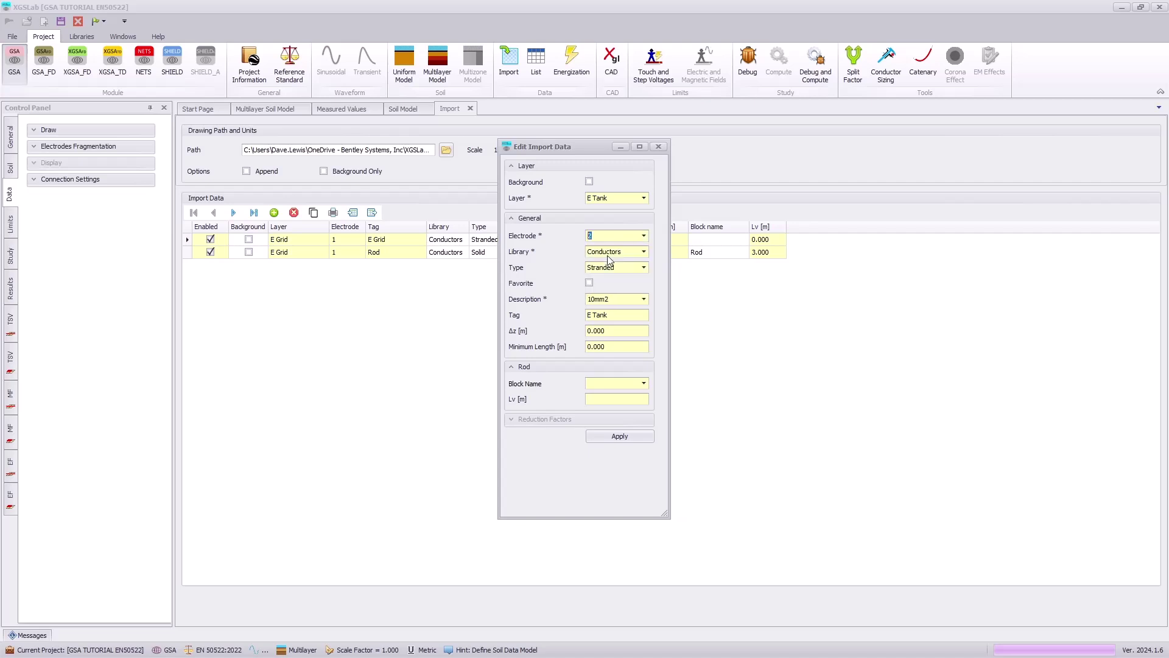
pyautogui.click(643, 268)
pyautogui.click(618, 286)
pyautogui.click(645, 299)
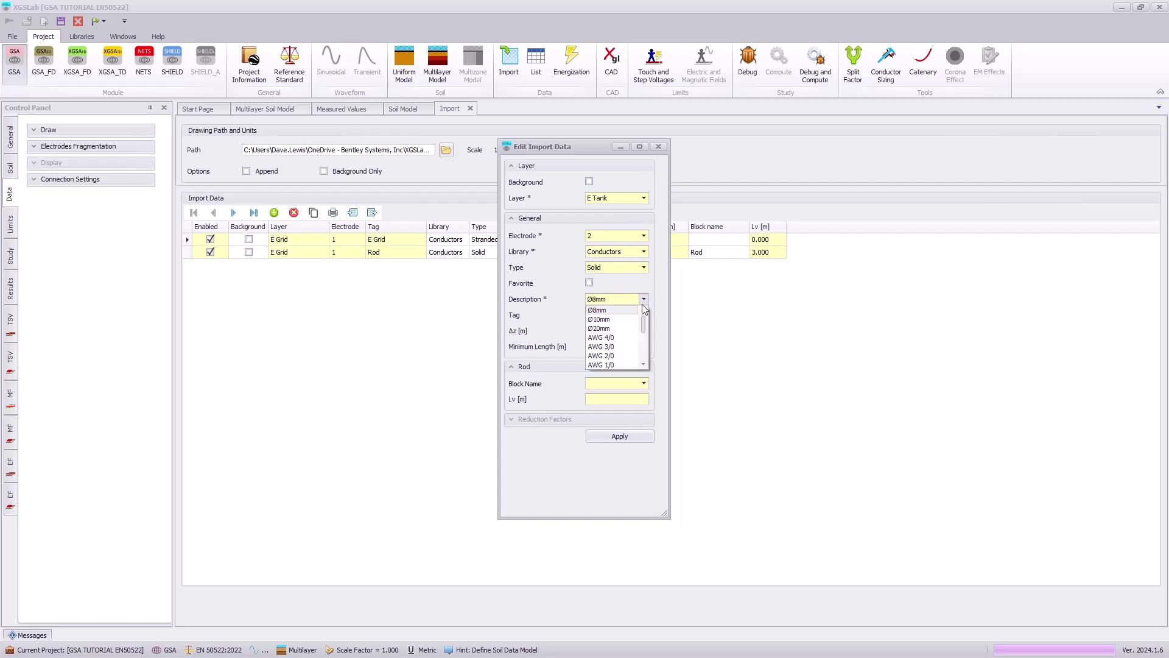
pyautogui.click(614, 320)
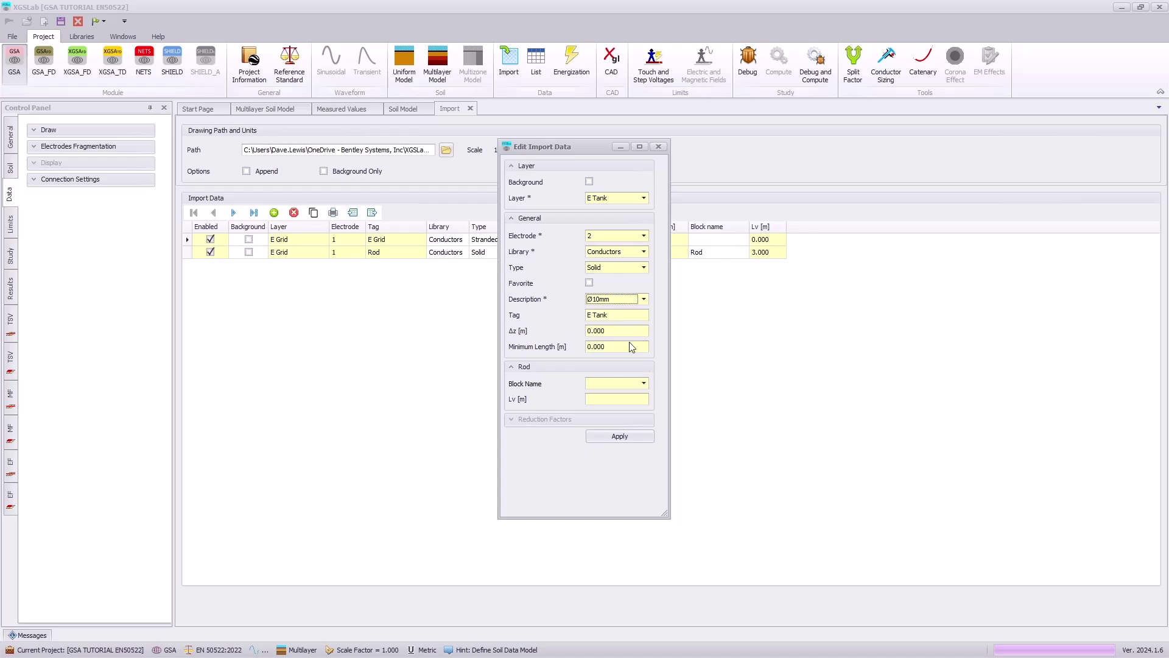
pyautogui.click(620, 437)
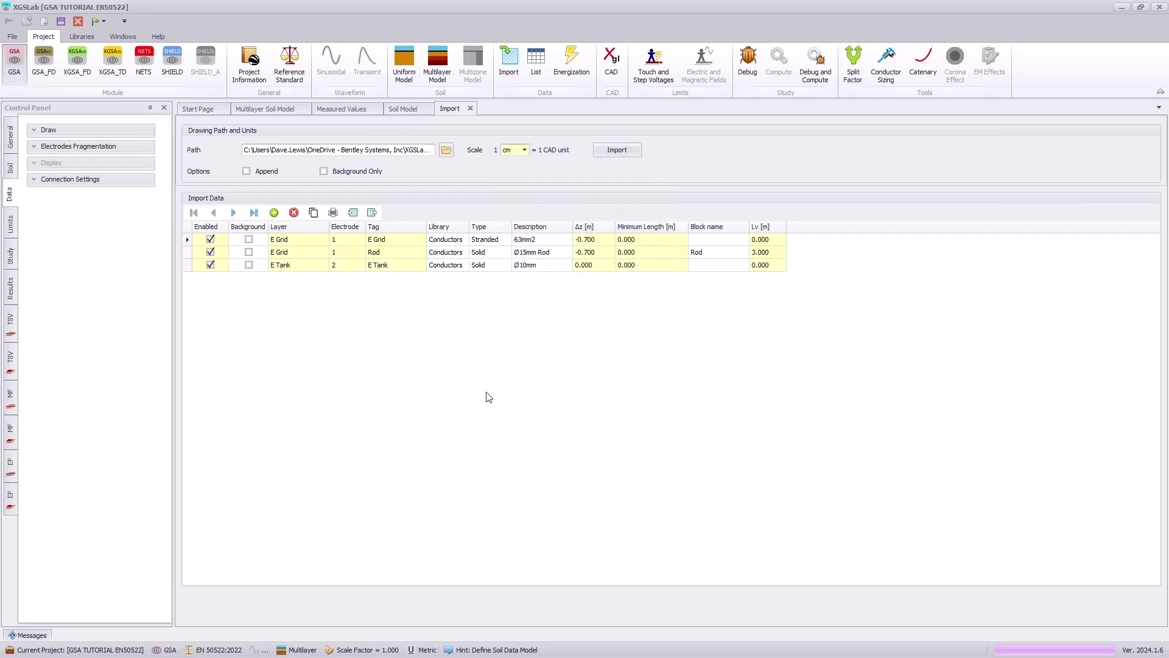
# Add the C civil works layer as a background-only row.
pyautogui.click(274, 213)
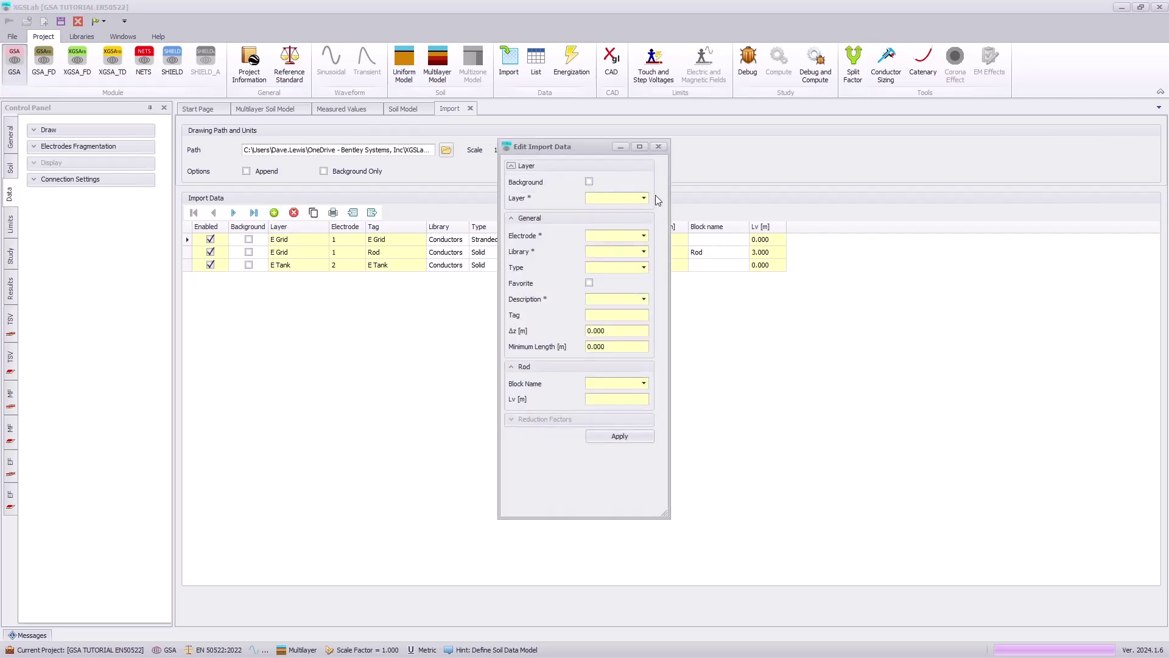
pyautogui.click(645, 199)
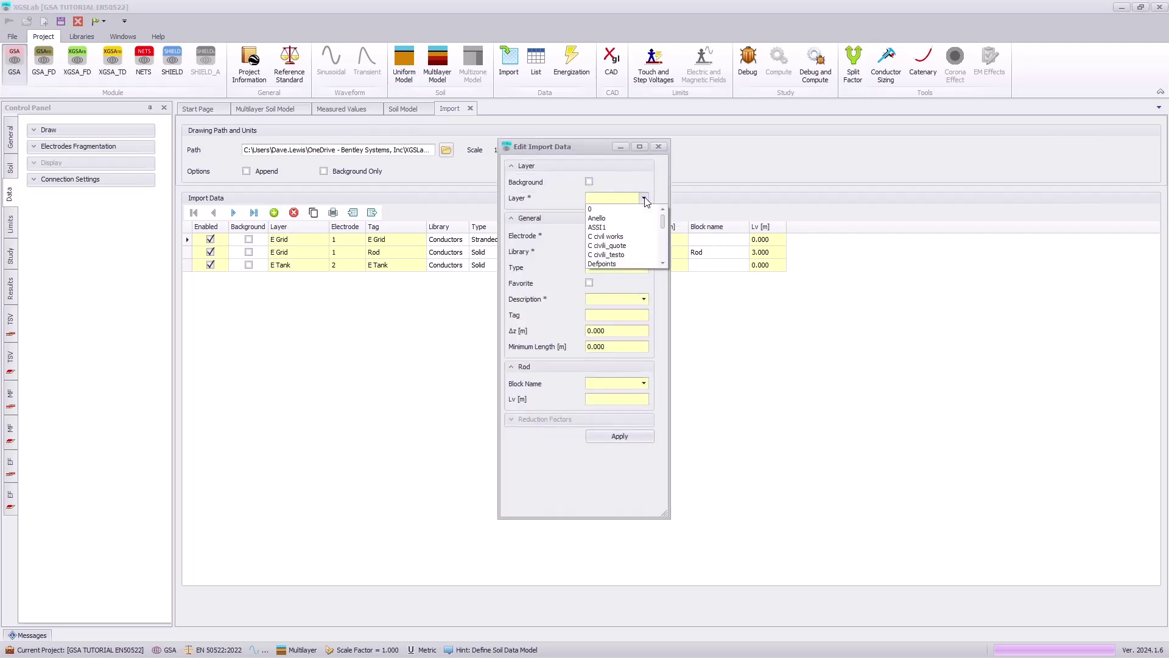
pyautogui.click(617, 238)
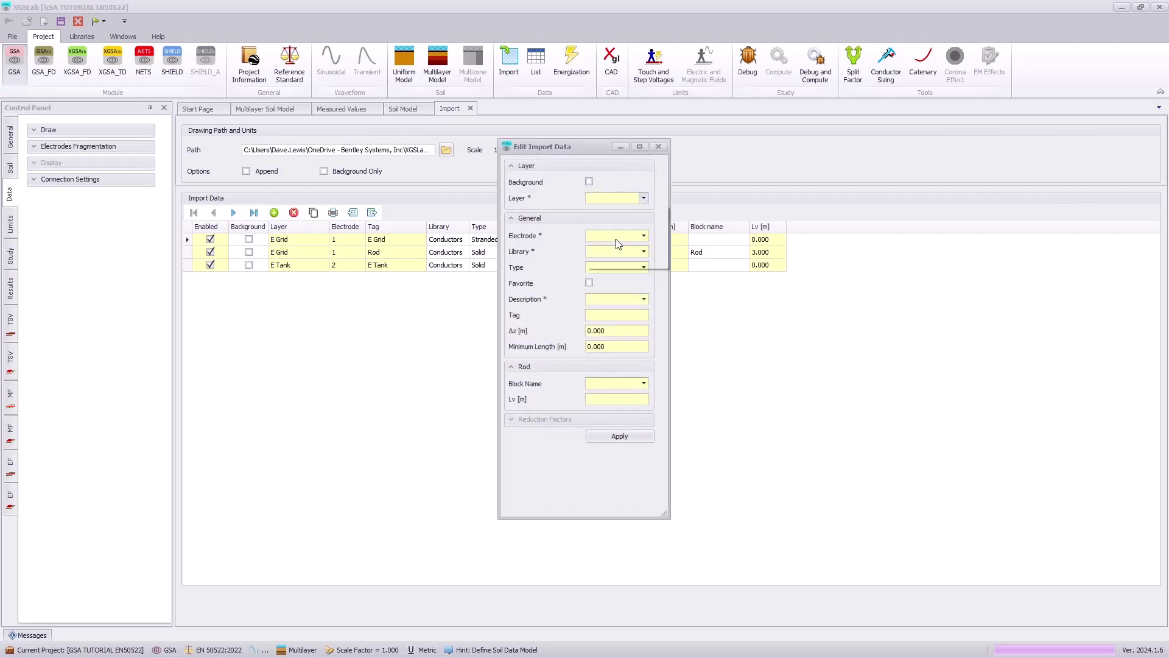
pyautogui.click(589, 182)
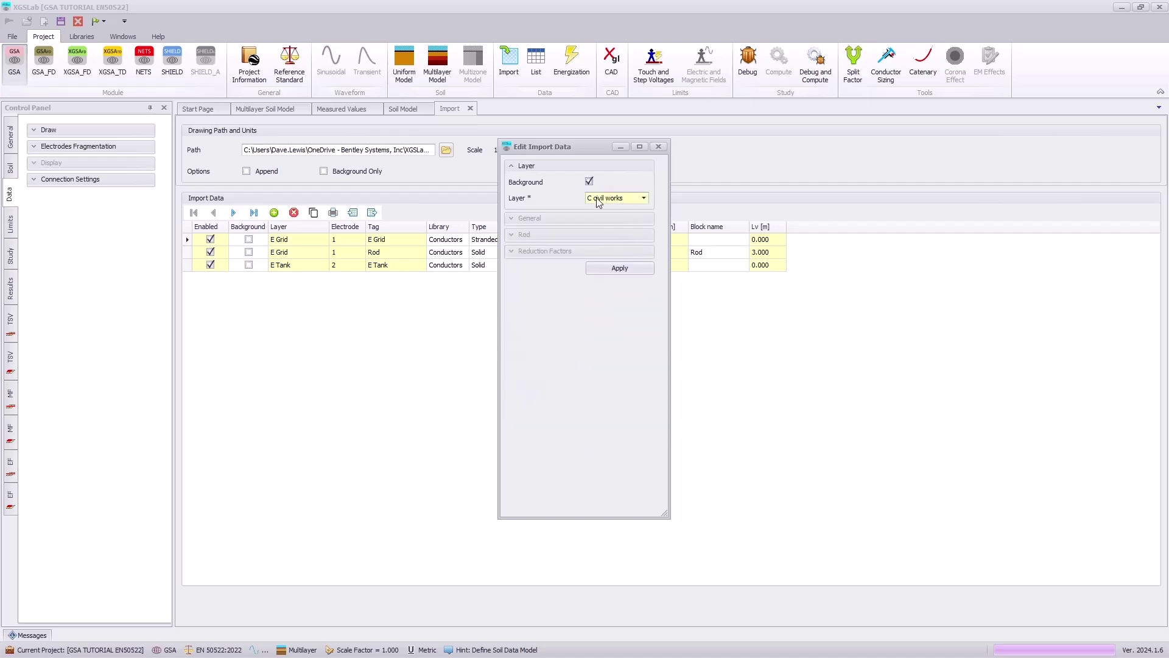
pyautogui.click(616, 268)
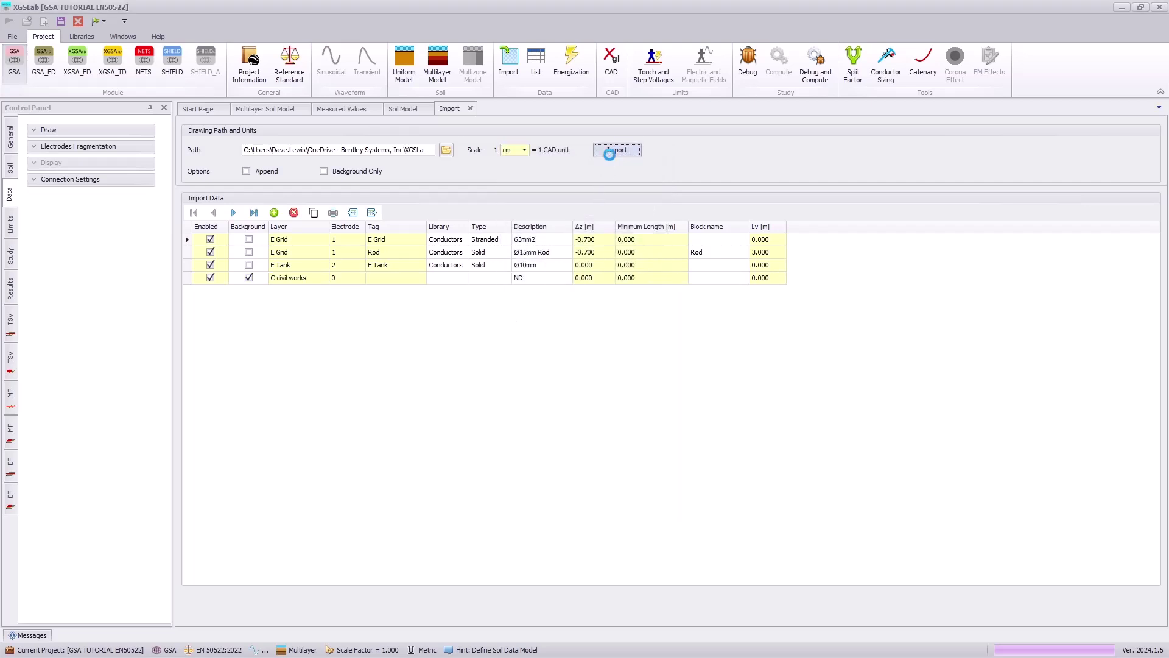
# Import the drawing, inspect the grid, rods and tank in 3-D, then return to top view.
pyautogui.click(610, 155)
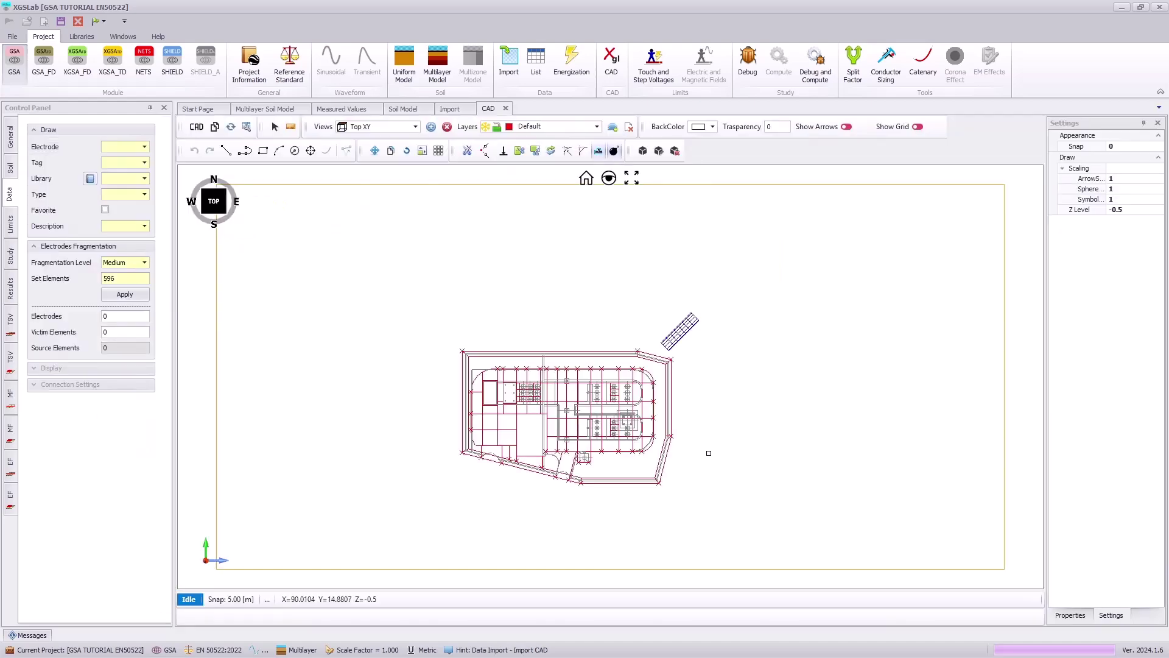
pyautogui.scroll(3, 609, 435)
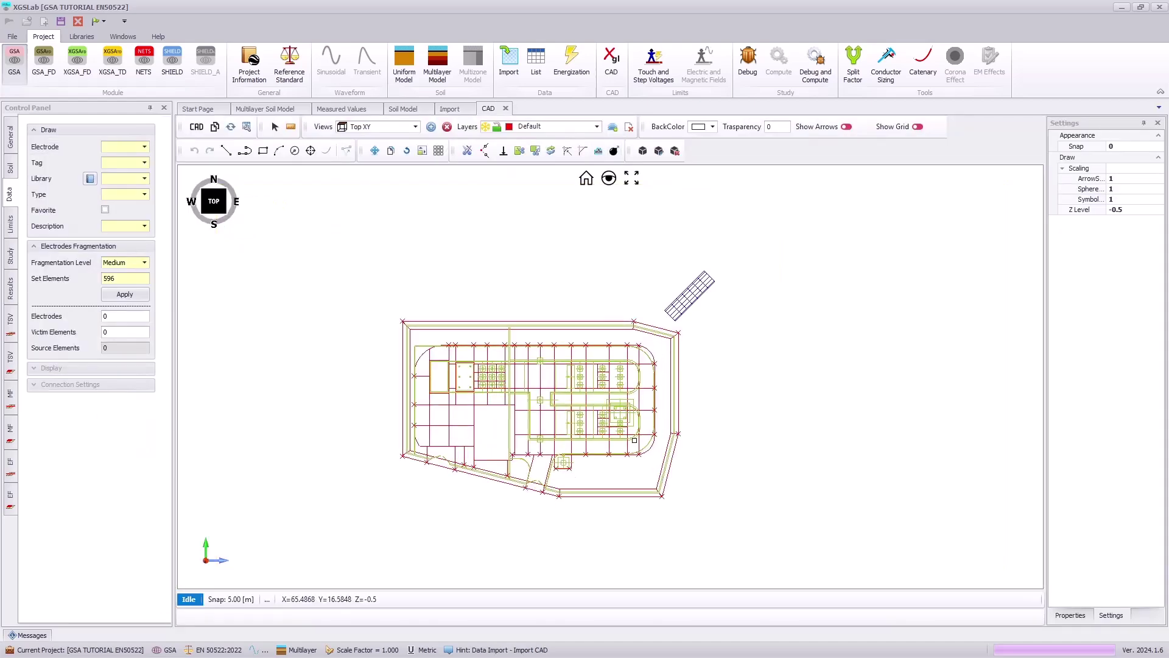
pyautogui.click(215, 195)
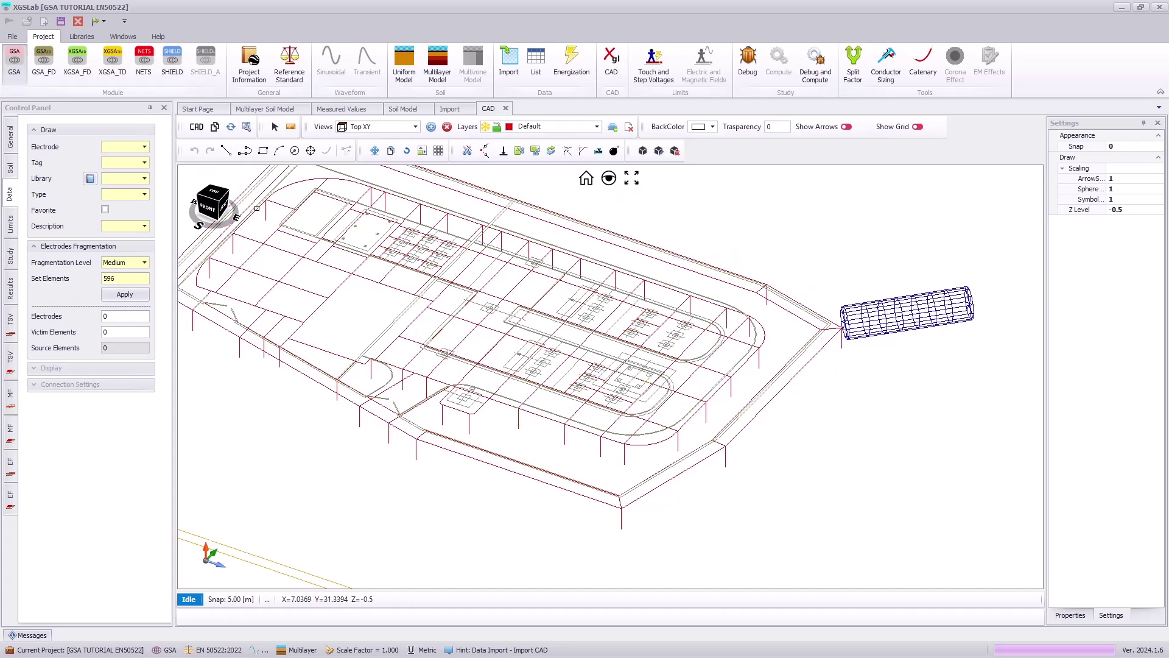
pyautogui.click(218, 196)
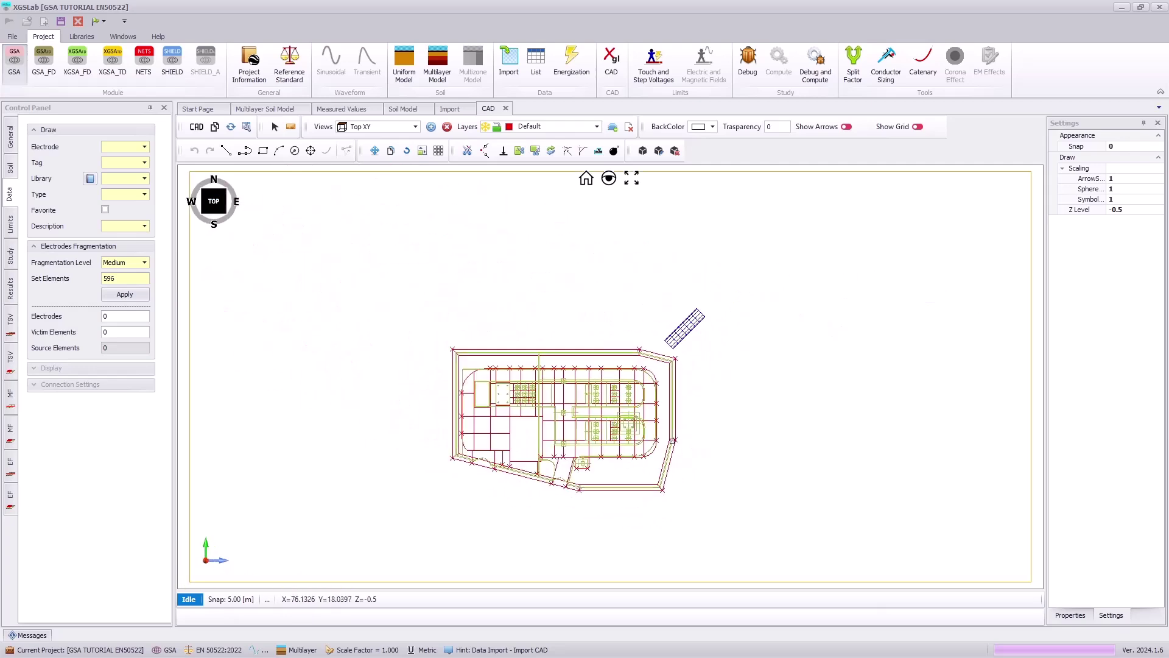
pyautogui.scroll(2, 593, 424)
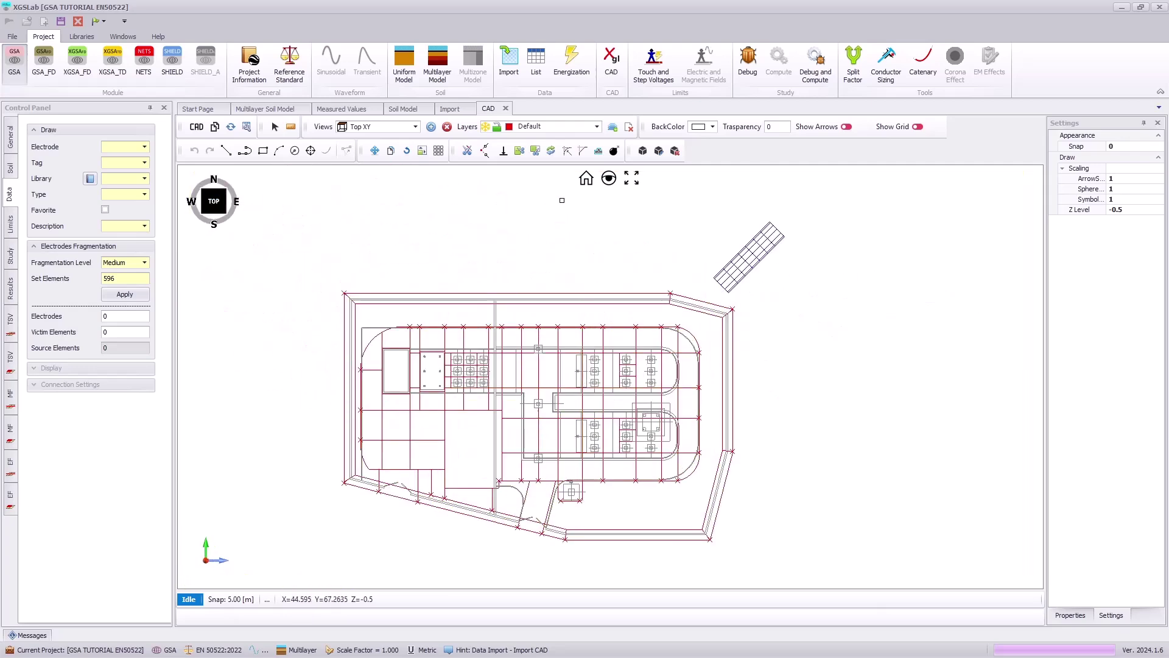
# Set electrode 1 to a 5000 A current injection and confirm the change.
pyautogui.click(573, 67)
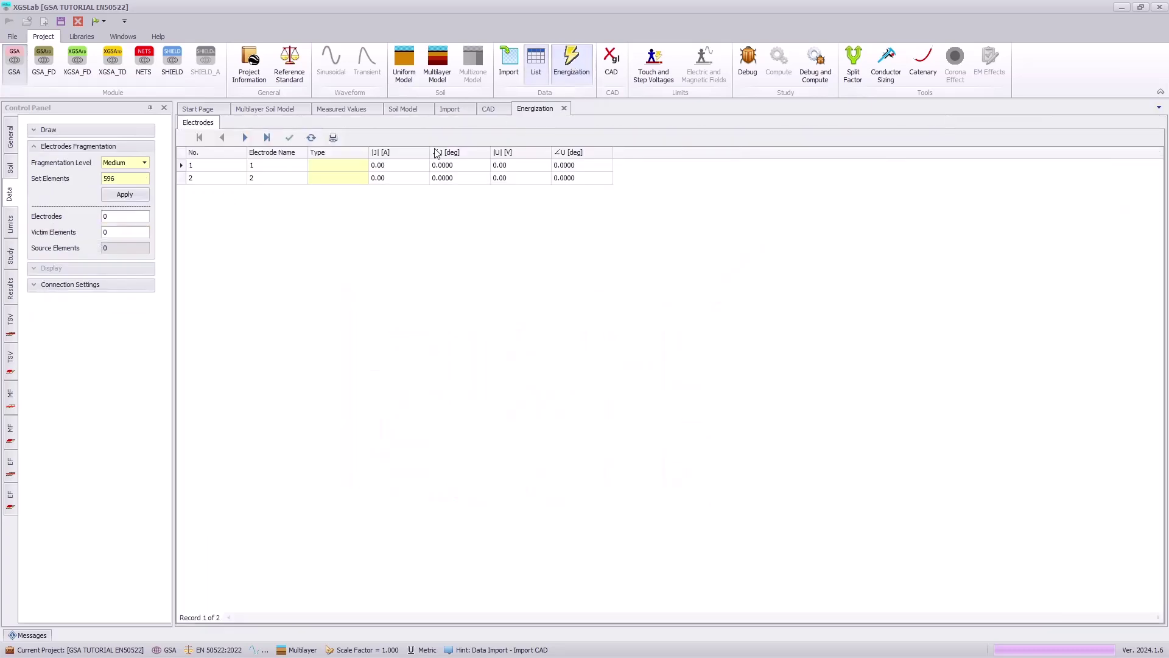
pyautogui.click(364, 166)
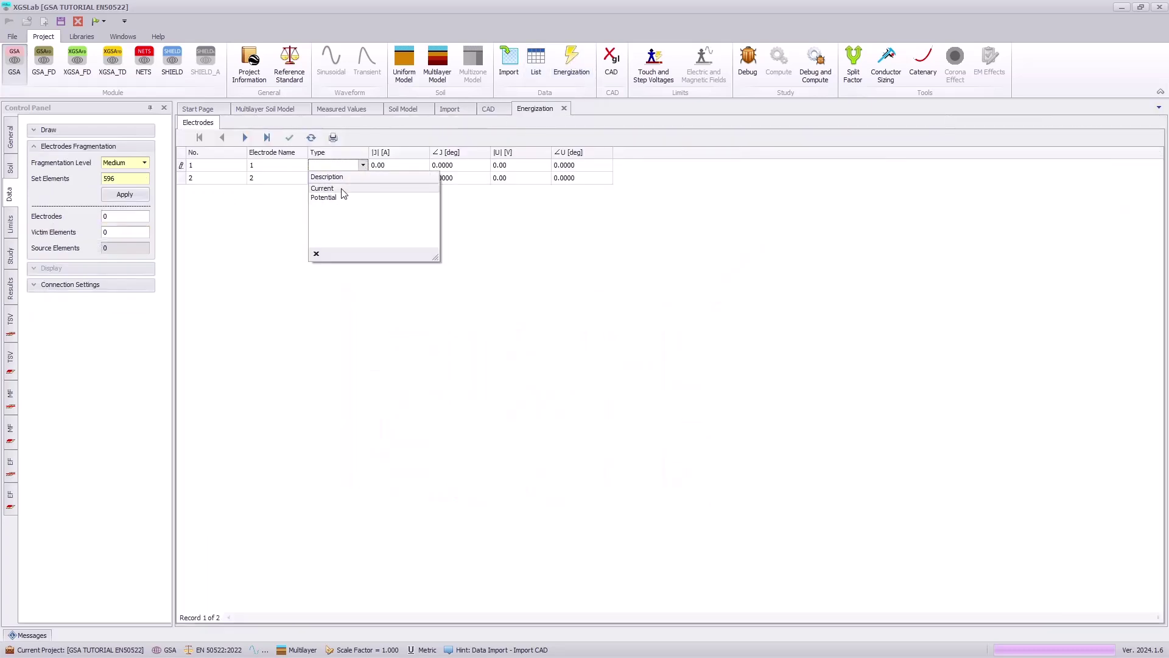
pyautogui.click(341, 188)
pyautogui.click(387, 169)
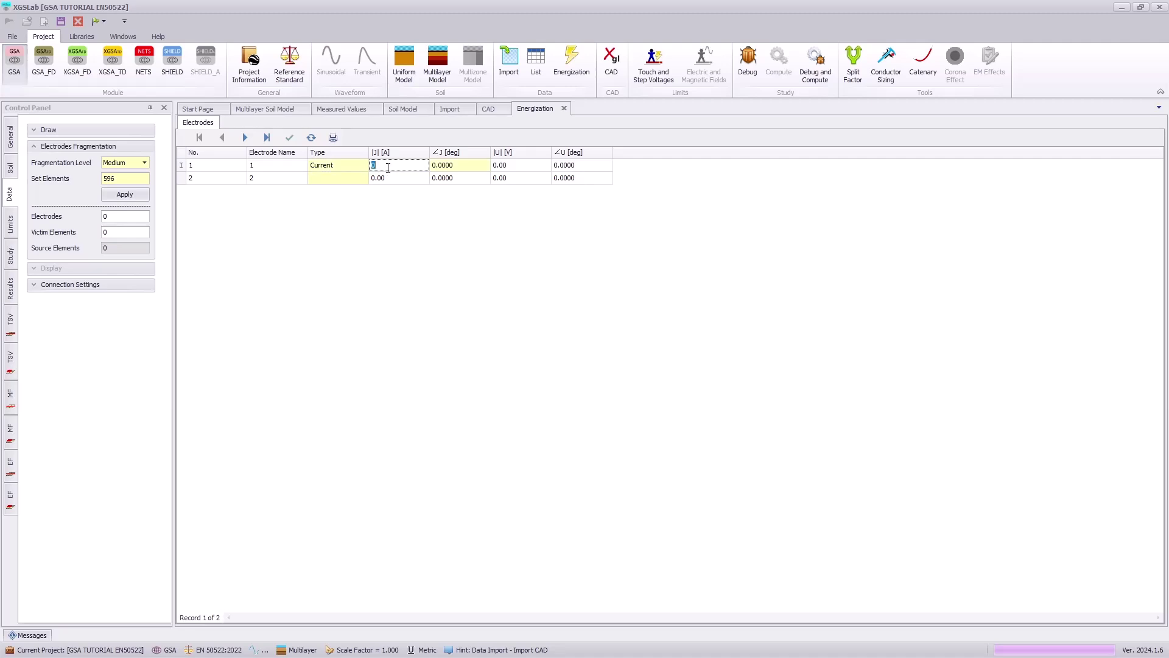
pyautogui.write('5000')
pyautogui.click(290, 143)
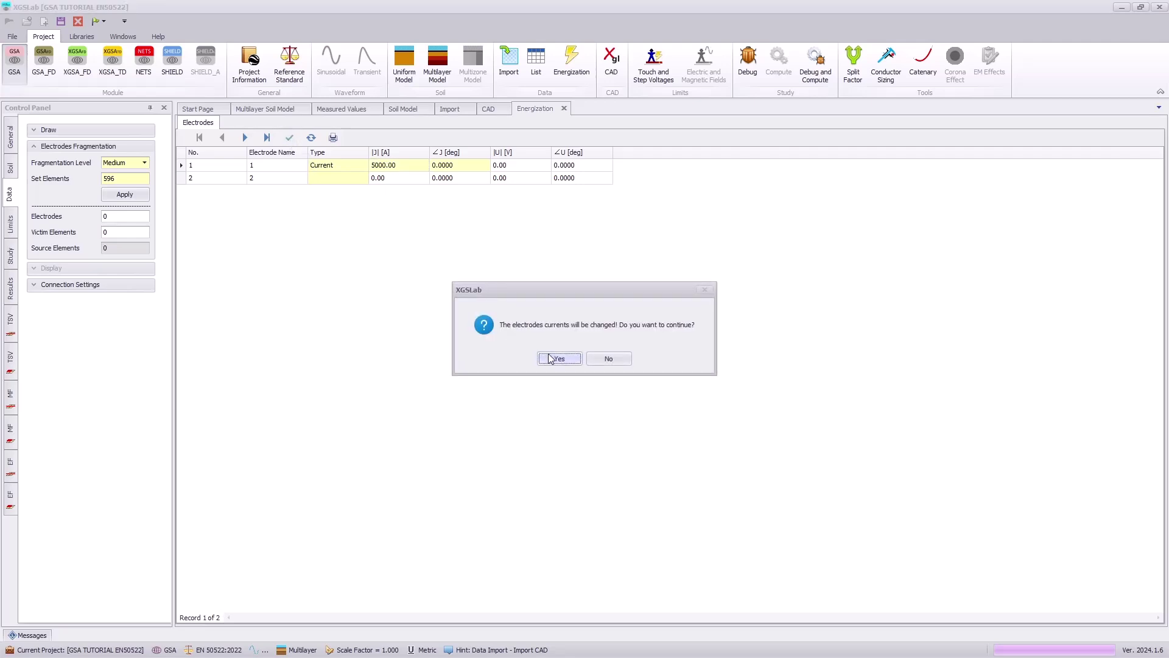
pyautogui.click(557, 359)
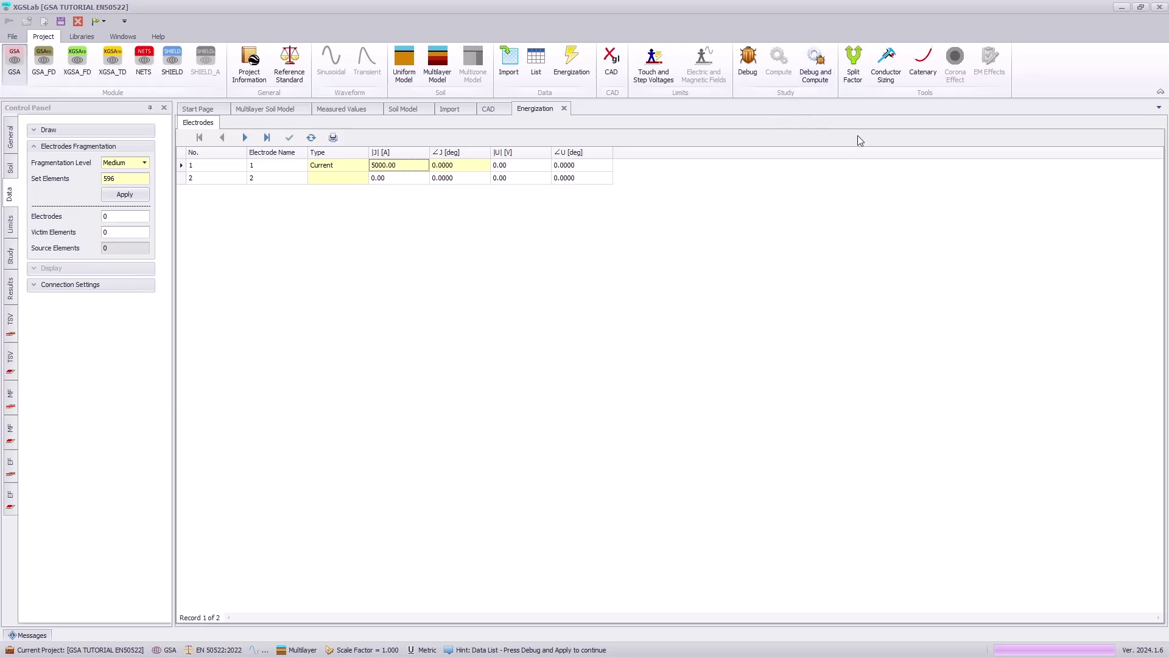
# Compute the model and view GPR results: electrode 1 at 1215.665 V and 0.2431 Ω, electrode 2 at 573.417 V.
pyautogui.click(816, 61)
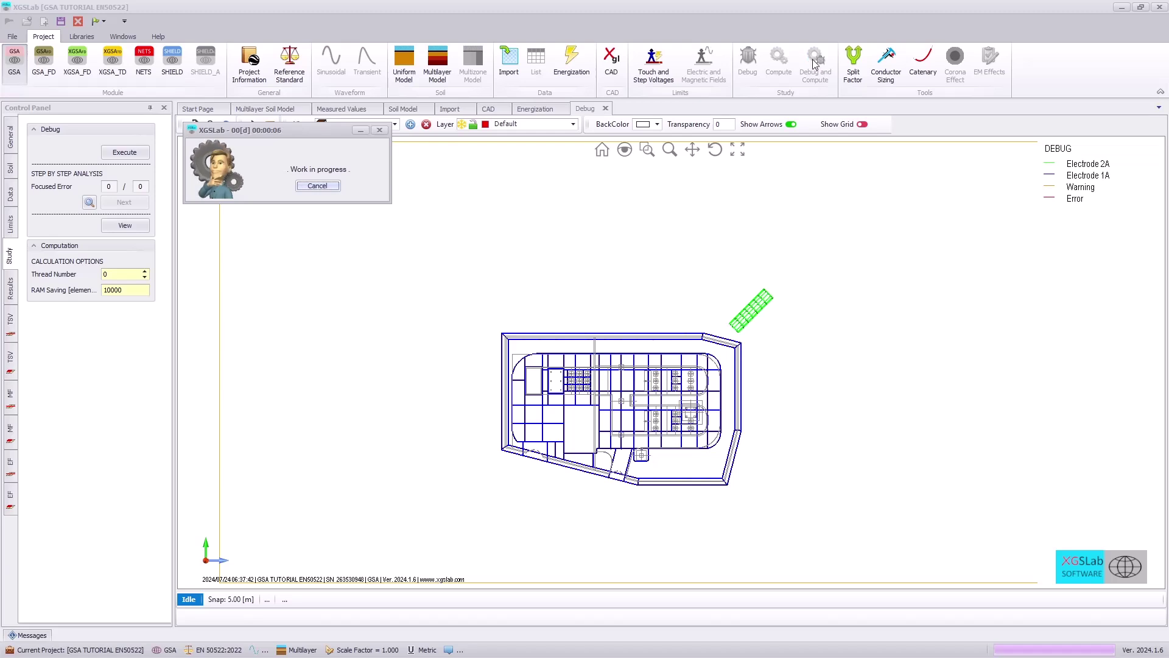
pyautogui.click(329, 185)
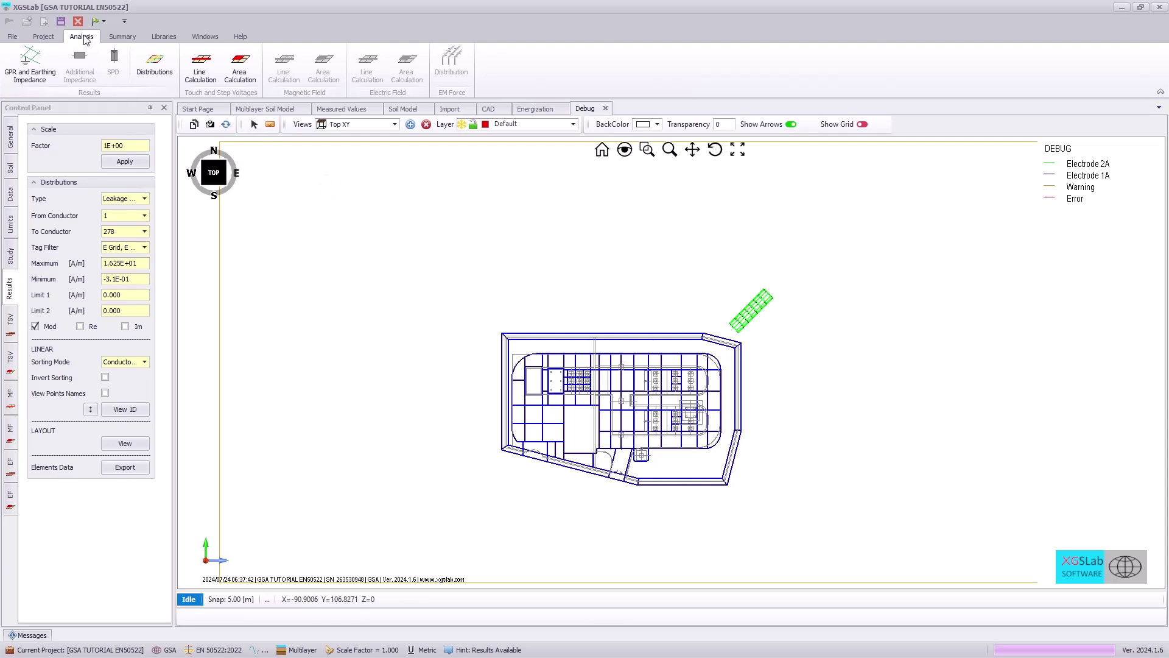
pyautogui.click(22, 68)
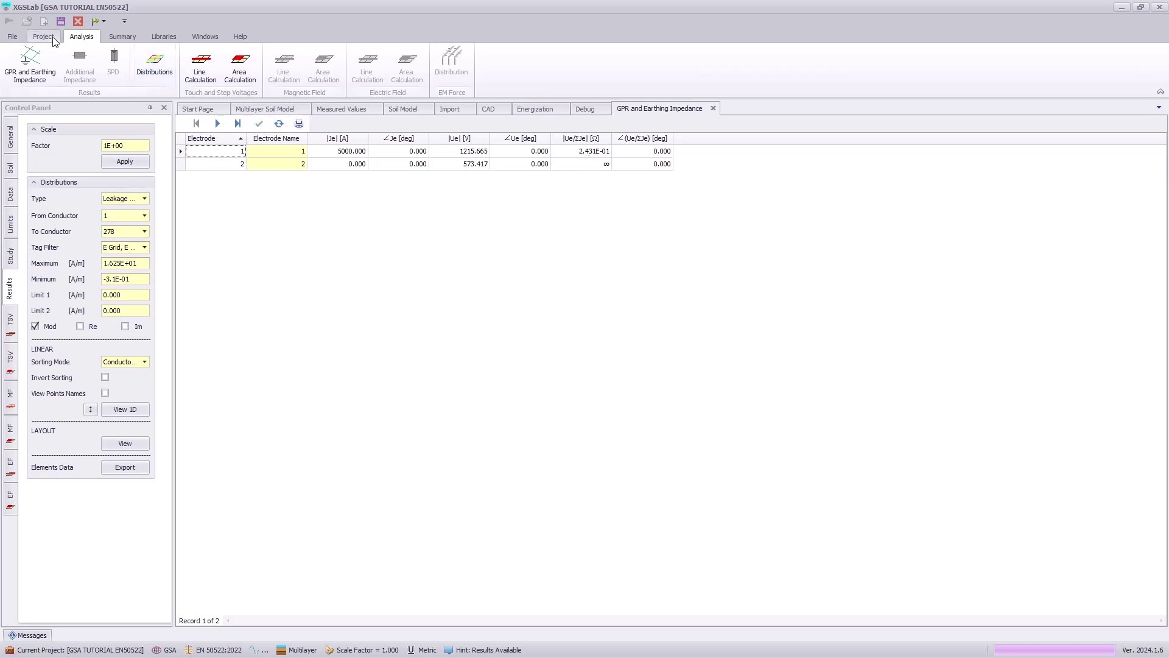
pyautogui.click(44, 36)
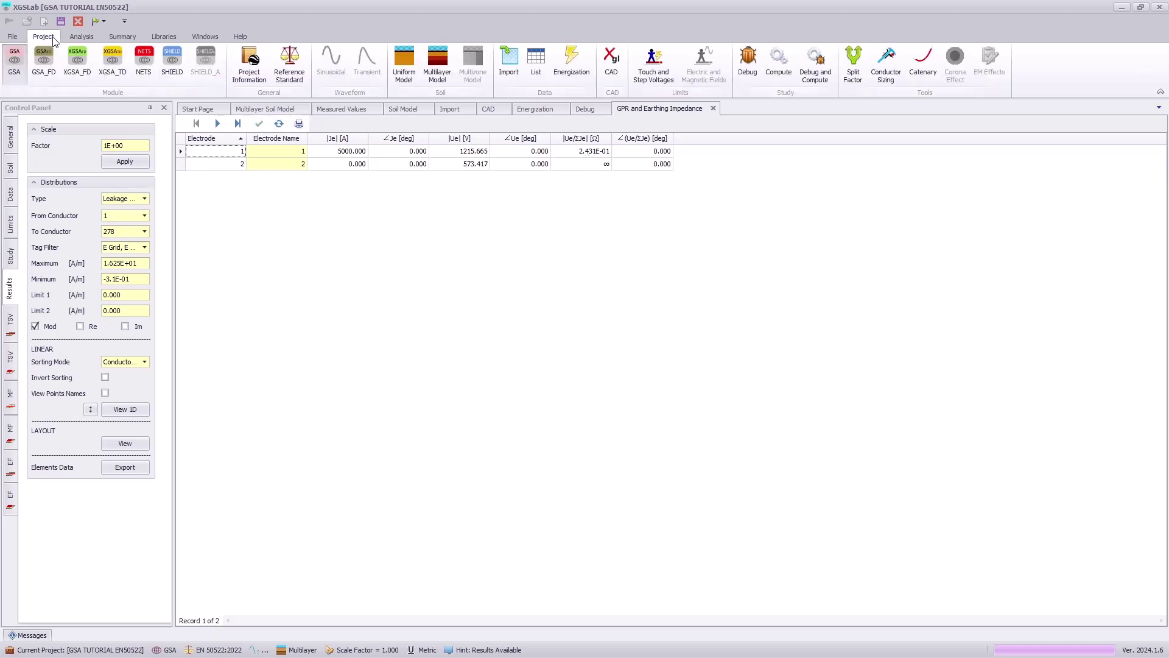
# Enter split-factor data: Re 0.24 Ω, |If| 5000 A at 0°, |r| 0.77, |Zp| 1.720.
pyautogui.click(854, 73)
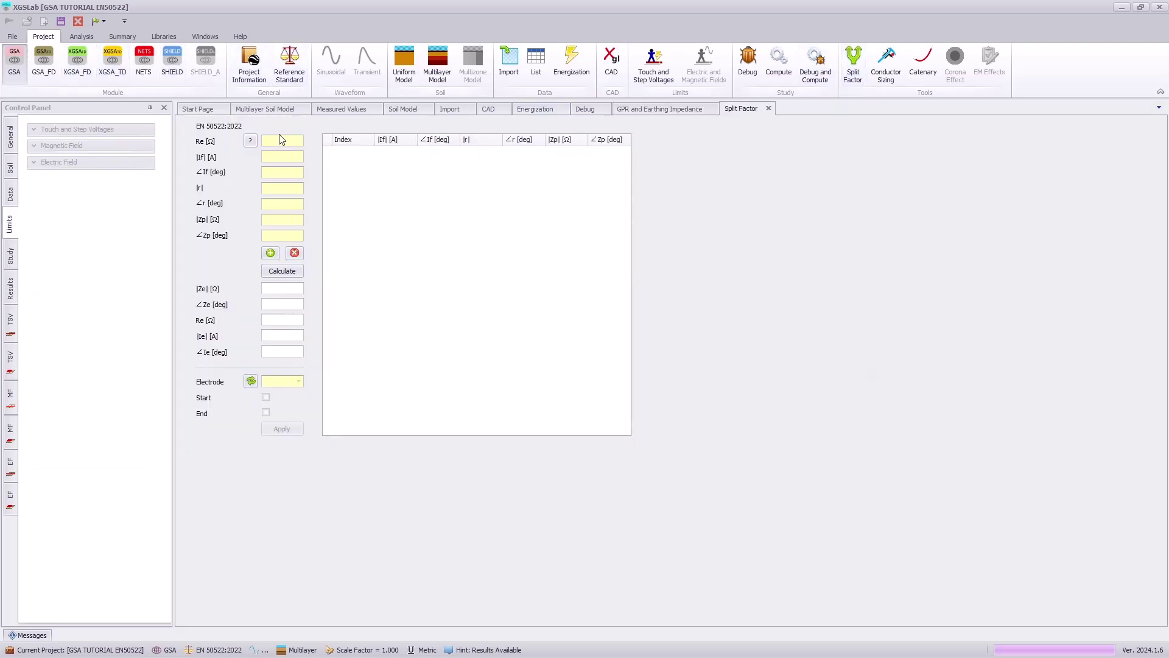
pyautogui.click(281, 140)
pyautogui.write('.24')
pyautogui.click(289, 157)
pyautogui.write('5000')
pyautogui.click(271, 172)
pyautogui.write('0')
pyautogui.click(266, 189)
pyautogui.write('.77')
pyautogui.click(283, 203)
pyautogui.write('0')
pyautogui.click(283, 220)
pyautogui.write('1.720')
# Add the fault row, calculate |Ie| 3395.99 A at 2.44°, and apply it to electrode 1.
pyautogui.click(271, 254)
pyautogui.click(282, 277)
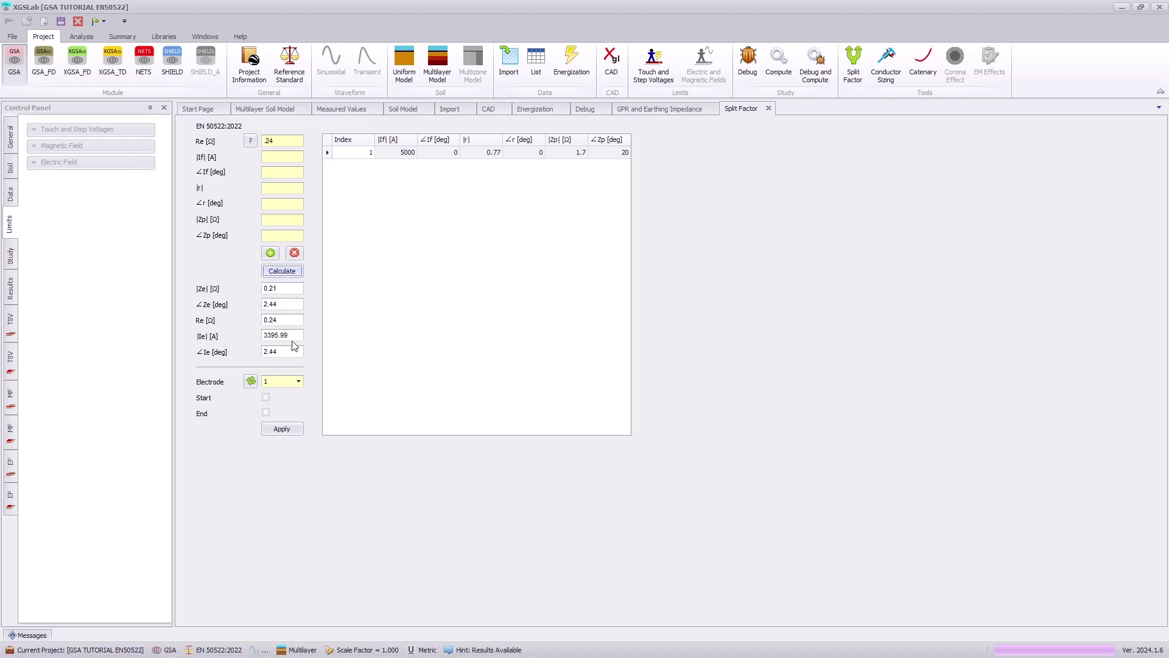
pyautogui.click(287, 429)
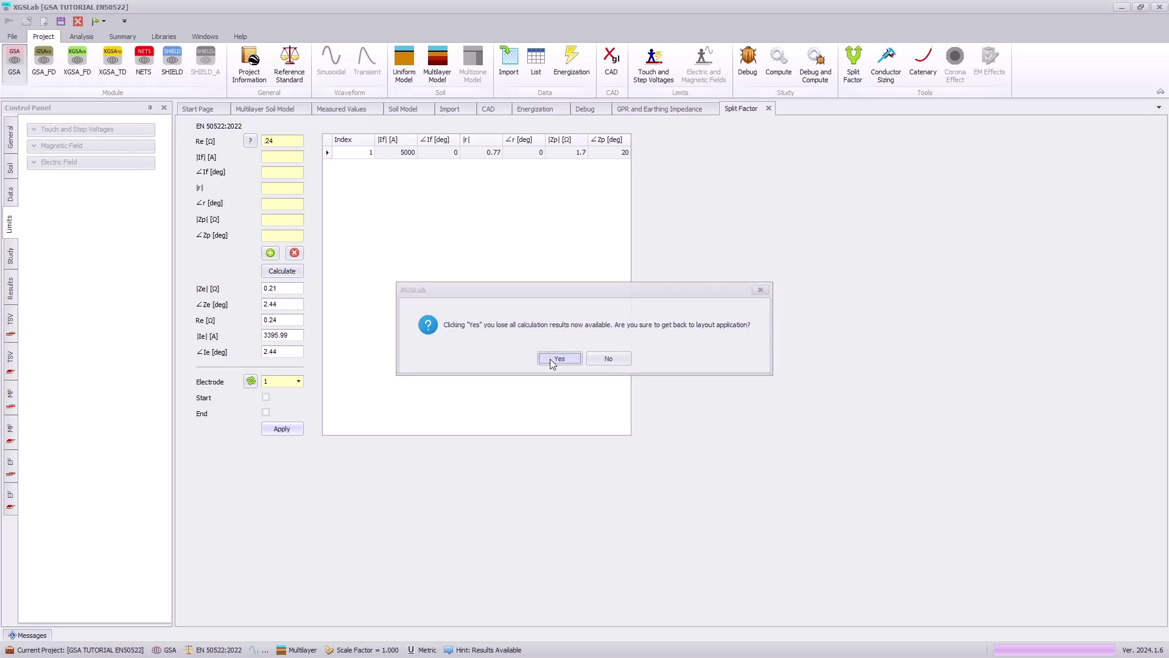
pyautogui.click(551, 359)
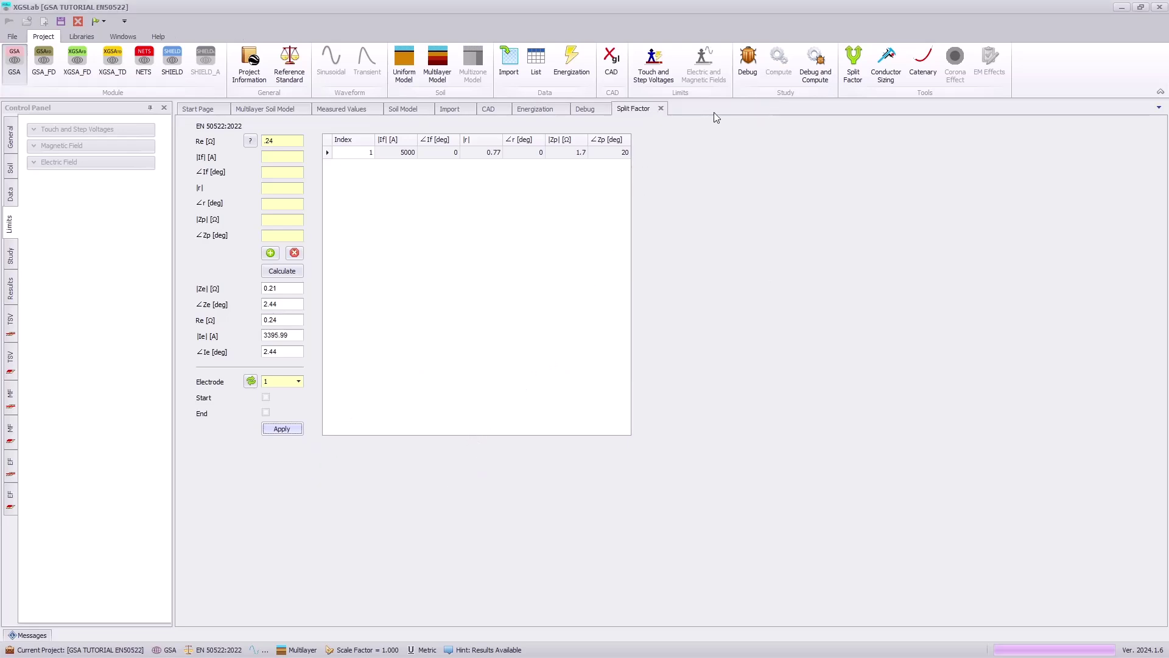
# Enter earthing current Ie 5000 A and fault duration, choose Copper, and calculate the cross-section.
pyautogui.click(882, 69)
pyautogui.click(268, 138)
pyautogui.write('5000')
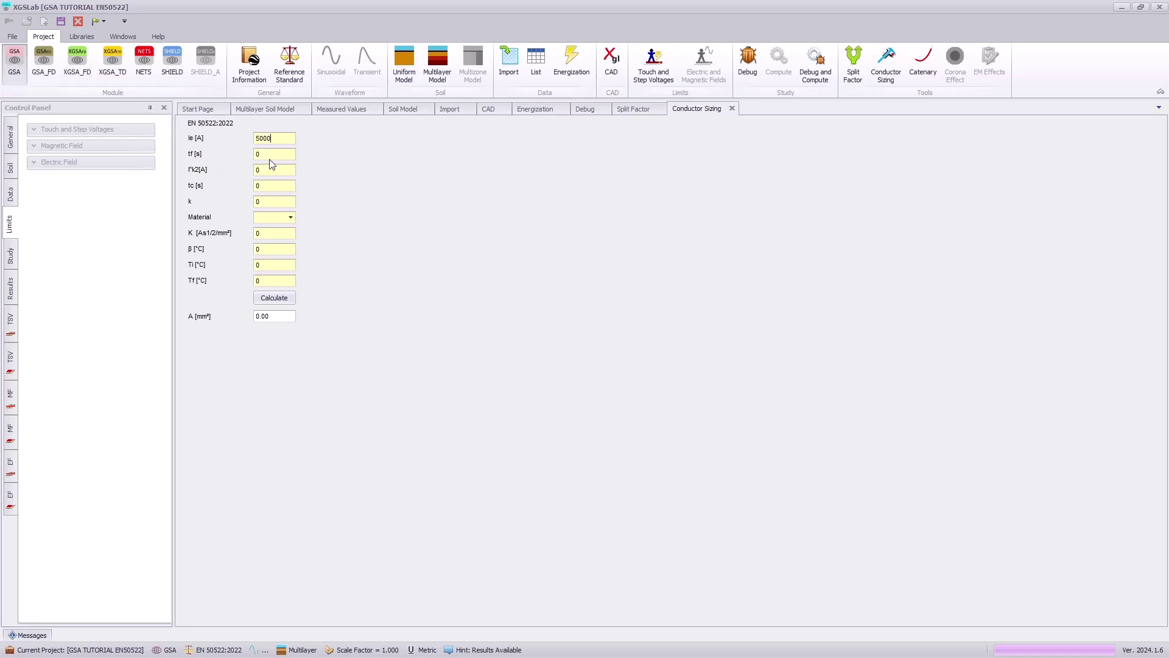
pyautogui.click(272, 156)
pyautogui.write('000')
pyautogui.doubleClick(273, 203)
pyautogui.click(290, 218)
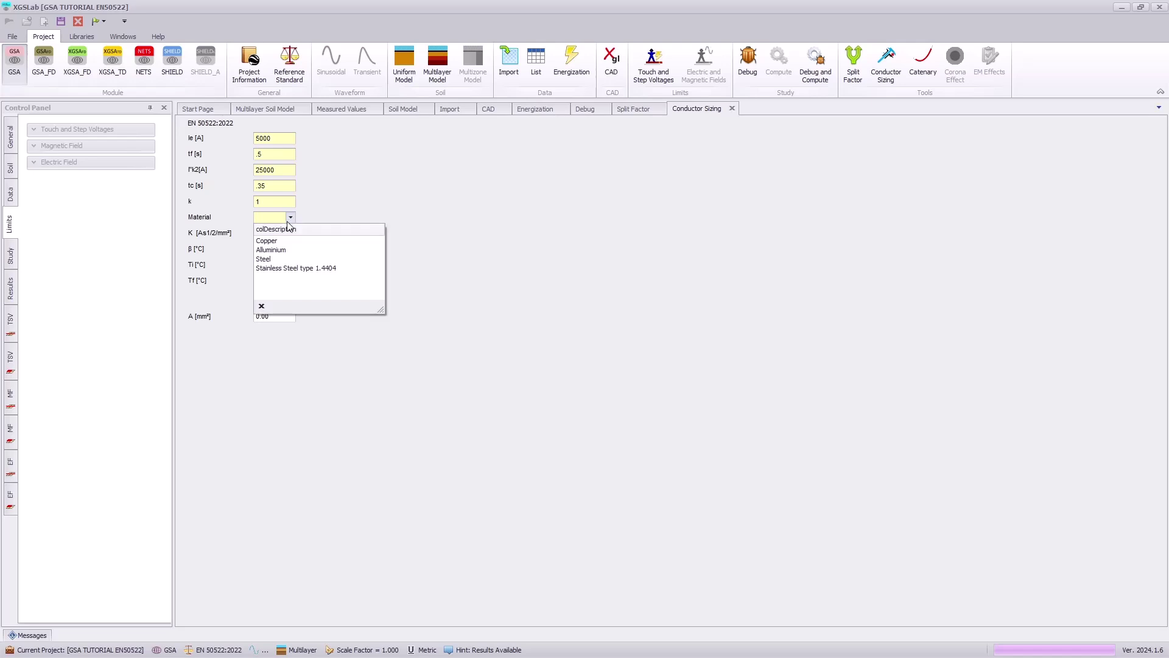
pyautogui.click(273, 243)
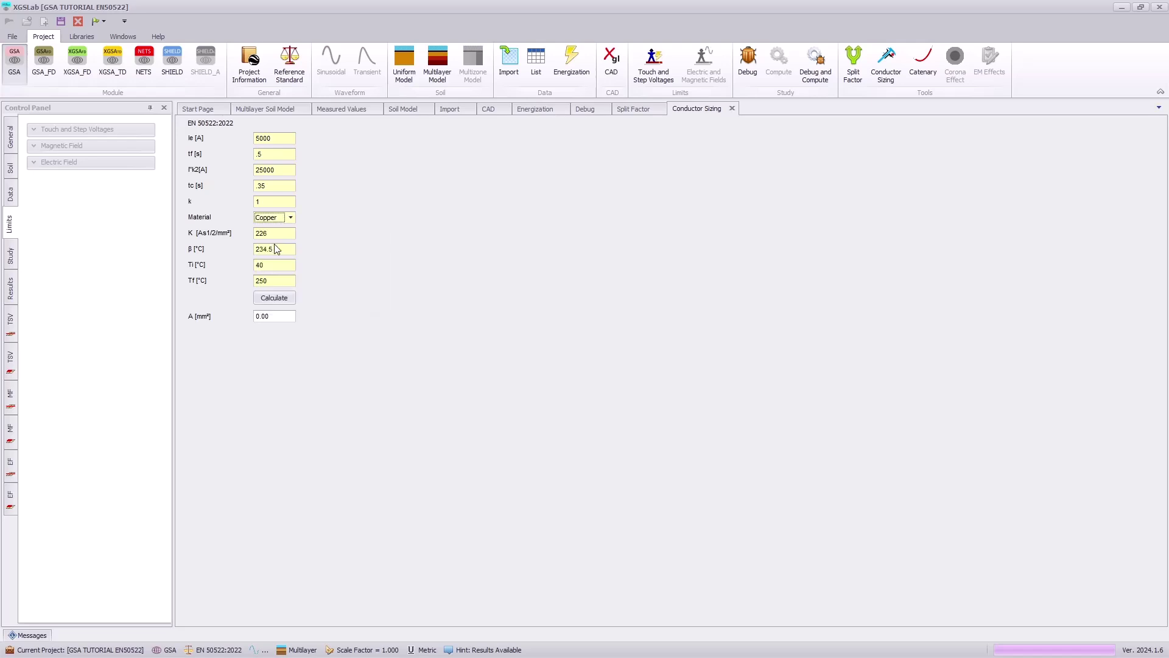
pyautogui.click(281, 298)
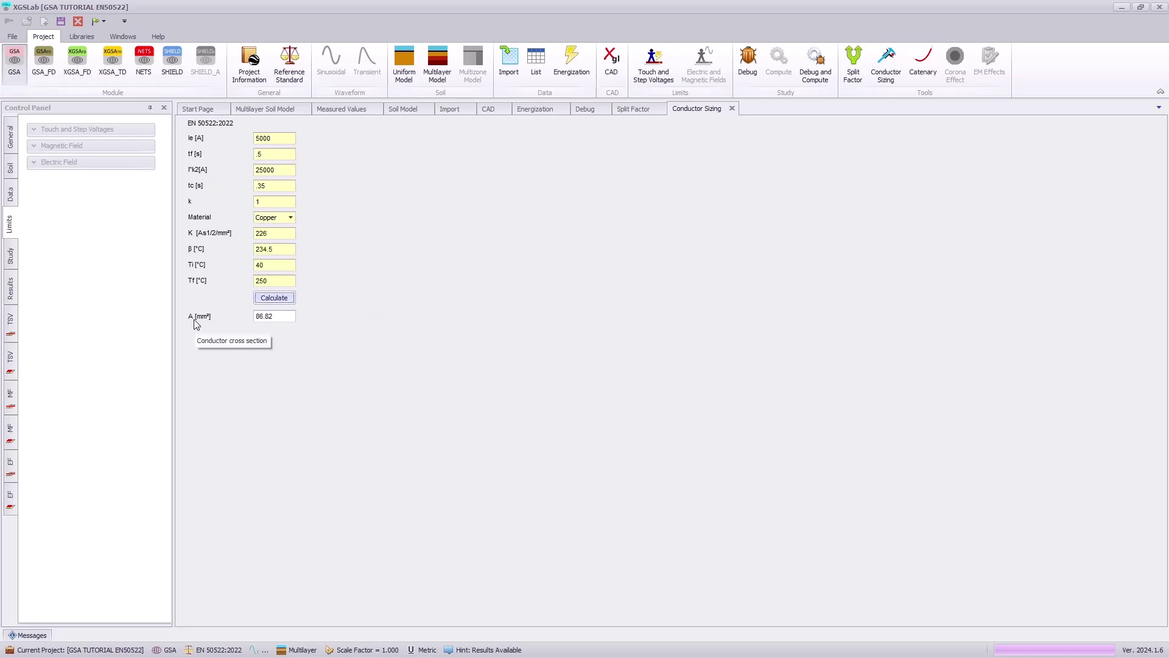
# Change the k factor to 0.6 and recalculate, giving 52.09 mm².
pyautogui.click(278, 203)
pyautogui.write('6')
pyautogui.click(286, 299)
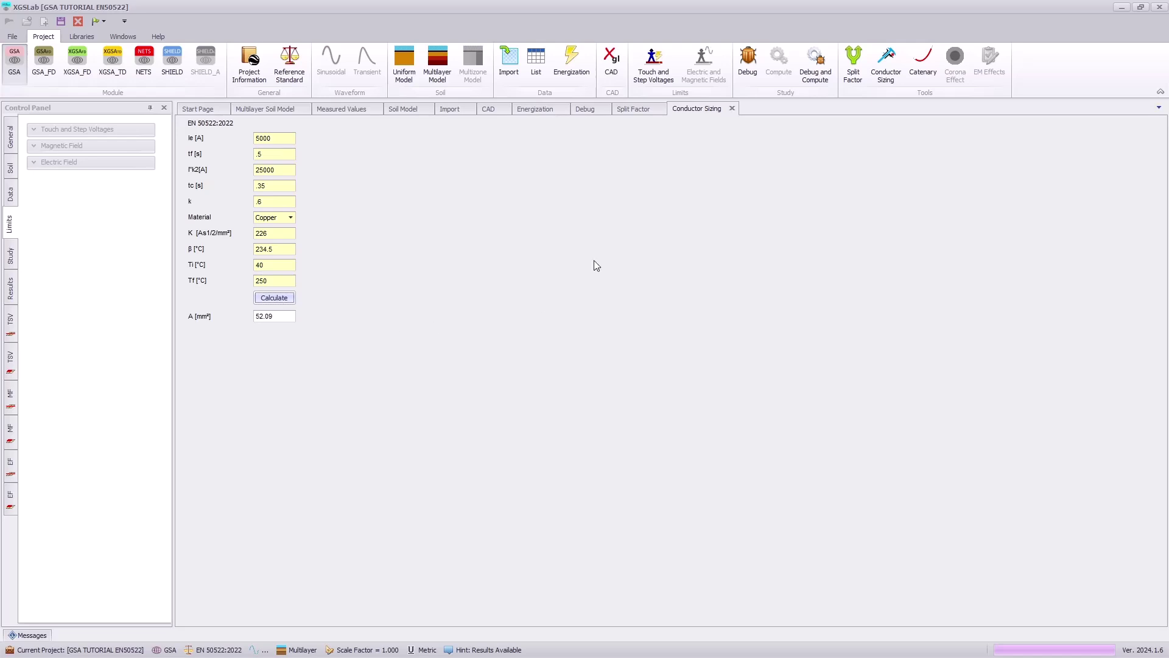
# Calculate EN 50522 limits for a 0.5 s clearance time and apply them to the project.
pyautogui.click(654, 59)
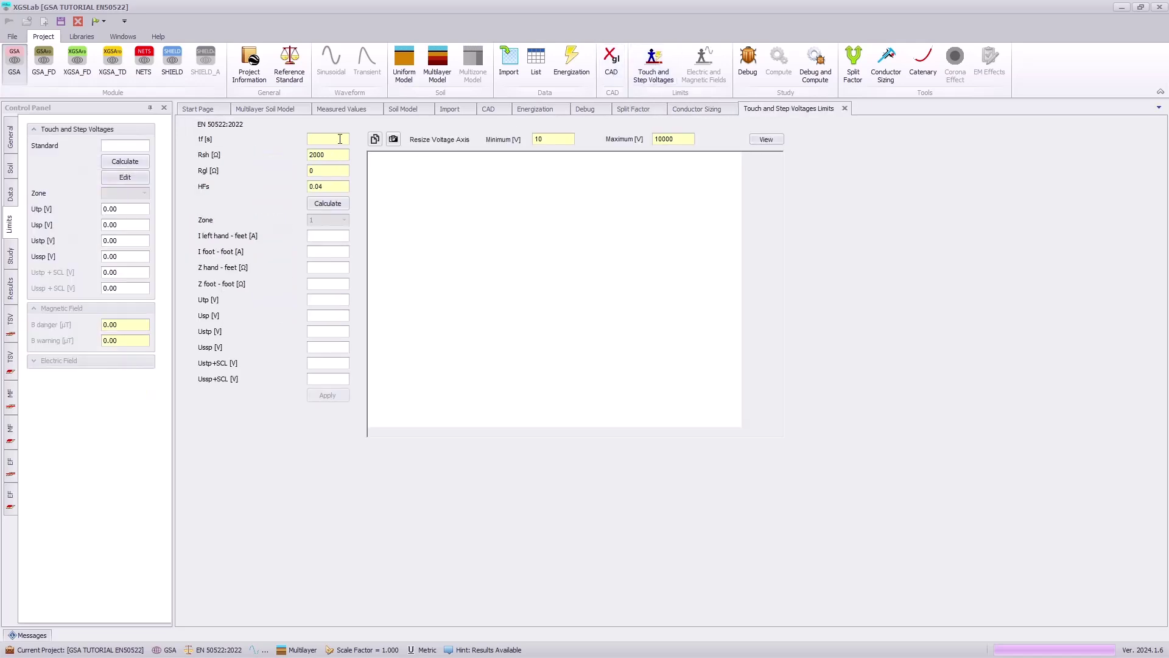
pyautogui.click(339, 139)
pyautogui.write('.5')
pyautogui.click(335, 204)
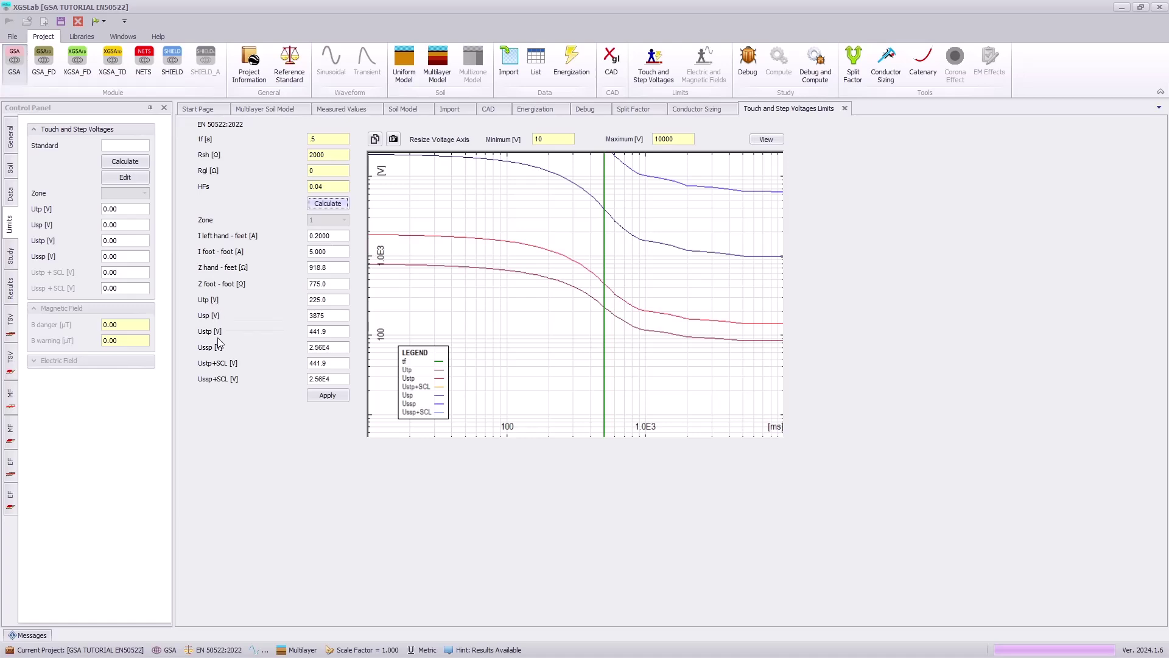
pyautogui.click(328, 395)
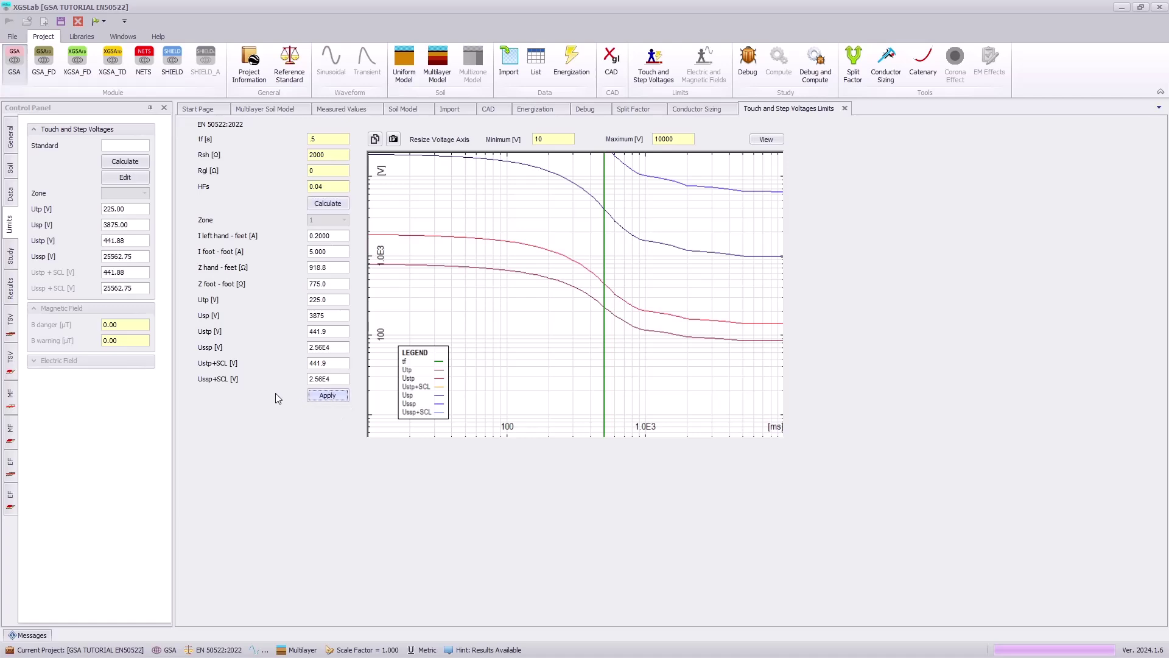
# Rerun Debug and Compute, giving leakage current from -0.31 to 16.25 A/m.
pyautogui.click(821, 63)
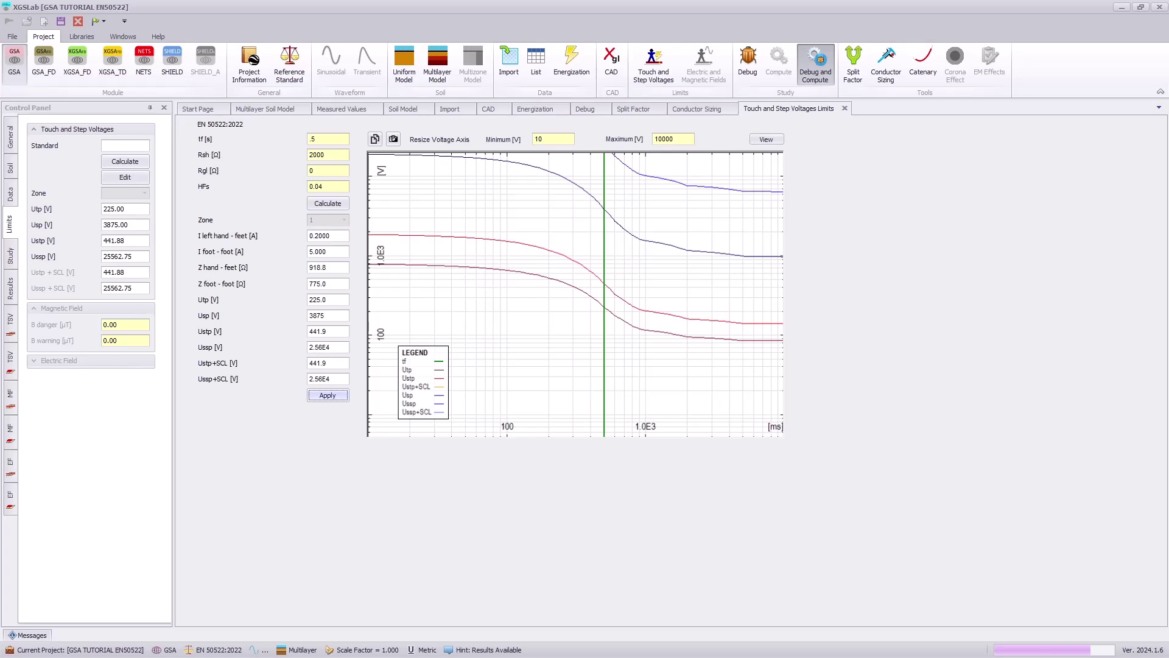
pyautogui.click(822, 65)
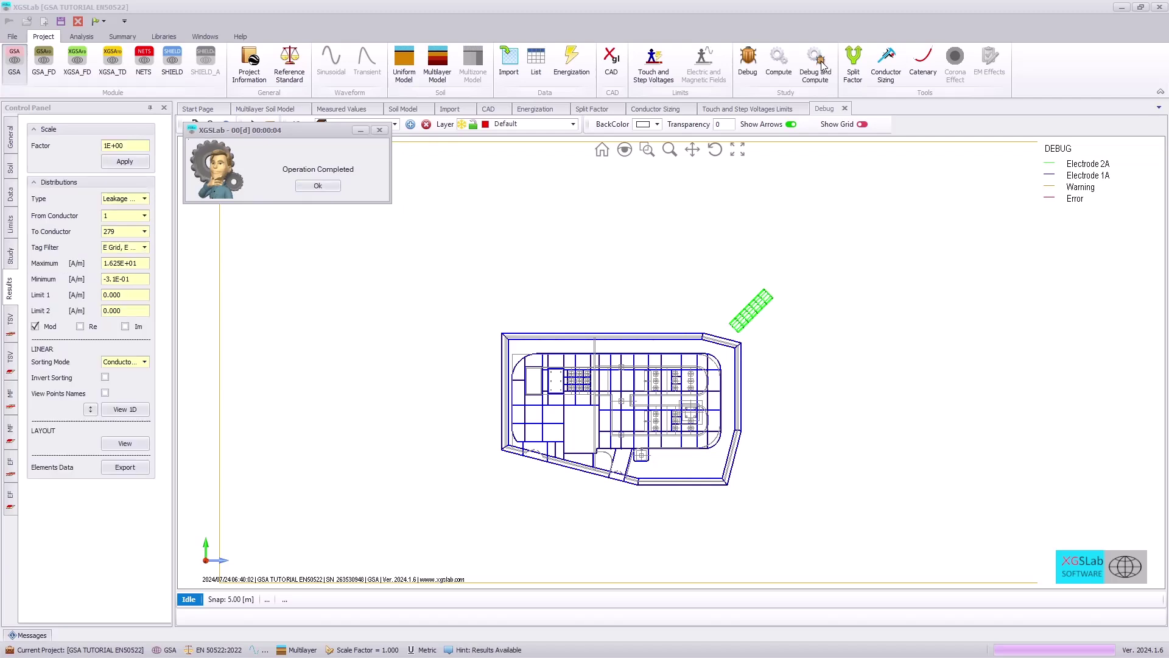
pyautogui.click(318, 185)
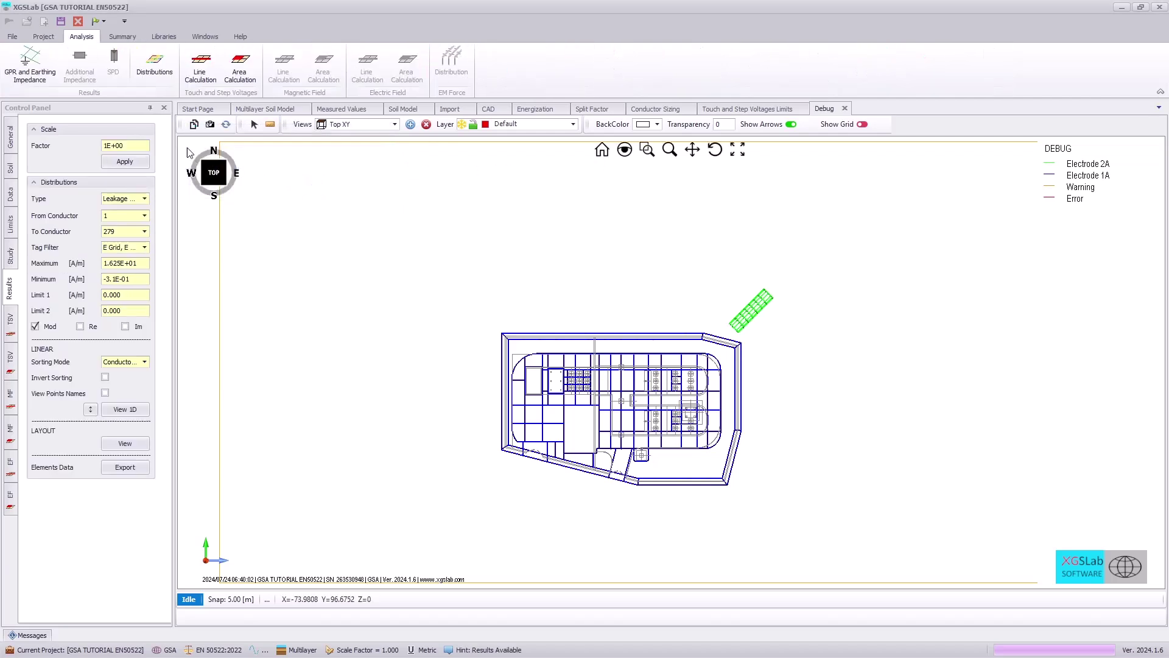
# Rename electrode 1 'Substation' and electrode 2 'Tank' in the GPR and Earthing Impedance results.
pyautogui.click(32, 68)
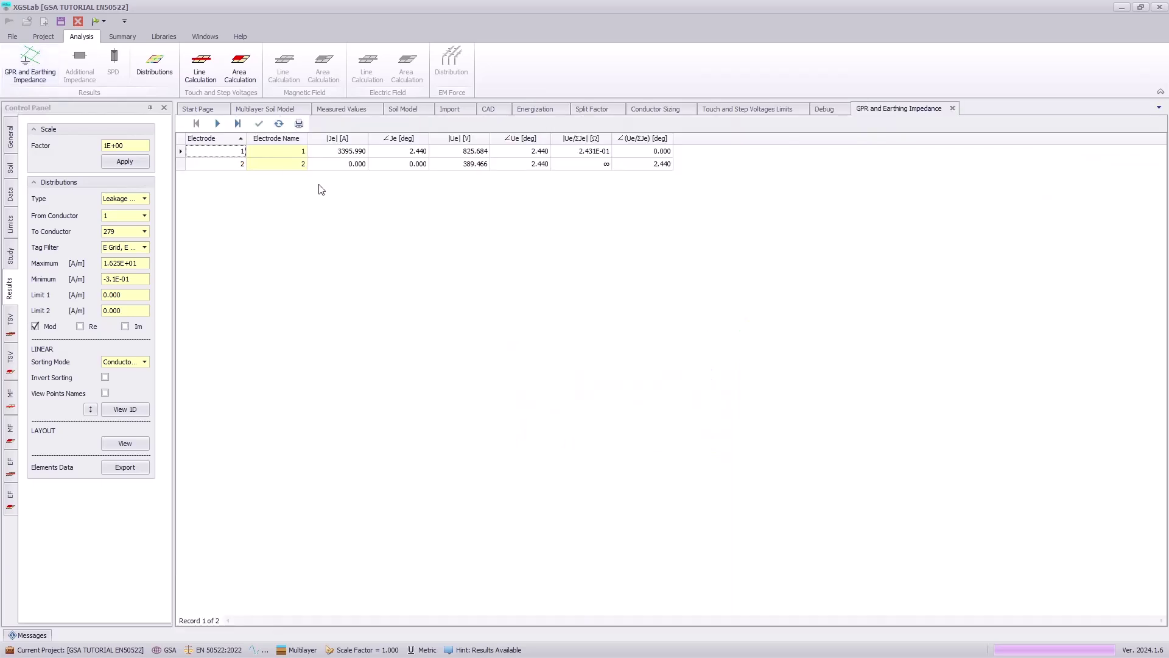
pyautogui.click(287, 155)
pyautogui.write('Substation')
pyautogui.click(289, 164)
pyautogui.click(259, 124)
# Plot the Leakage Current distribution on the grid layout, peaking at 10.83 A/m.
pyautogui.click(145, 198)
pyautogui.click(147, 221)
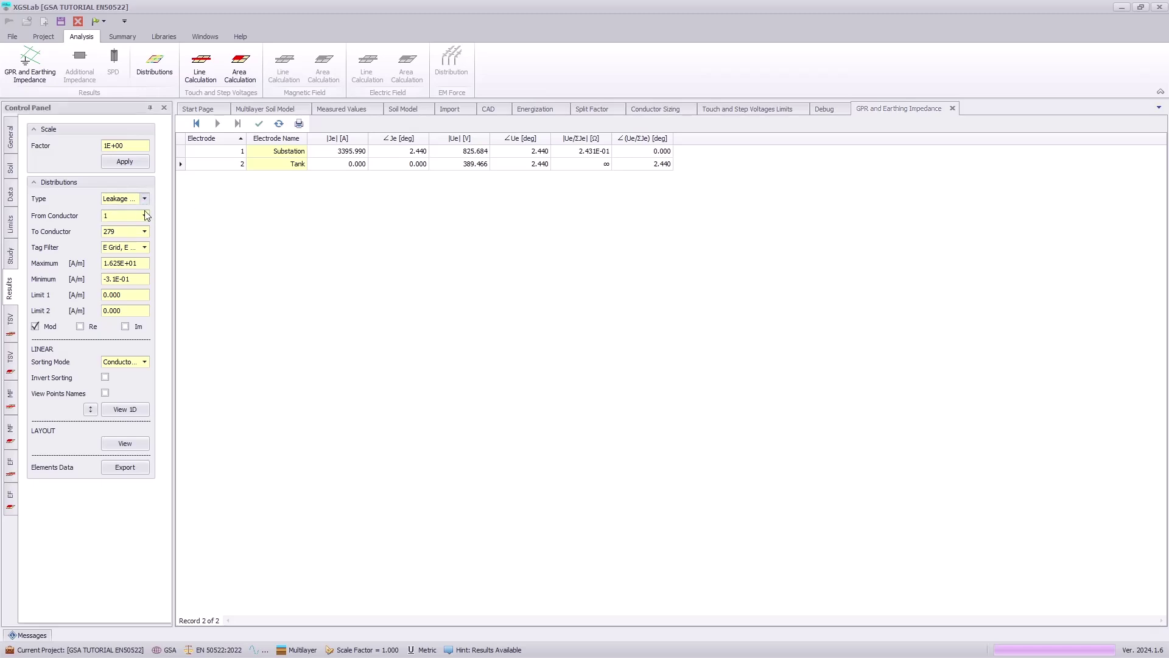
pyautogui.click(129, 443)
pyautogui.scroll(1, 770, 427)
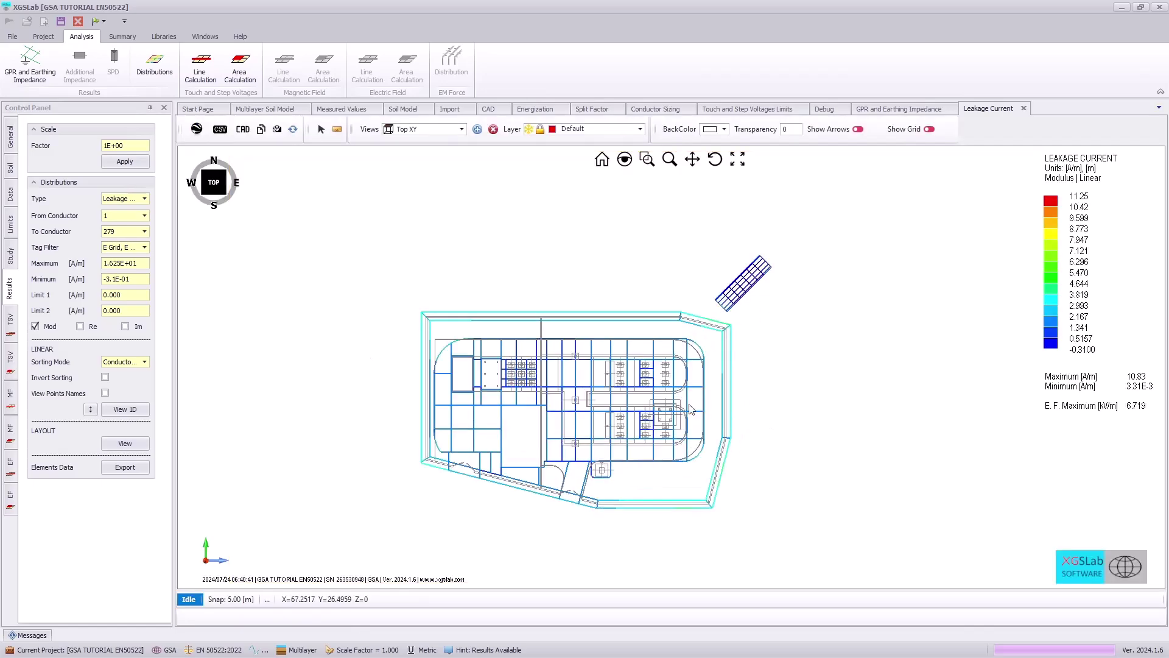
# Zoom into the leakage-current plan and store it as the camera view 'Top XY Zoom'.
pyautogui.scroll(1, 696, 410)
pyautogui.scroll(1, 696, 409)
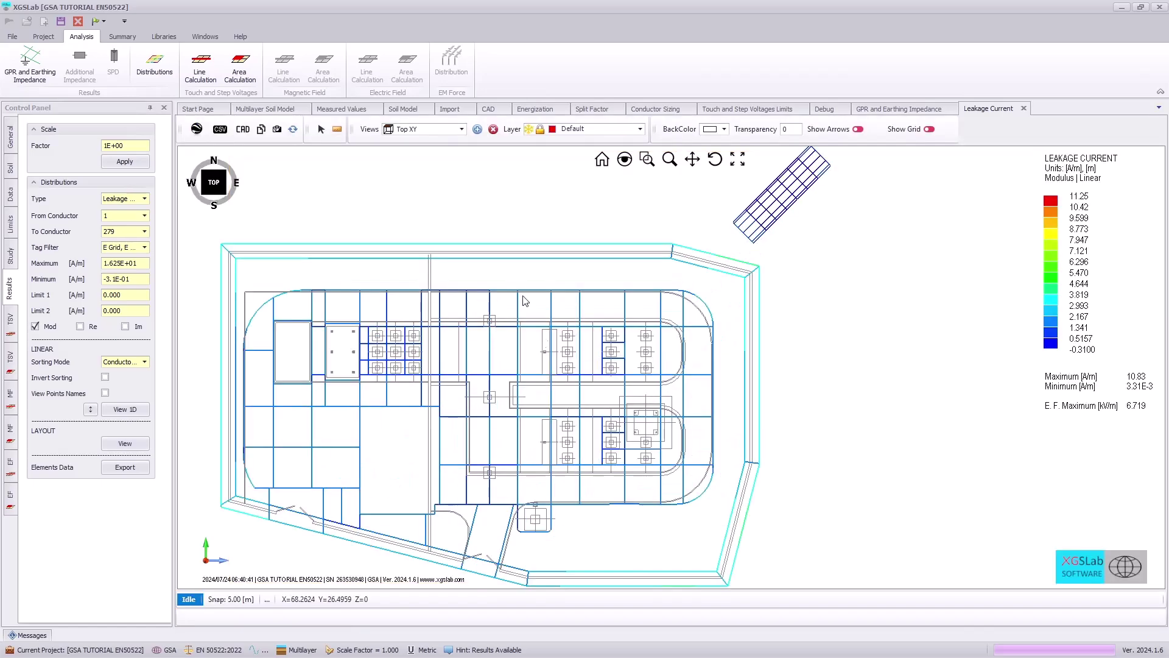
pyautogui.click(463, 131)
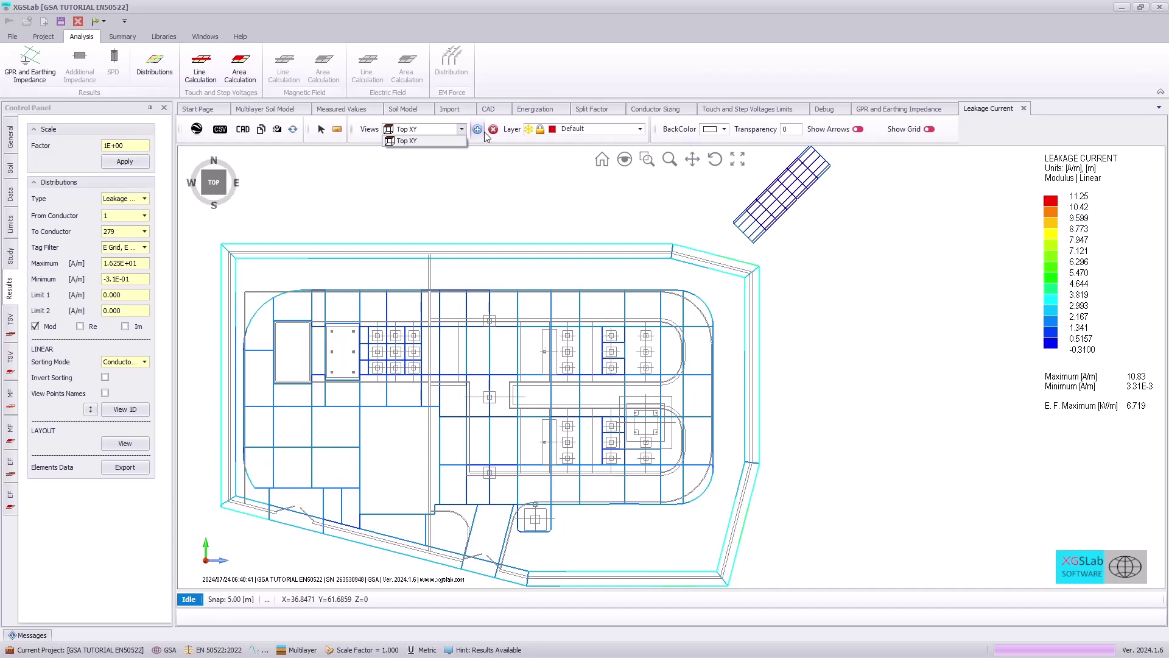
pyautogui.click(477, 130)
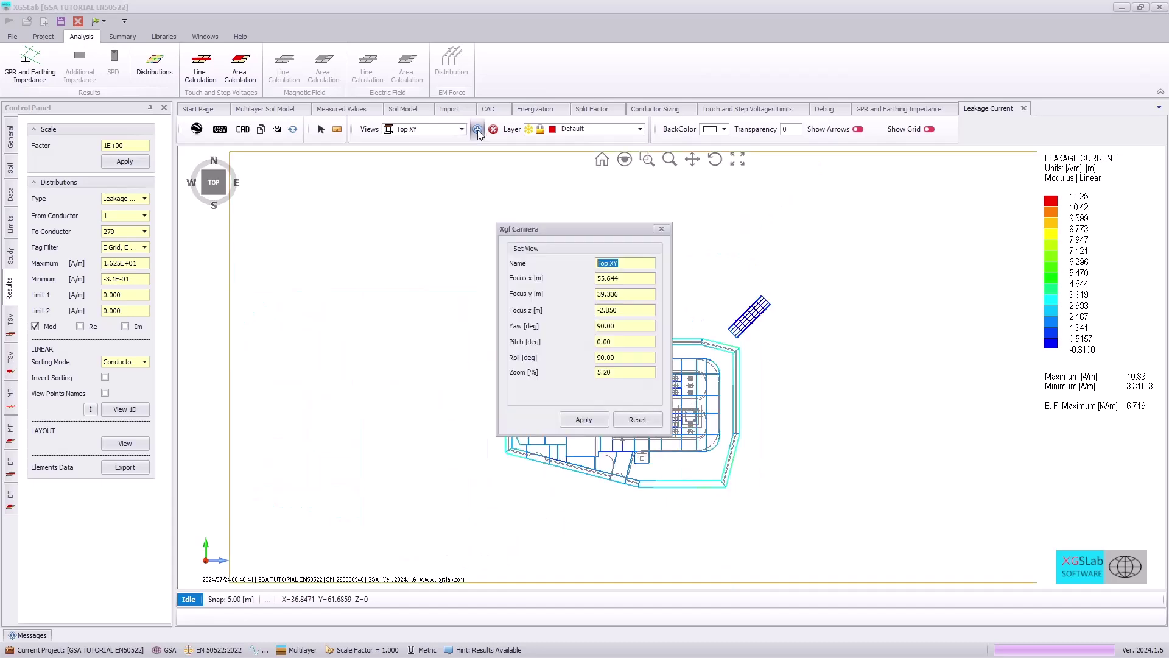
pyautogui.click(661, 228)
pyautogui.scroll(2, 731, 409)
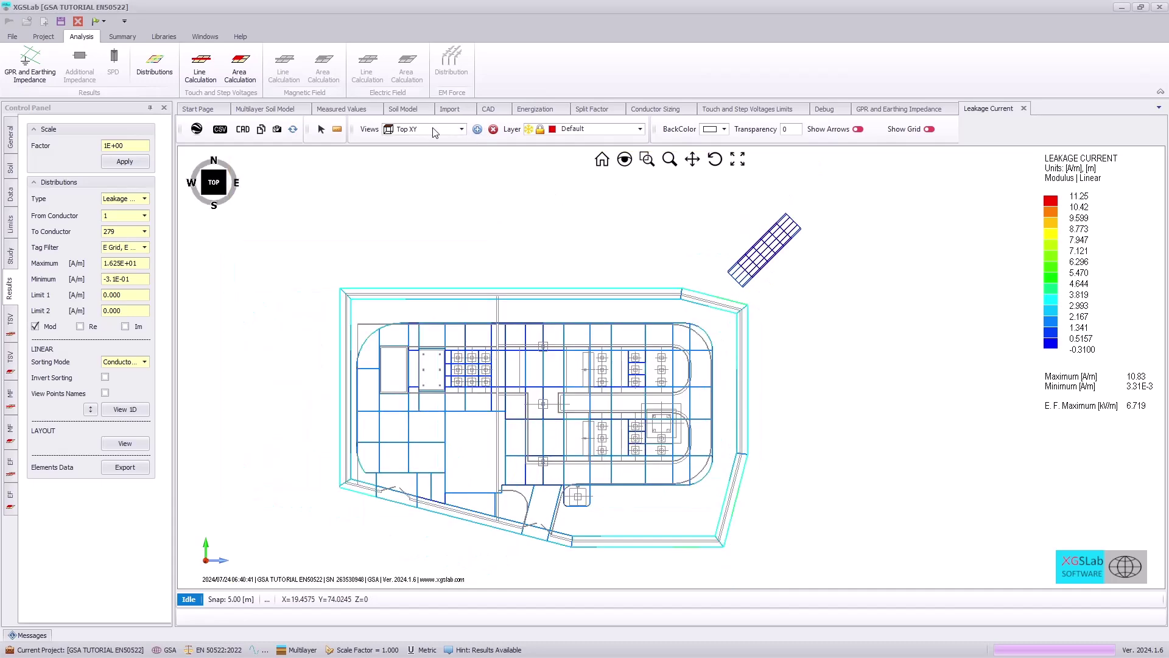
pyautogui.click(477, 130)
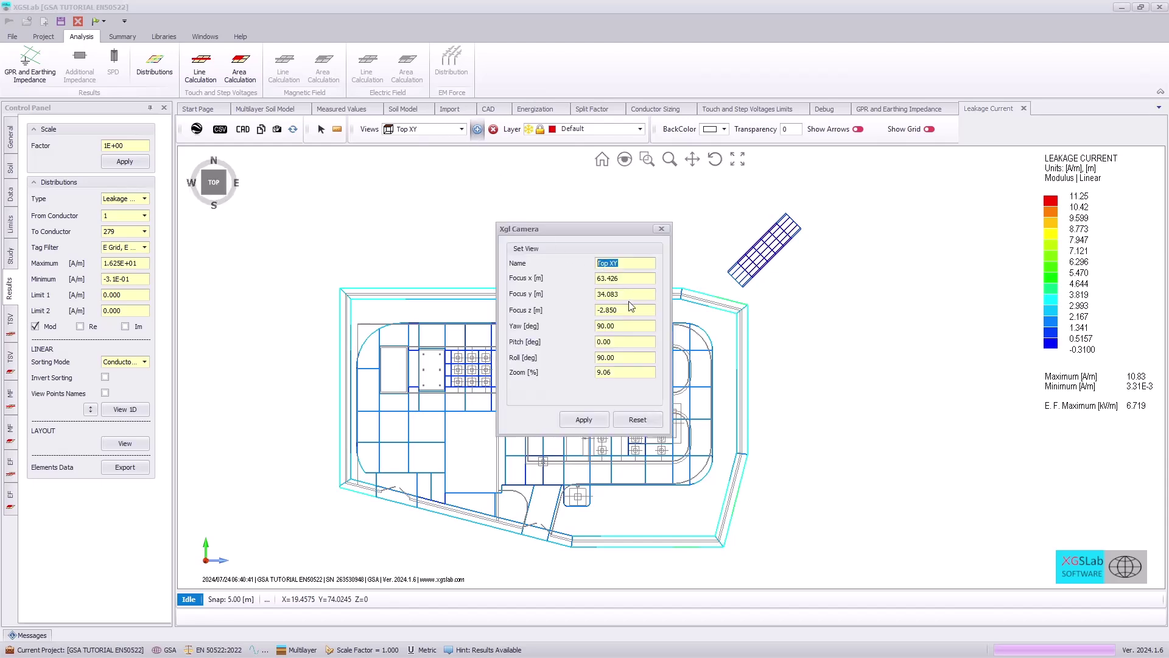
pyautogui.click(638, 261)
pyautogui.click(582, 420)
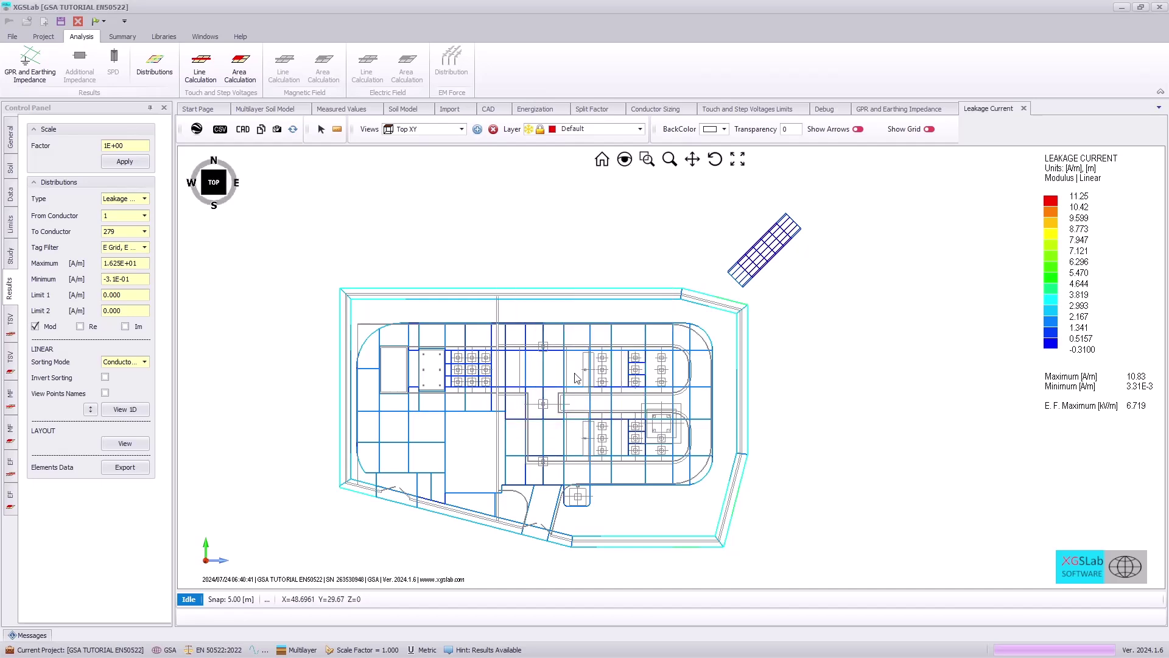
# Draw a rectangular calculation area enclosing the whole grid.
pyautogui.click(248, 67)
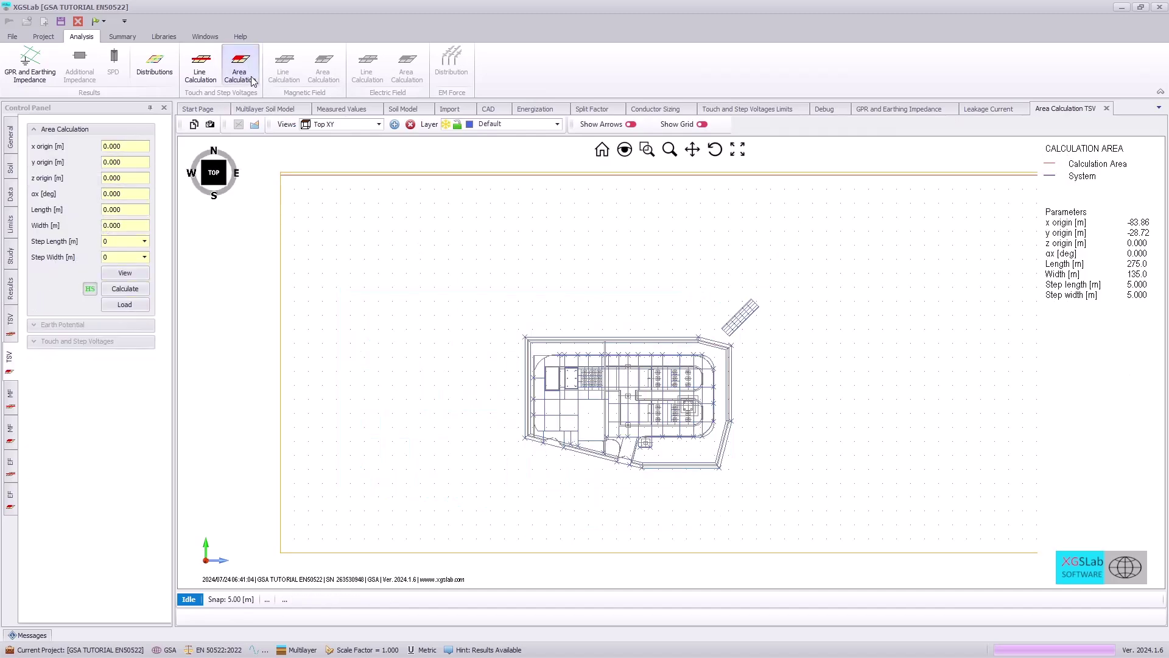
pyautogui.click(255, 124)
pyautogui.click(509, 473)
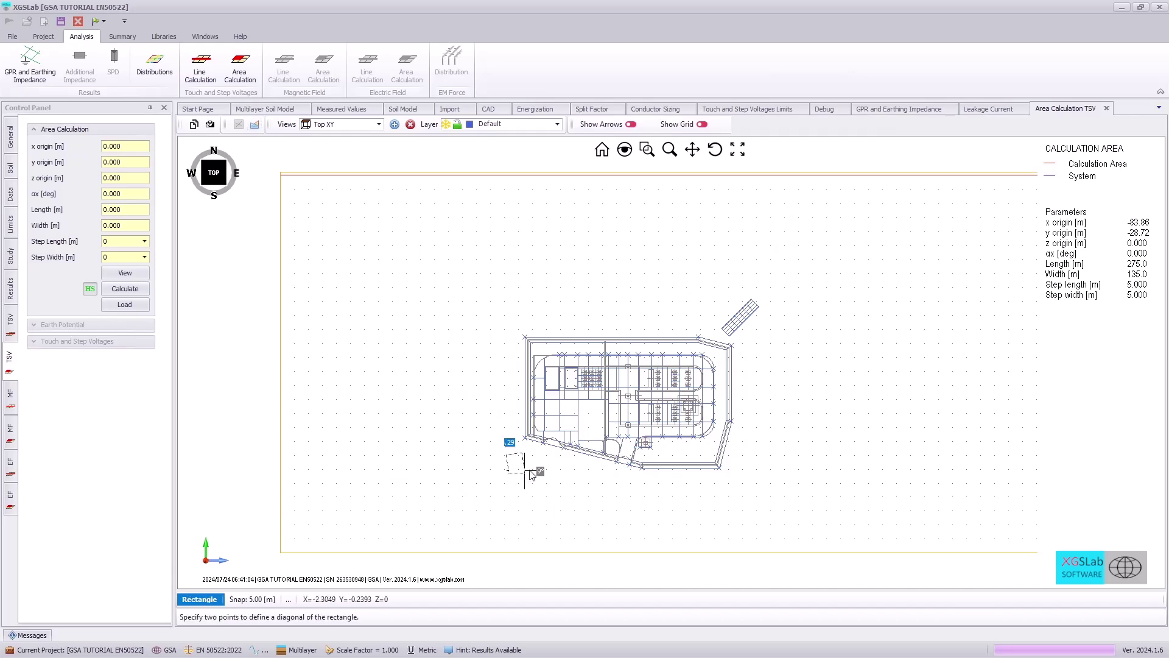
pyautogui.click(782, 285)
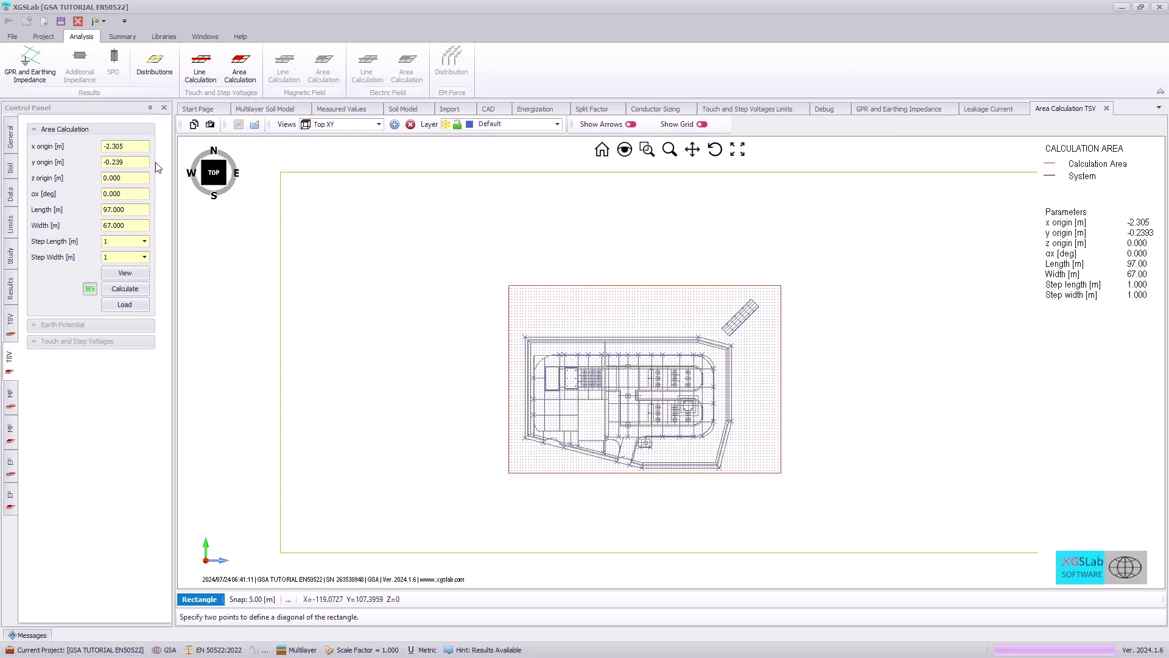
# Set area origin 0, −10 m, length 100 m, width 80 m, and compute earth potential (232.9–795 V).
pyautogui.click(131, 147)
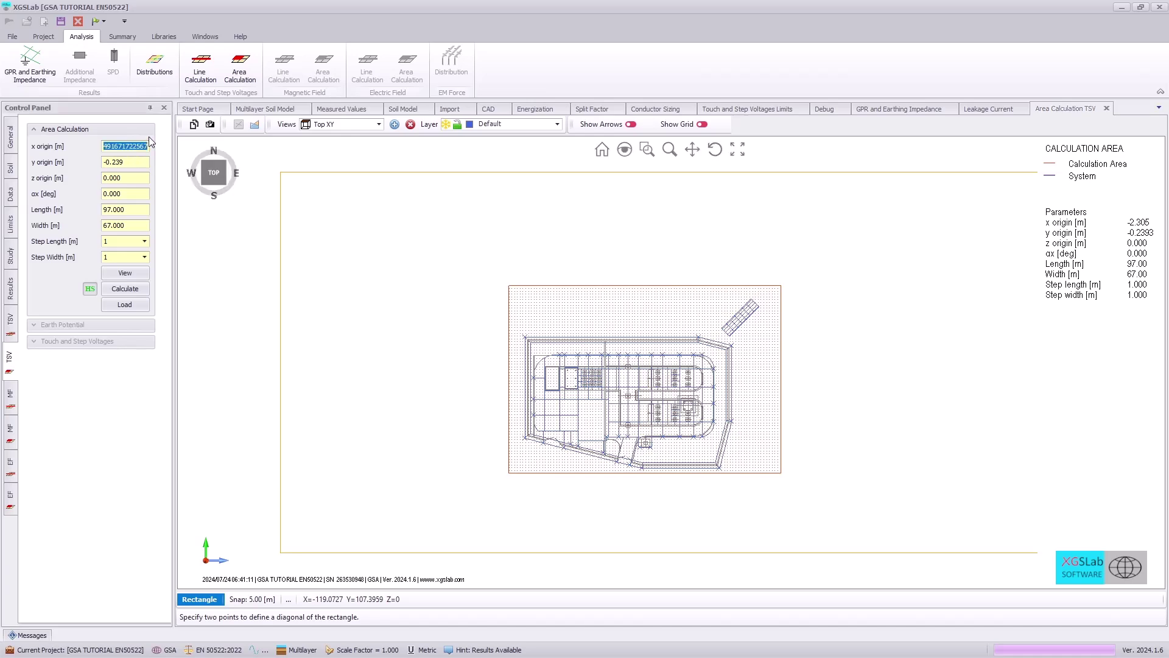
pyautogui.write('-0')
pyautogui.click(123, 163)
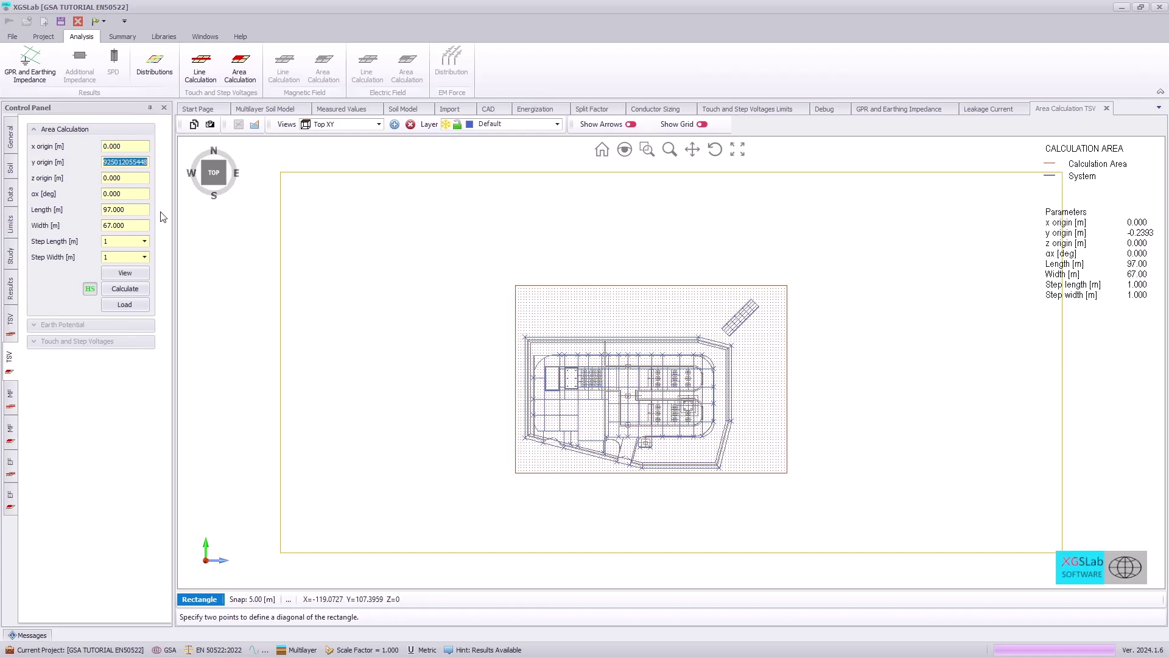
pyautogui.write('--1')
pyautogui.click(131, 210)
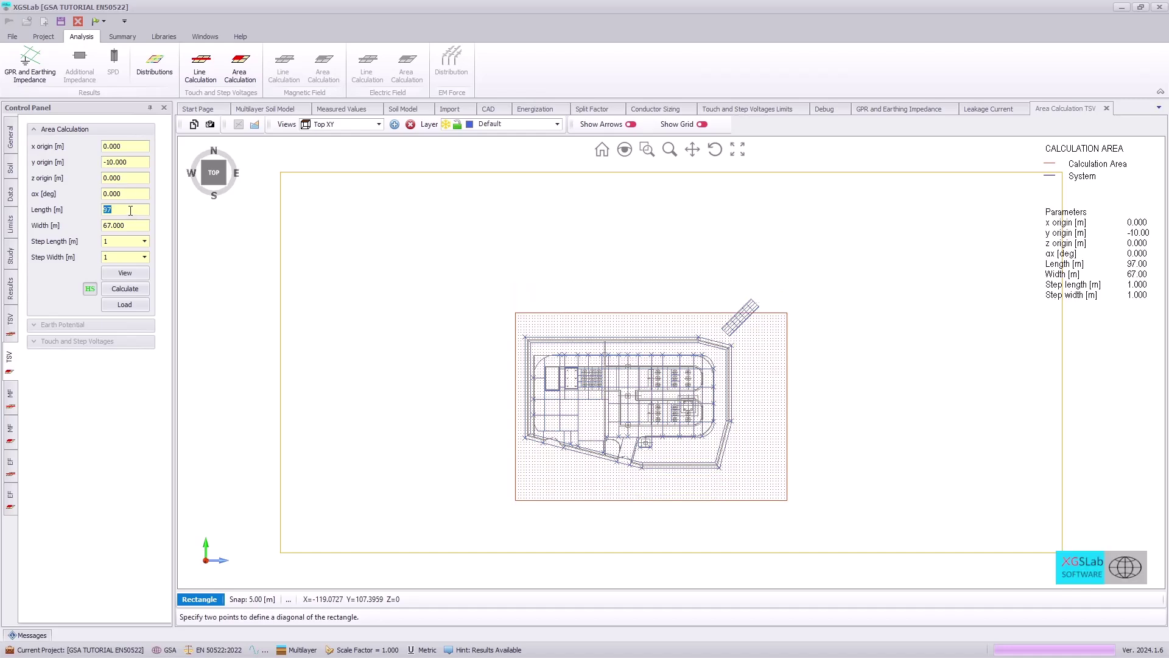
pyautogui.write('100')
pyautogui.click(131, 226)
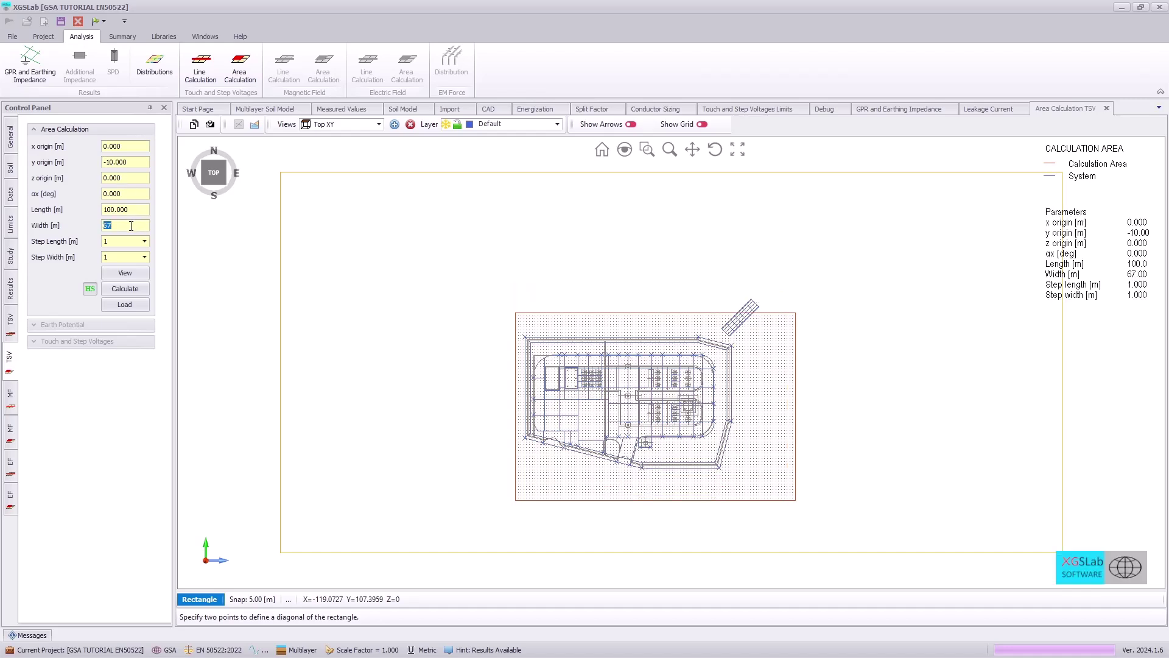
pyautogui.click(134, 275)
pyautogui.click(125, 290)
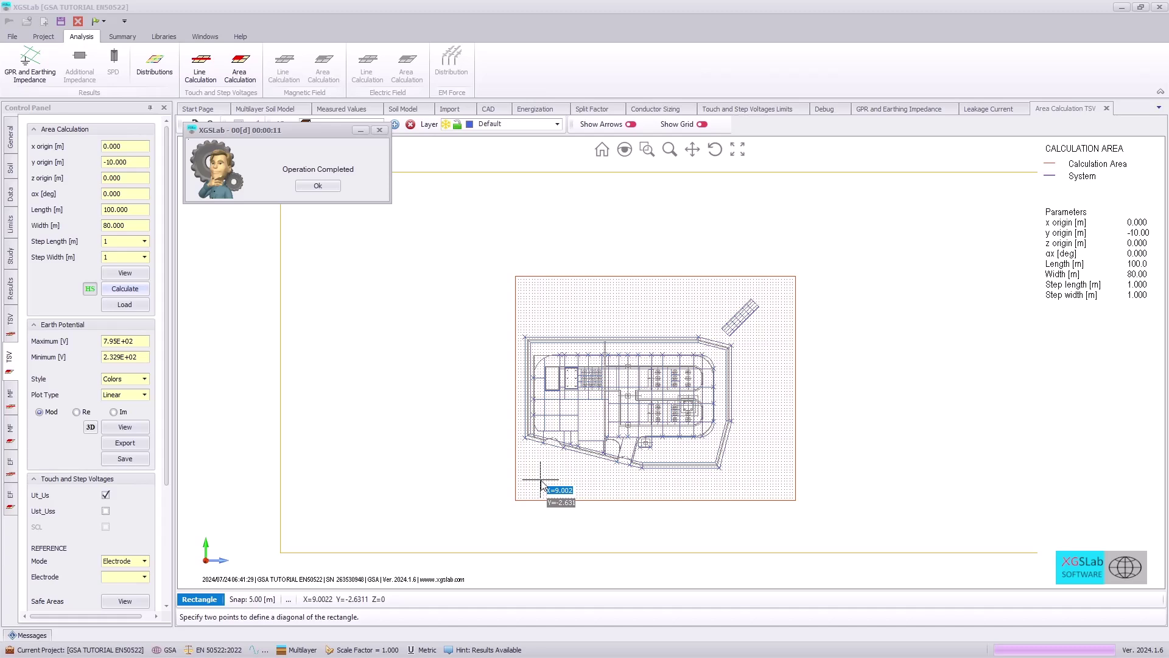
# Display the earth potential map in the saved Top XY Zoom view.
pyautogui.click(318, 186)
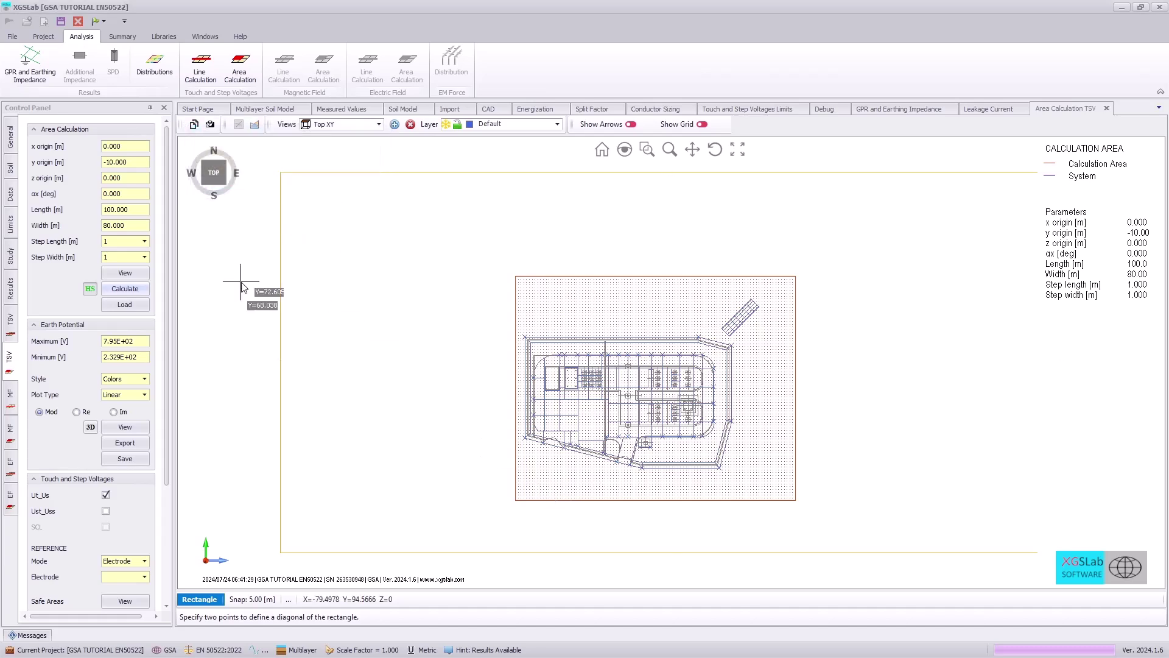
pyautogui.click(122, 427)
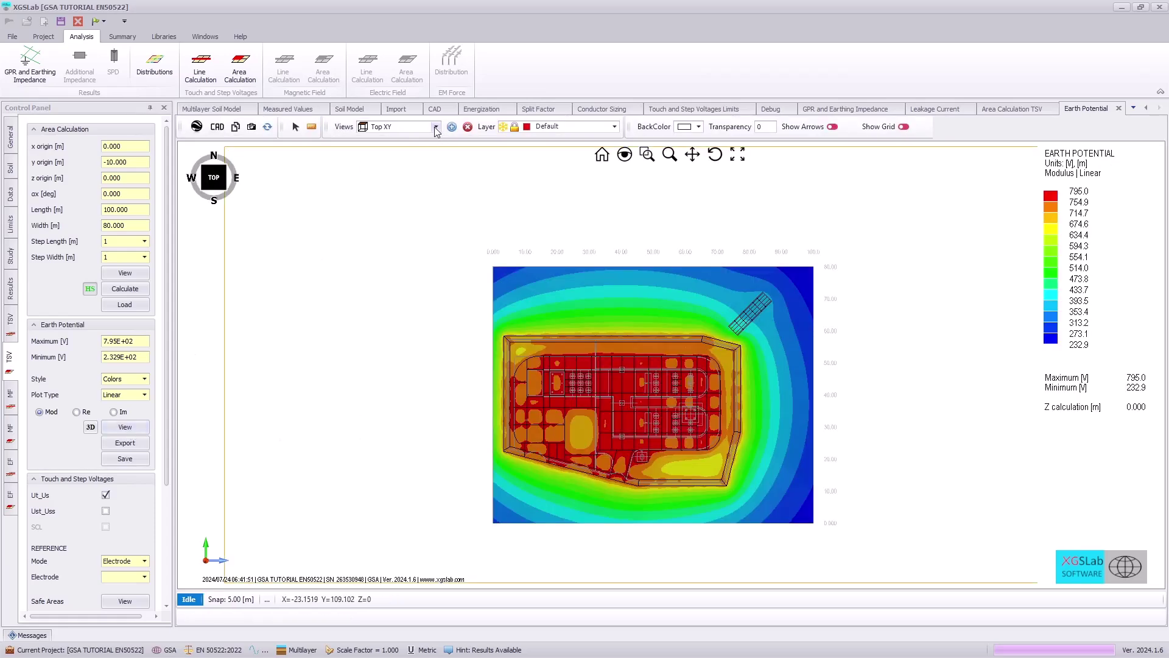
pyautogui.click(436, 127)
pyautogui.click(414, 153)
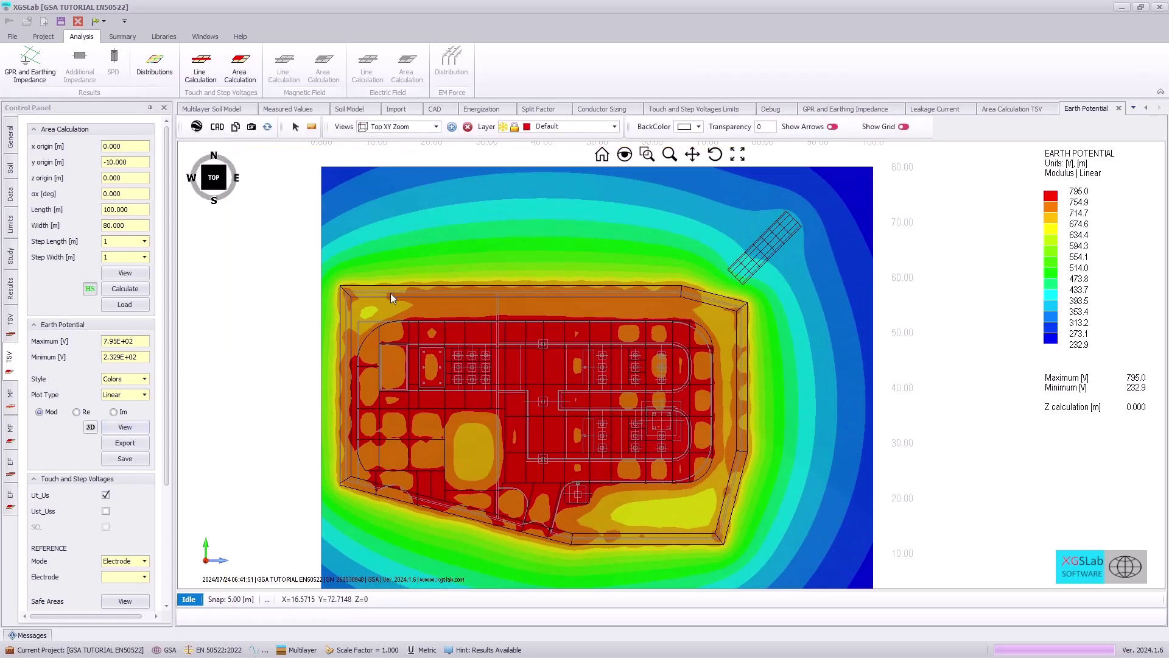
# Save the earth potential map as an image and enable the extruded 3D graph.
pyautogui.click(251, 128)
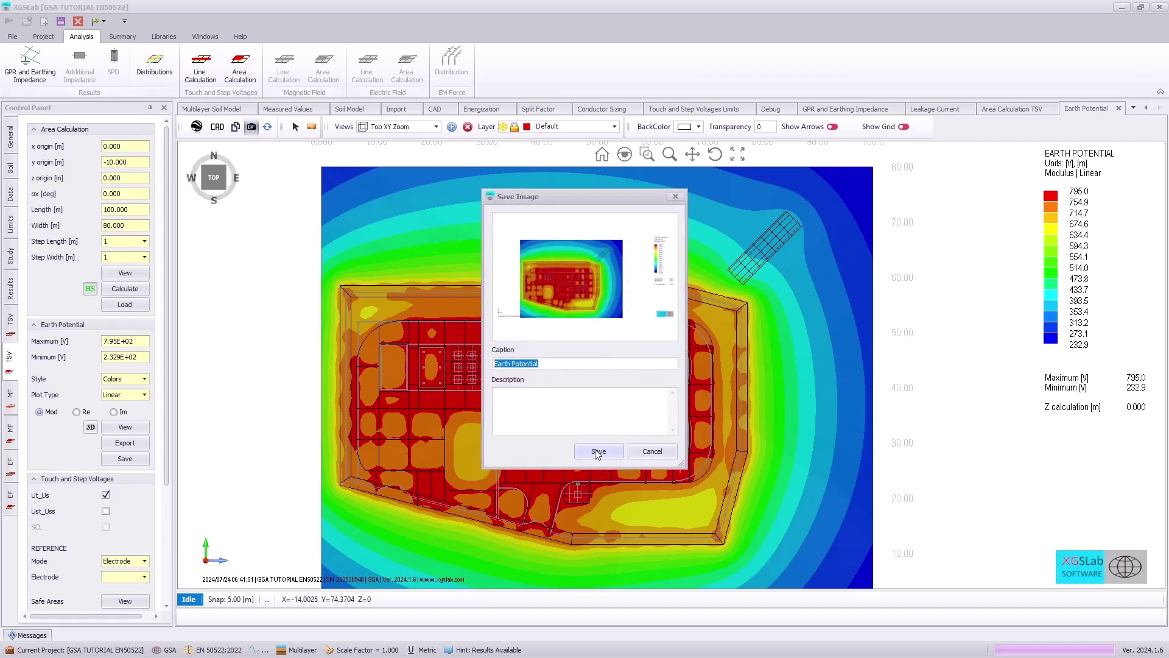
pyautogui.click(599, 451)
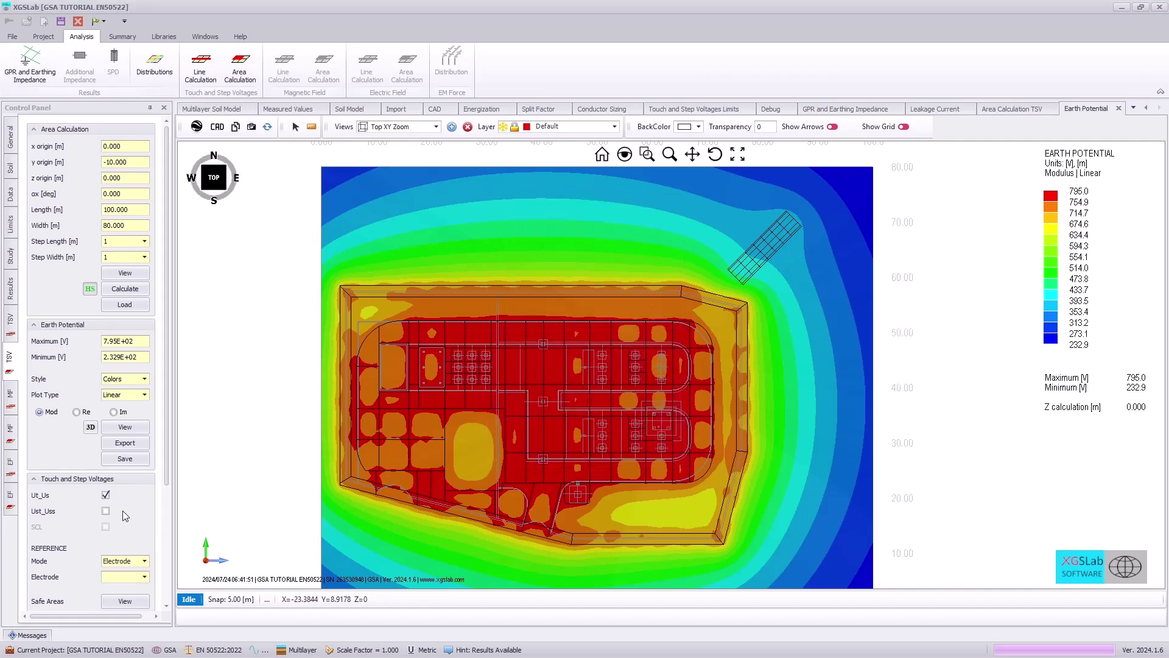
pyautogui.scroll(-2, 125, 509)
pyautogui.click(91, 354)
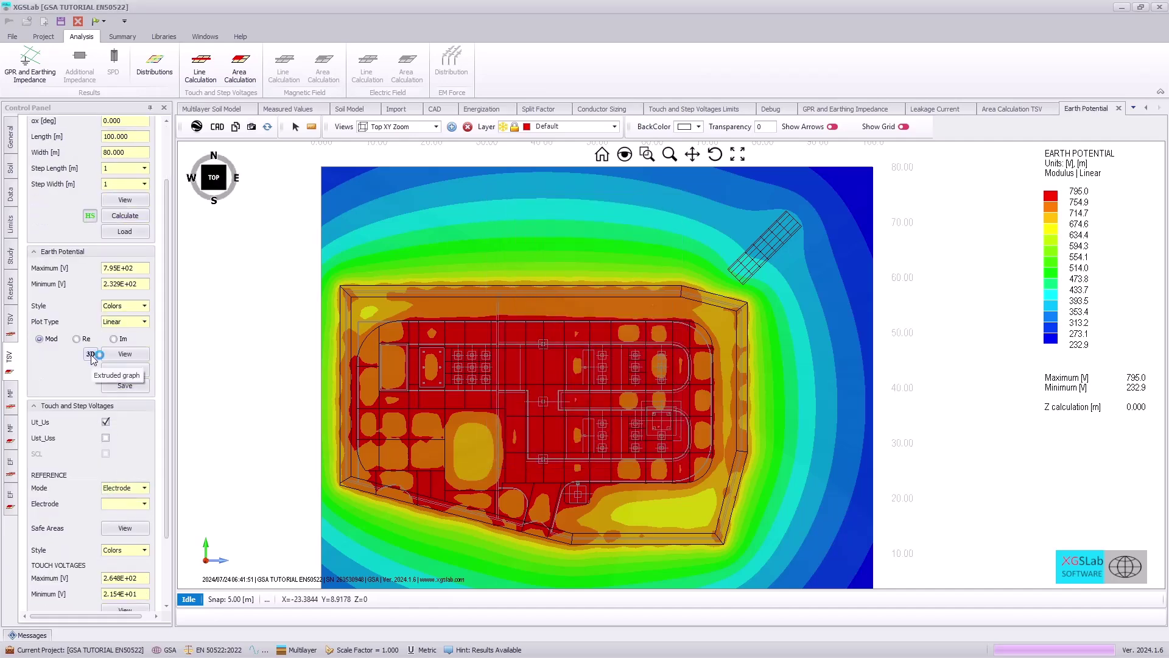
# Show earth potential as a tilted 3D extruded surface and set Substation as reference electrode.
pyautogui.click(127, 355)
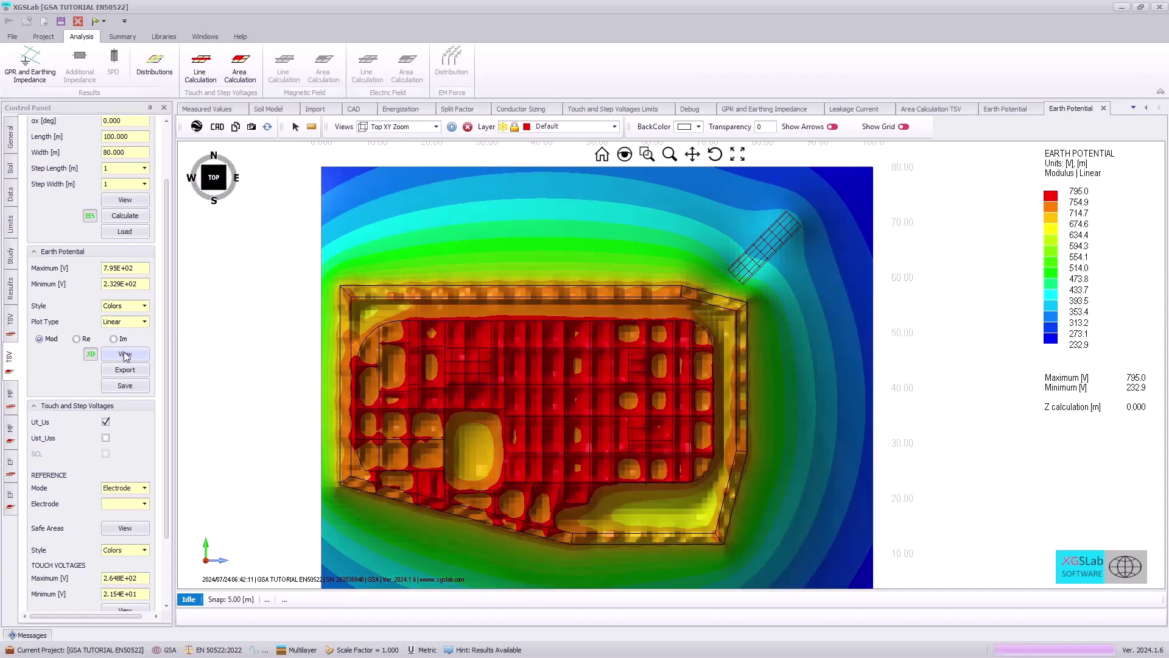
pyautogui.moveTo(214, 193); pyautogui.dragTo(610, 409)
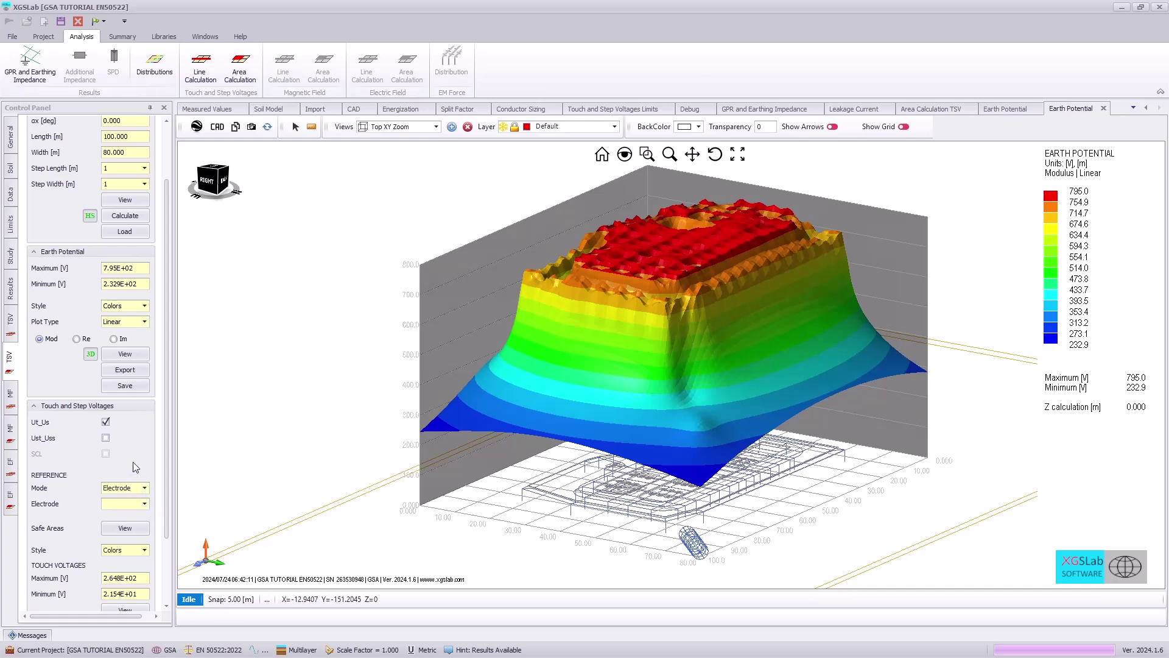
pyautogui.scroll(-2, 133, 462)
pyautogui.scroll(-1, 127, 467)
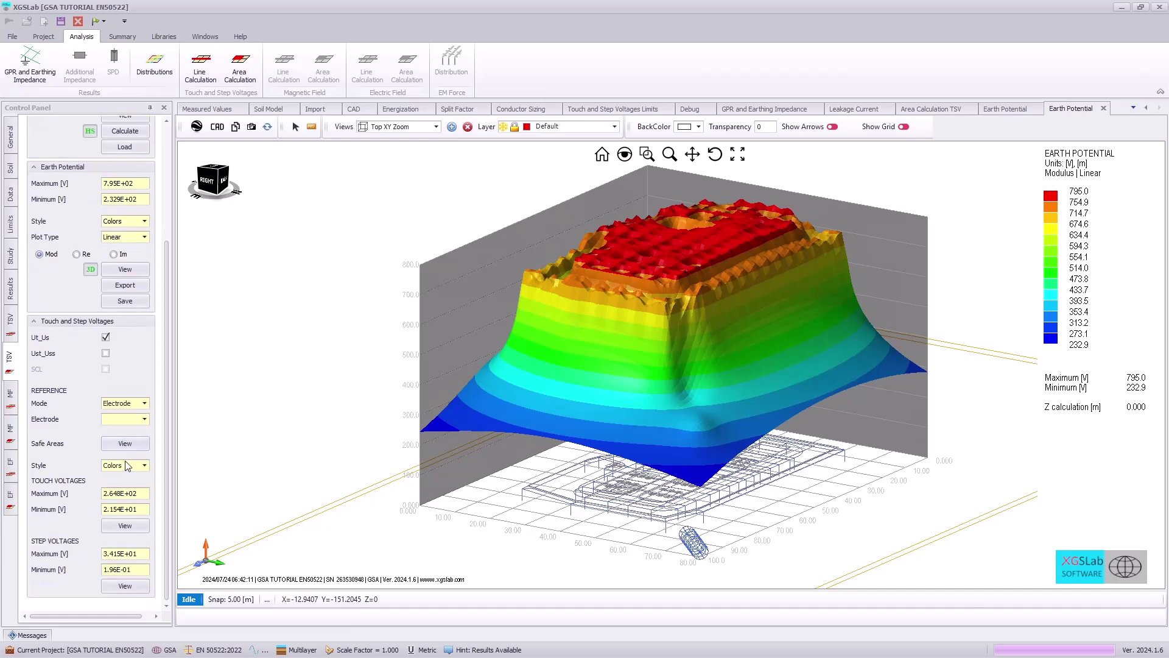
pyautogui.click(145, 420)
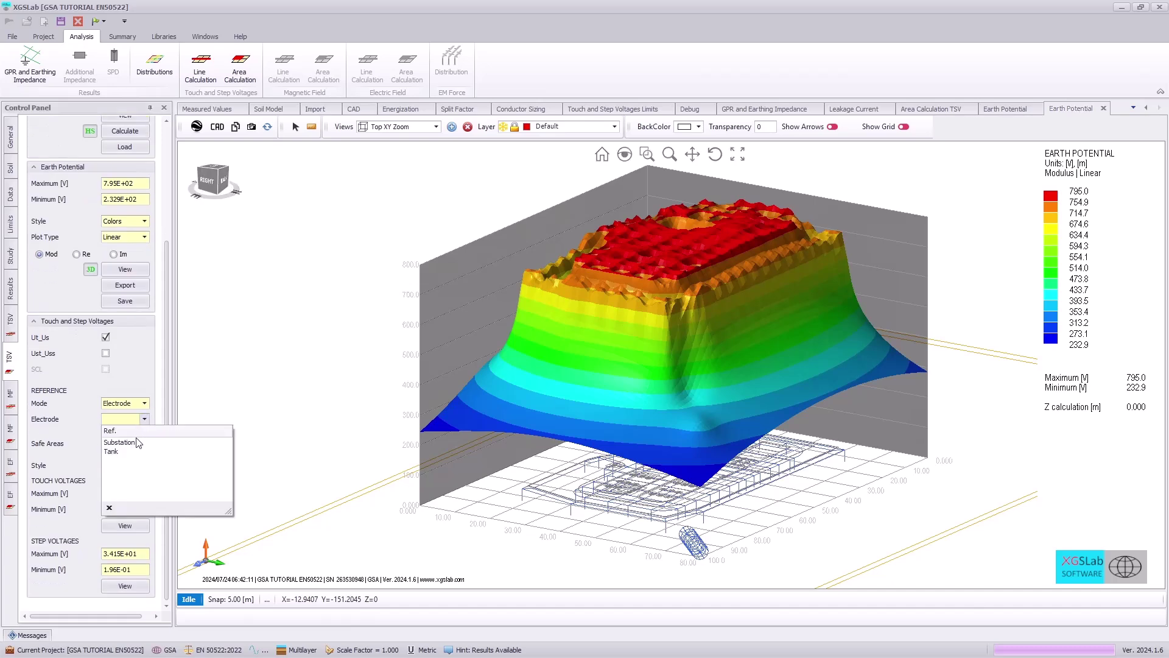
pyautogui.click(139, 444)
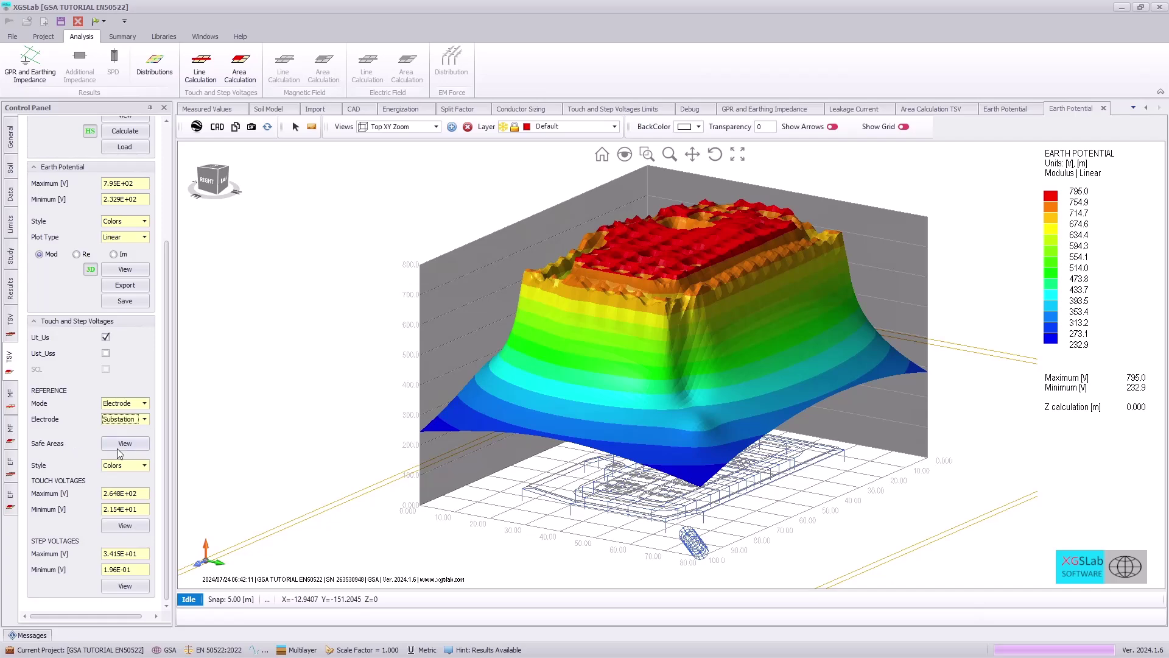
# Display the site's safe-areas map and start saving it as an image.
pyautogui.click(120, 447)
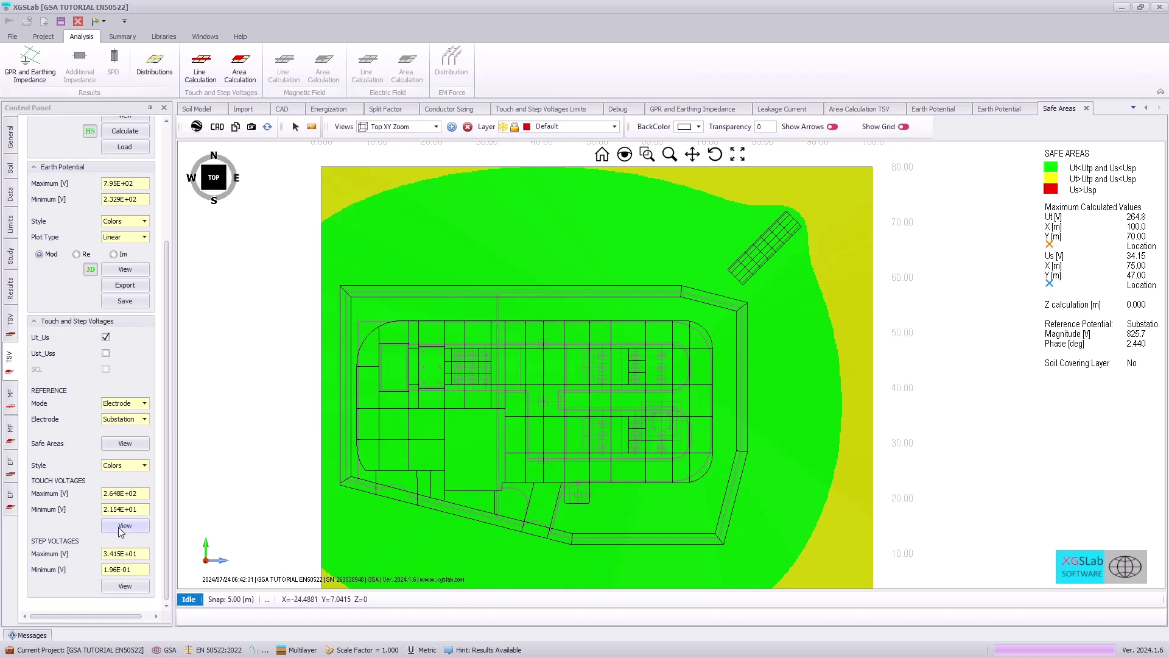
pyautogui.click(252, 127)
# Save the safe-areas image, then plot step voltages across the site as a Contours map.
pyautogui.click(599, 451)
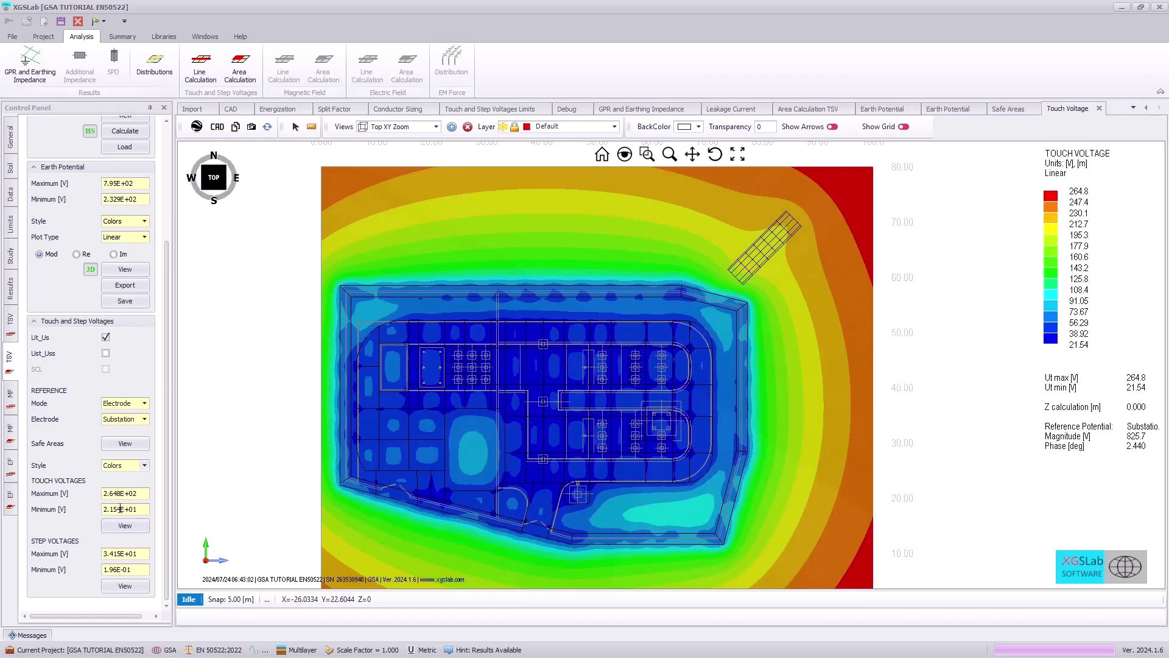
pyautogui.click(145, 467)
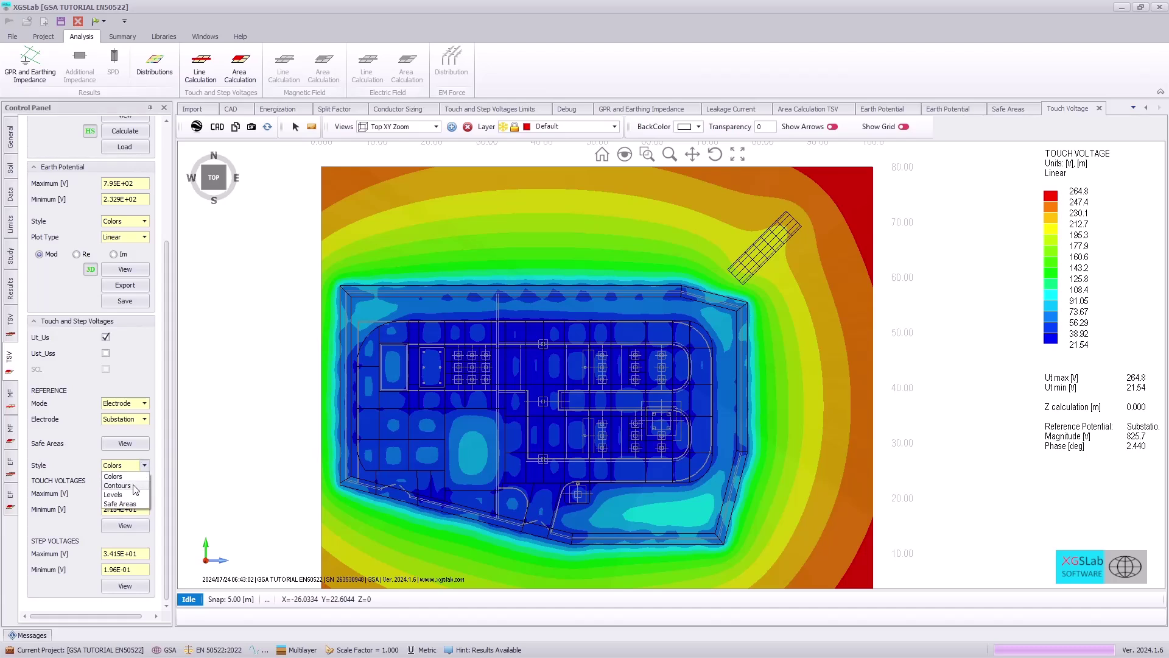
pyautogui.click(119, 485)
pyautogui.click(137, 587)
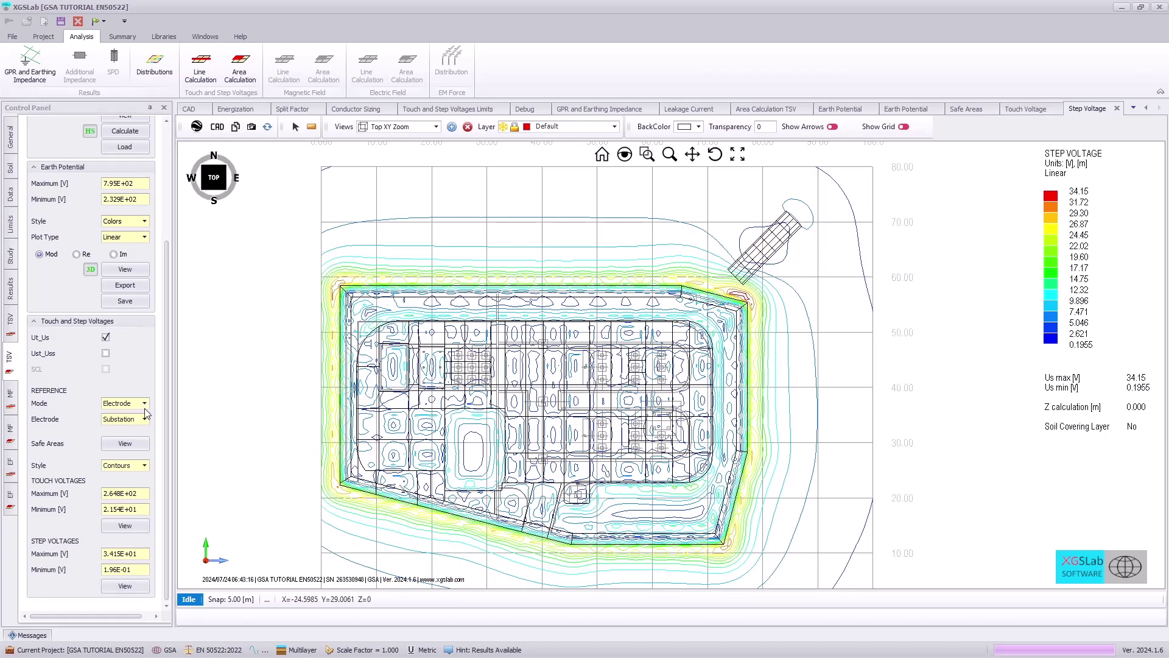
# Save the step-voltage map as an image and open the Summary Gallery of saved images.
pyautogui.click(251, 126)
pyautogui.click(612, 457)
pyautogui.click(123, 36)
pyautogui.click(15, 61)
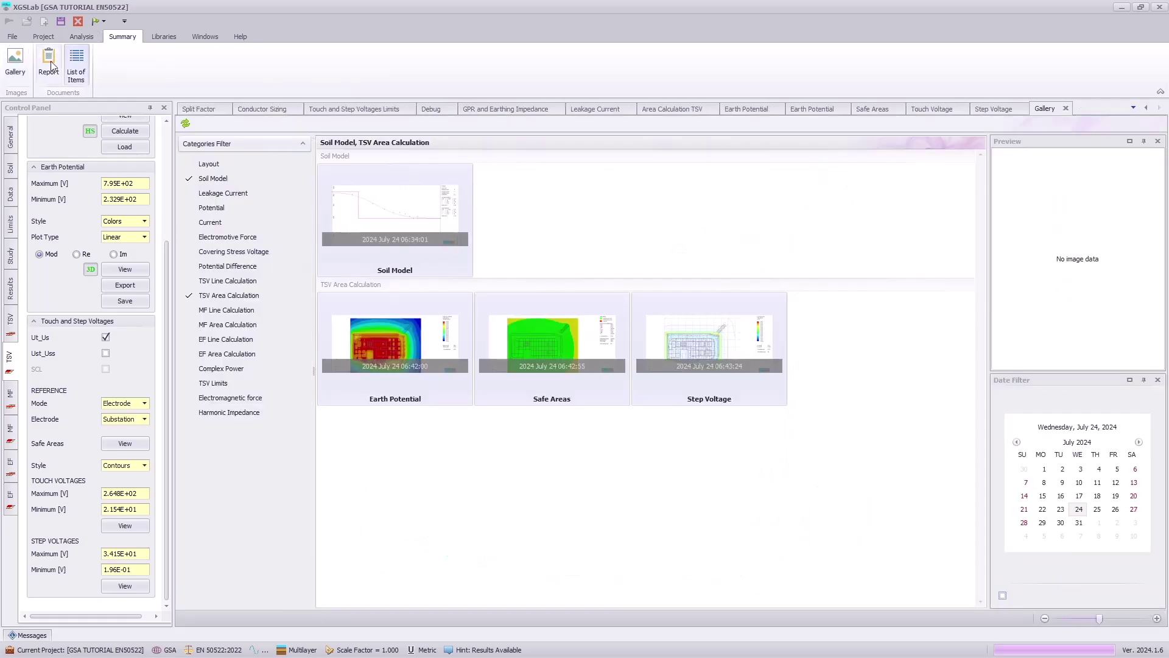
pyautogui.click(50, 61)
pyautogui.click(684, 433)
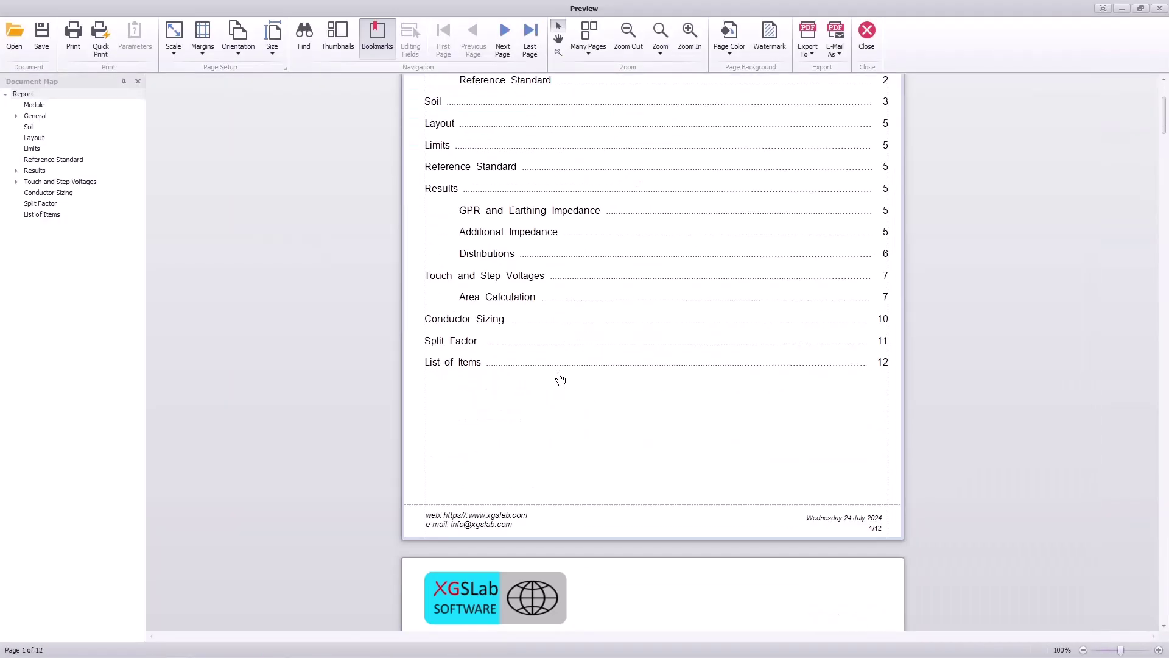
pyautogui.scroll(-15, 560, 380)
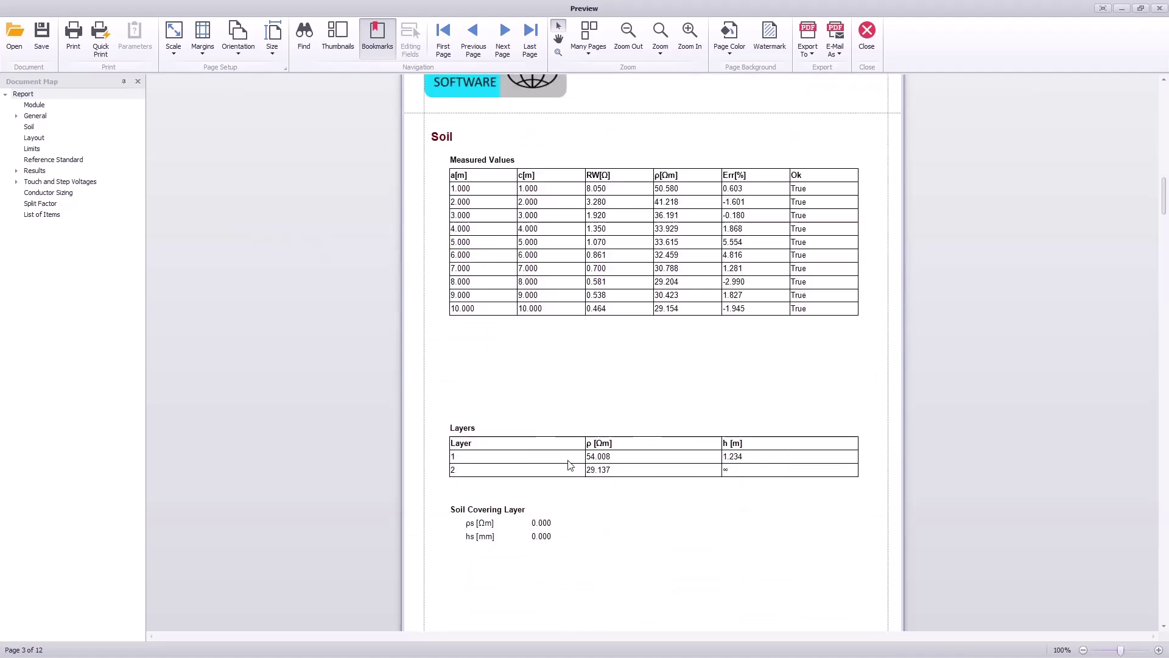
pyautogui.scroll(-12, 570, 465)
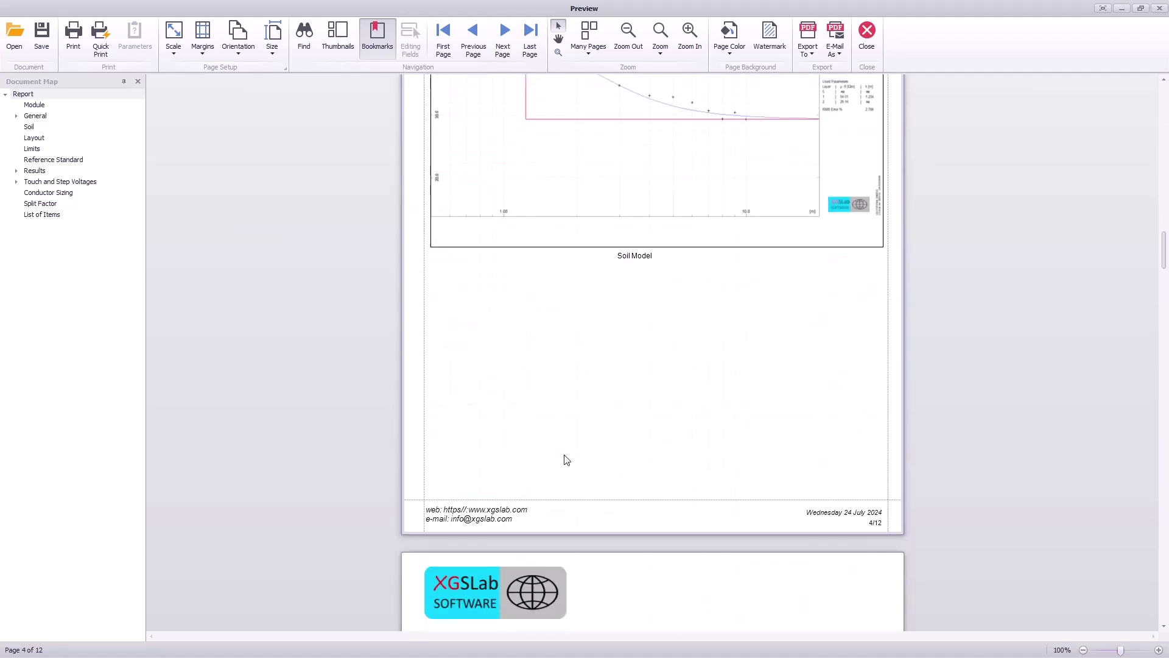
pyautogui.scroll(-12, 566, 460)
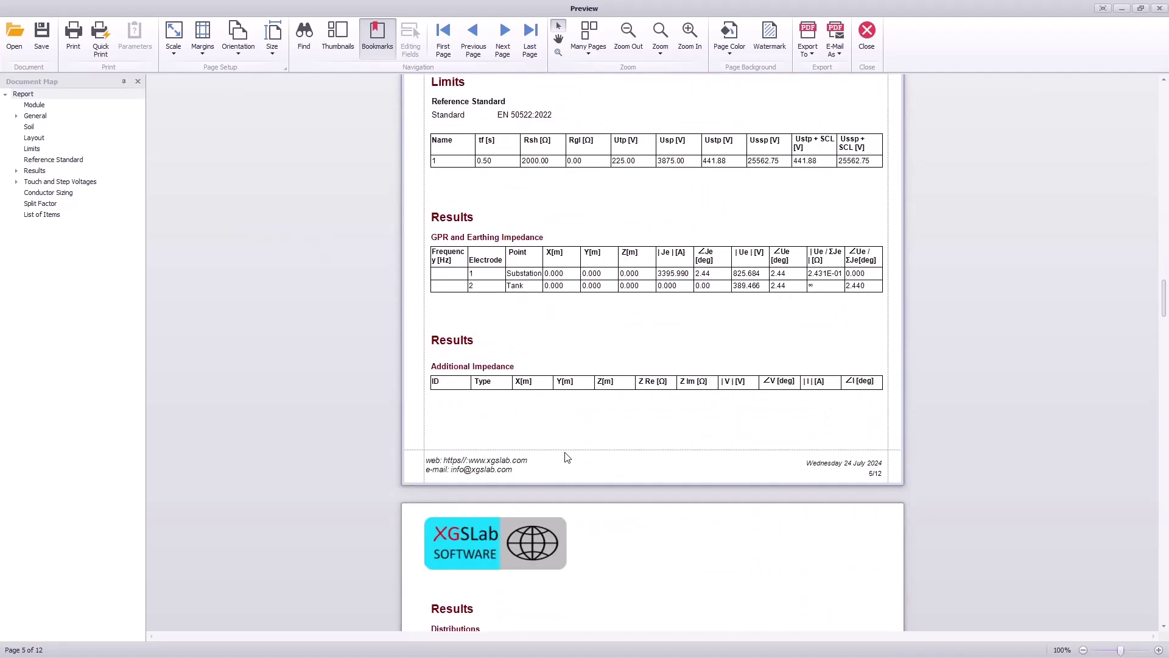
pyautogui.scroll(-15, 567, 458)
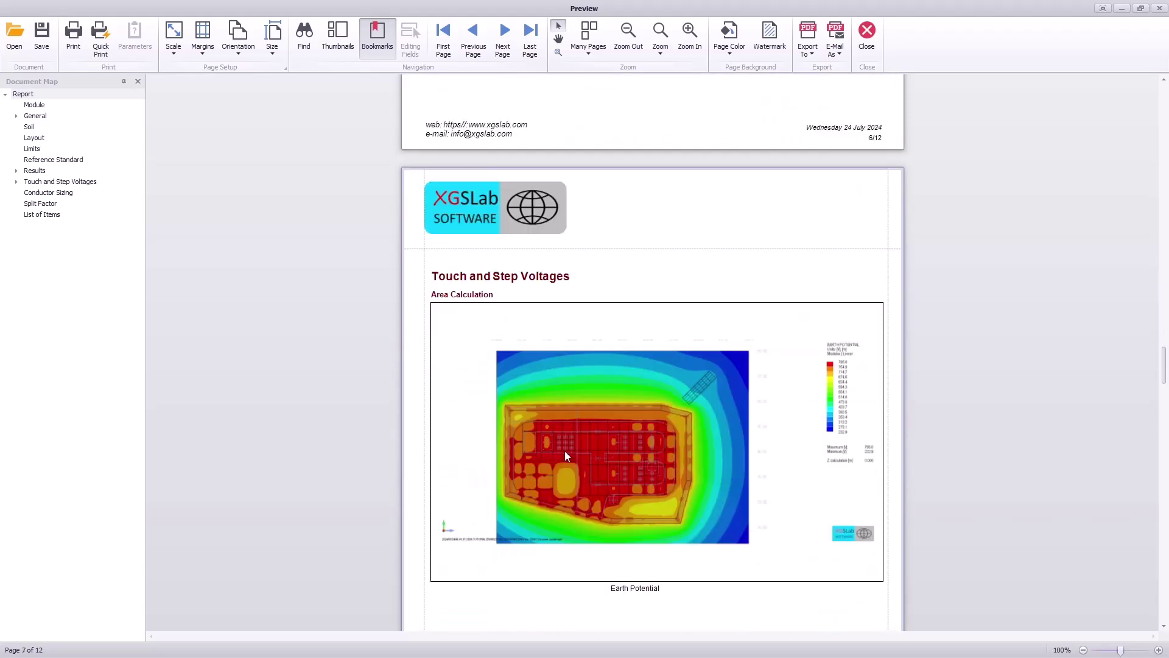
pyautogui.scroll(-15, 564, 455)
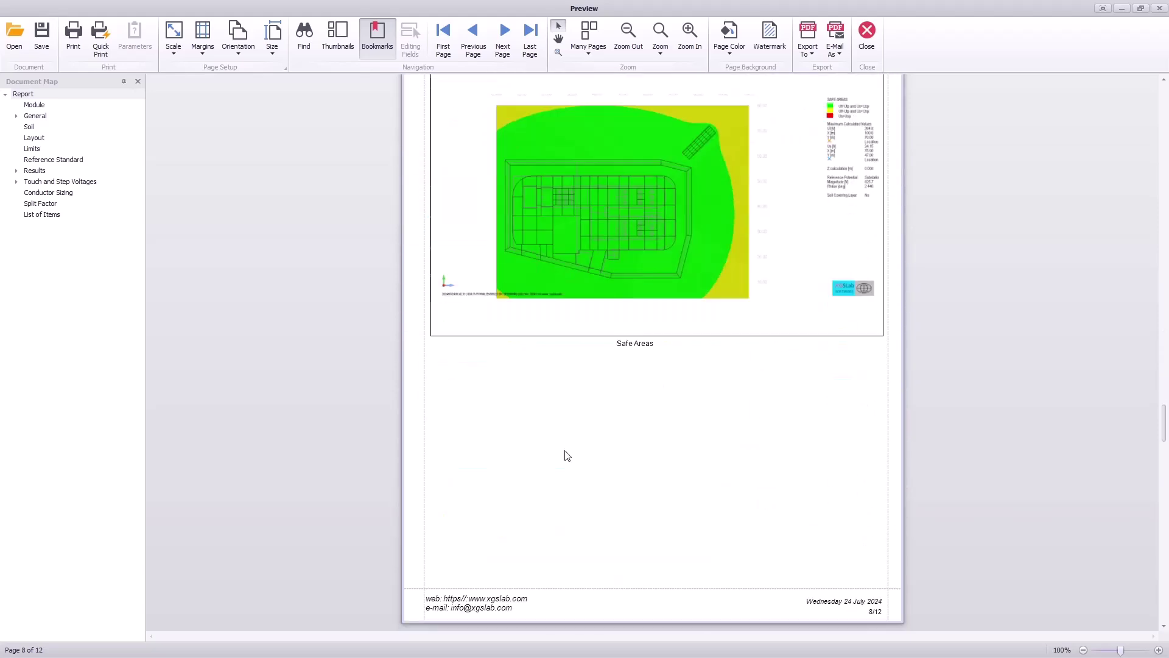
pyautogui.scroll(-15, 567, 456)
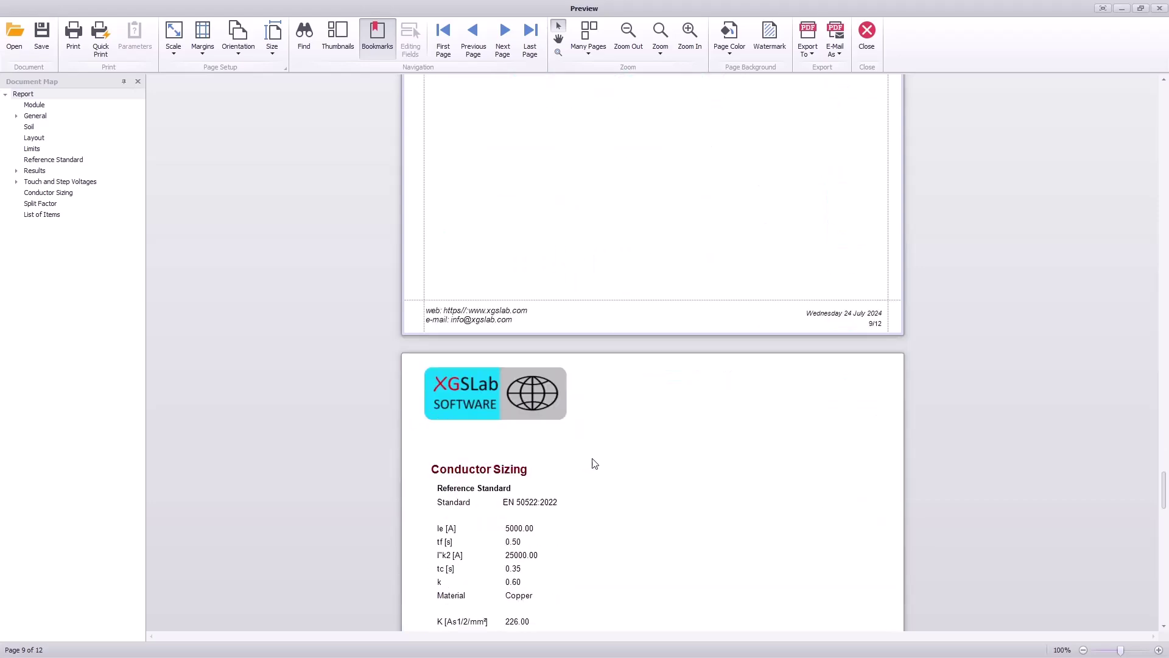
pyautogui.scroll(-4, 597, 464)
pyautogui.click(807, 49)
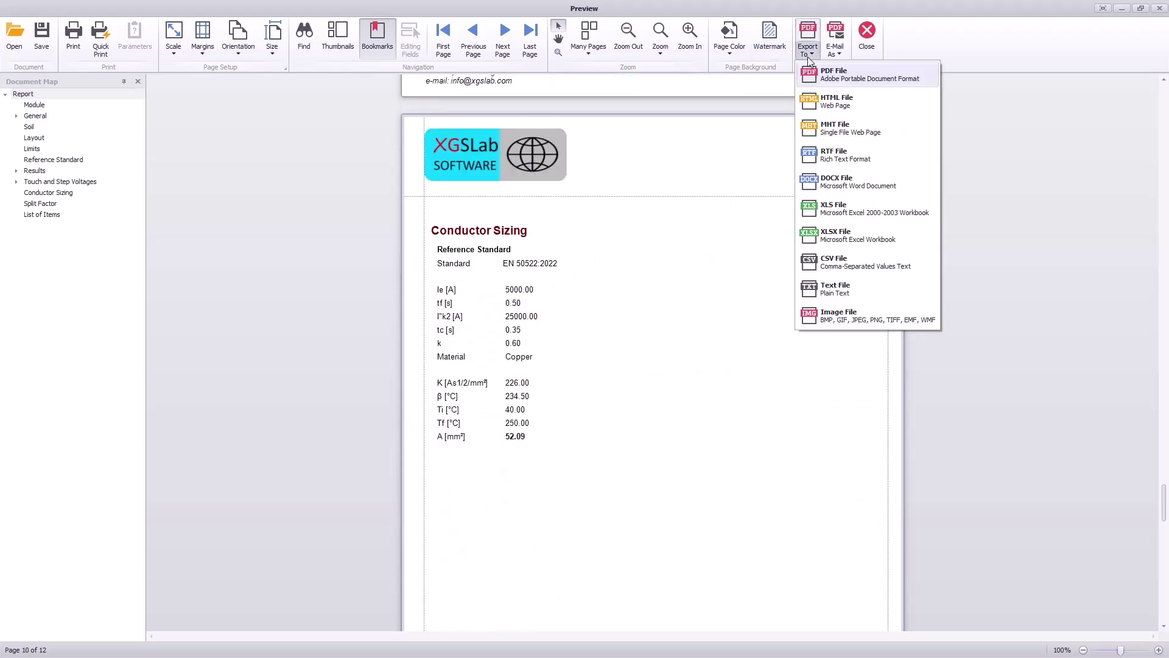
pyautogui.click(867, 32)
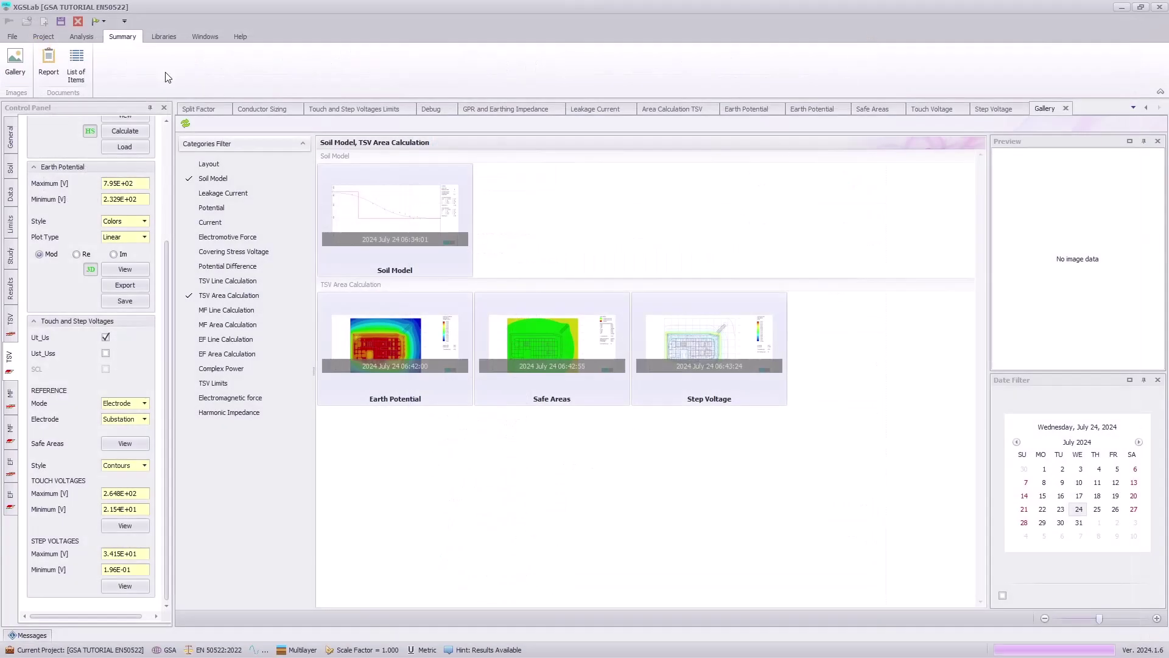
# Draw a 108 m diagonal line past the tank, calculate it, and plot its touch-voltage profile.
pyautogui.click(89, 39)
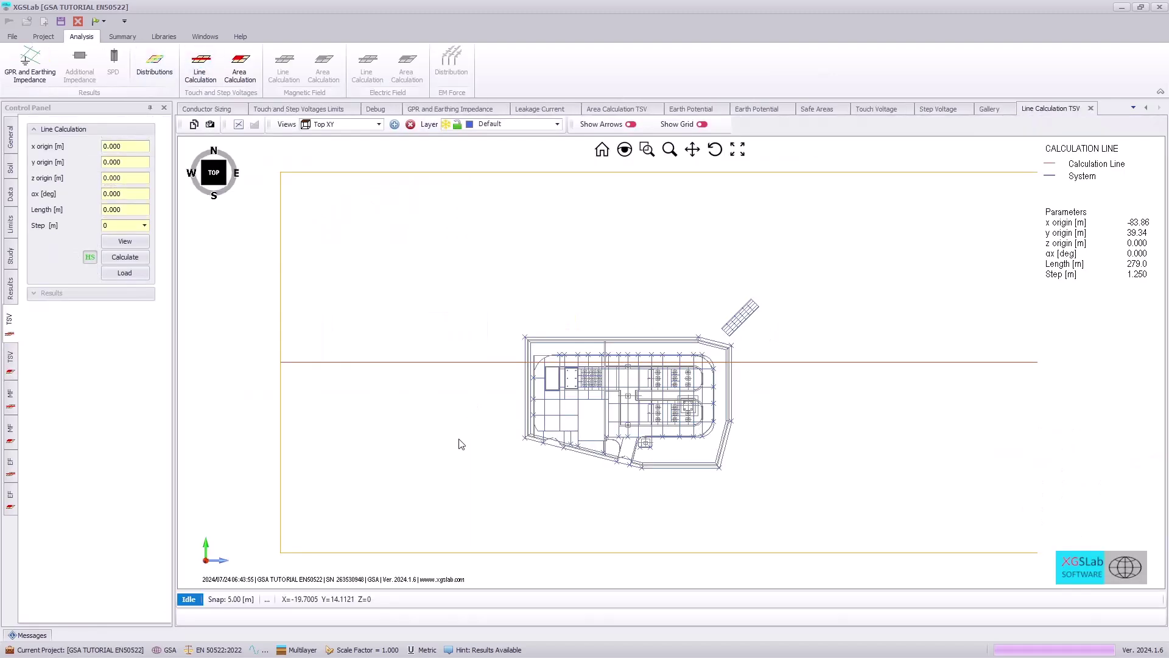
pyautogui.click(238, 124)
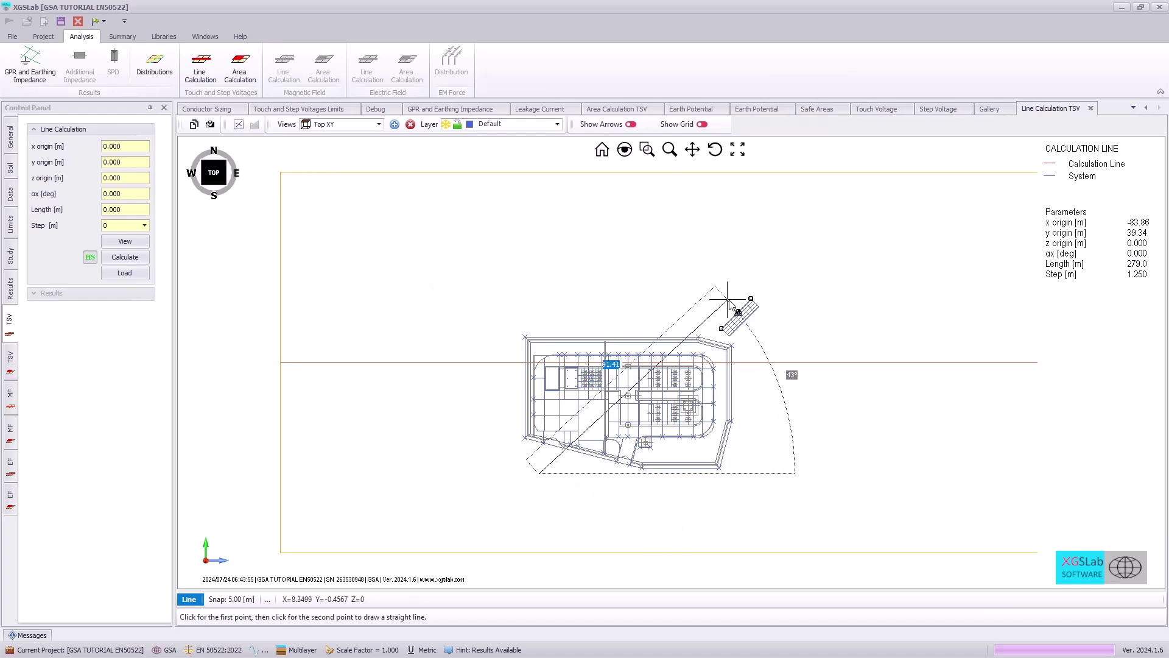
pyautogui.click(776, 285)
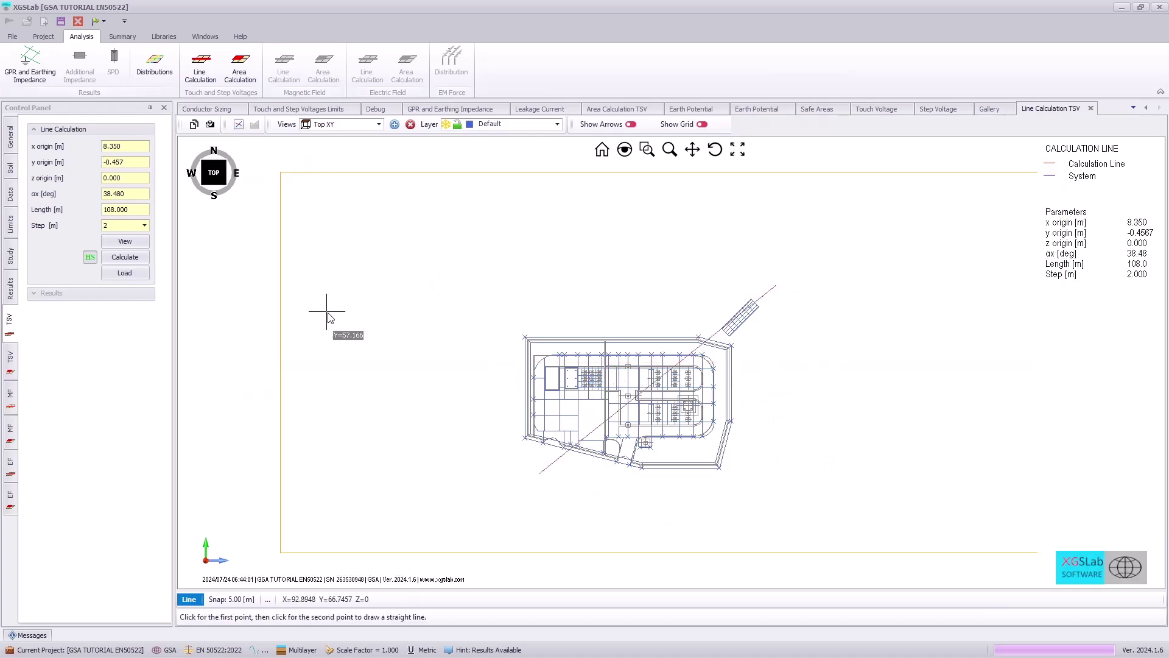
pyautogui.click(133, 260)
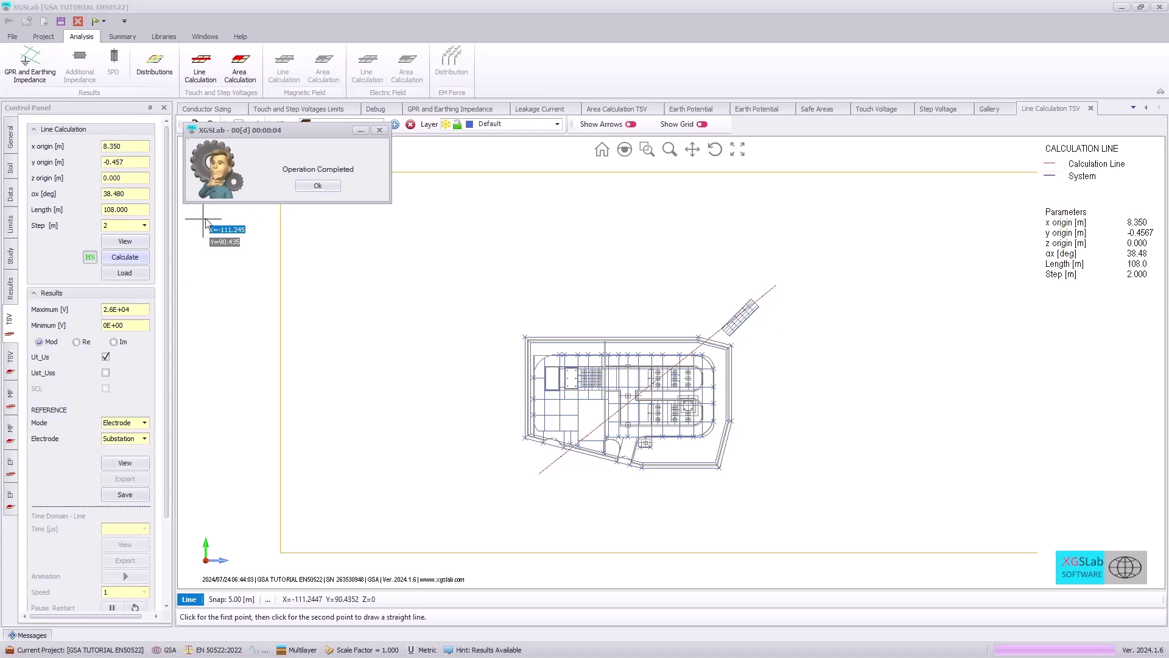
pyautogui.click(312, 187)
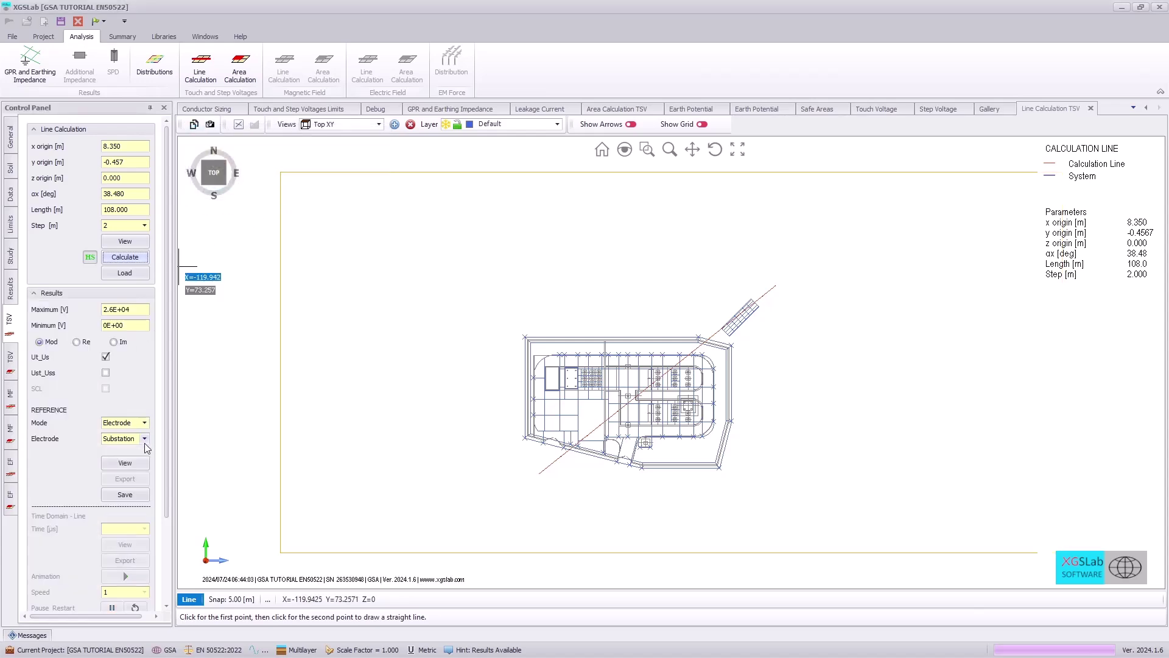
pyautogui.click(129, 464)
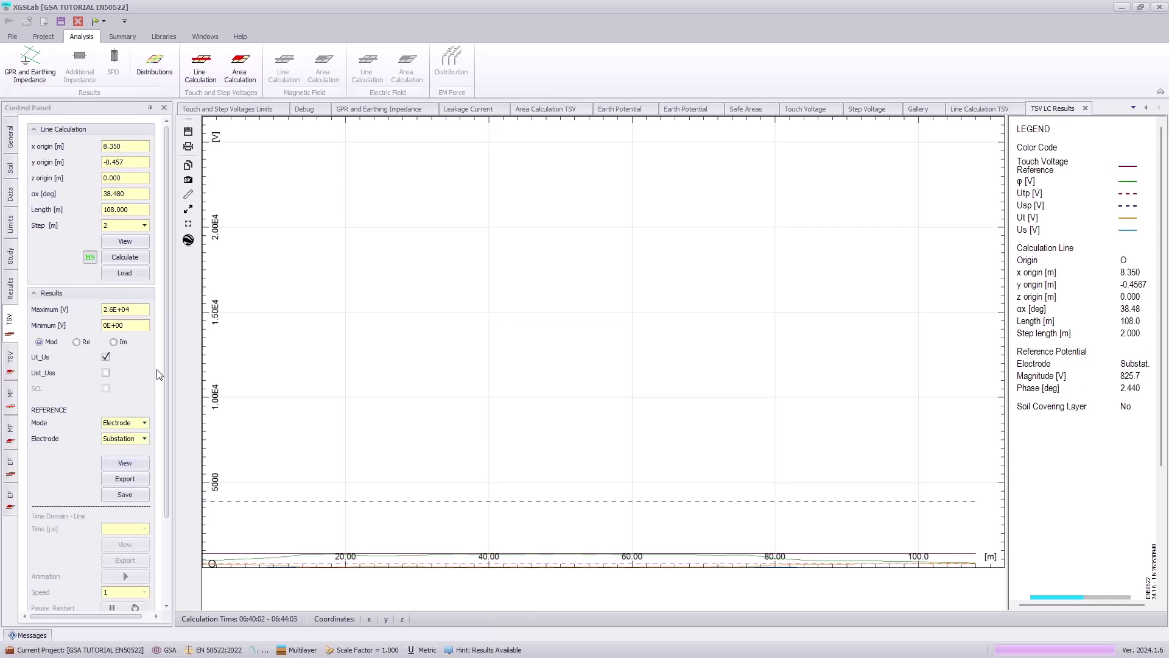
# Set the profile chart's Results Maximum to 1000 V and redraw the line results.
pyautogui.click(127, 308)
pyautogui.write('1000')
pyautogui.click(127, 462)
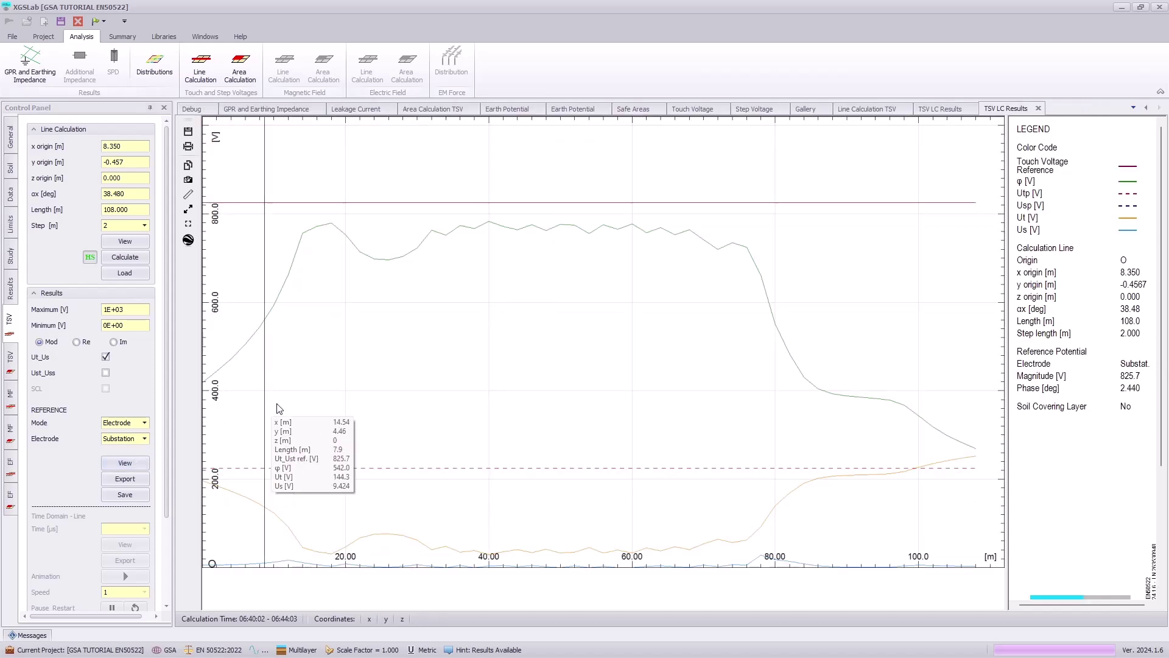